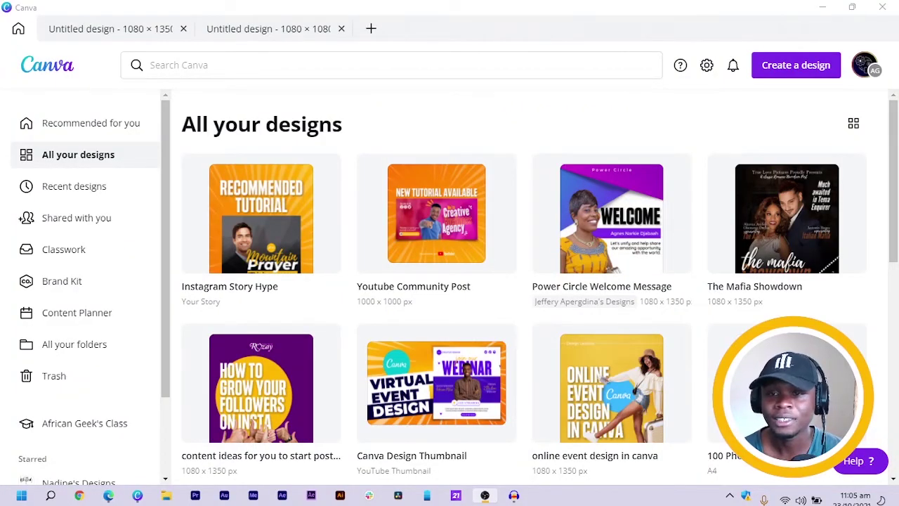
Switch to the blank 1080 × 1080 px design and select its page
left_click(796, 65)
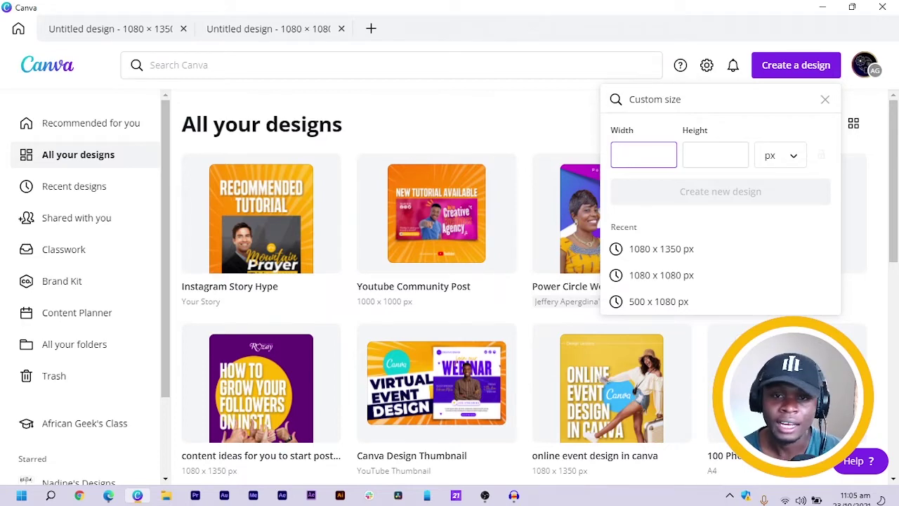
left_click(491, 123)
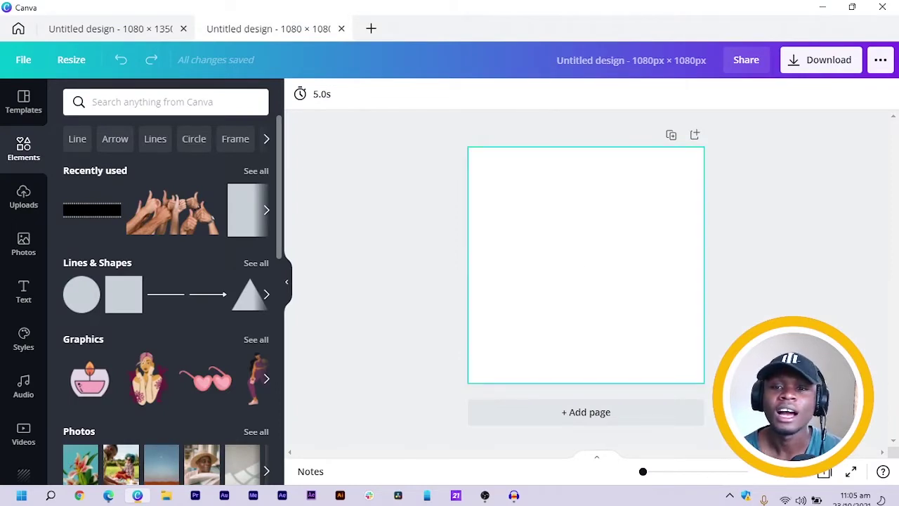
left_click(586, 265)
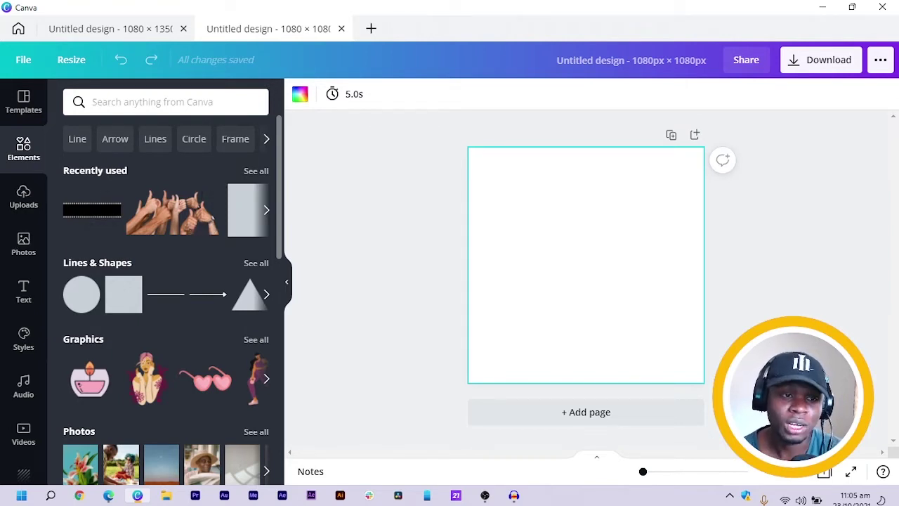
Add a single-image grid to the page and narrow it to cover only the left half
scroll(169, 295, "down", 2)
scroll(169, 302, "down", 4)
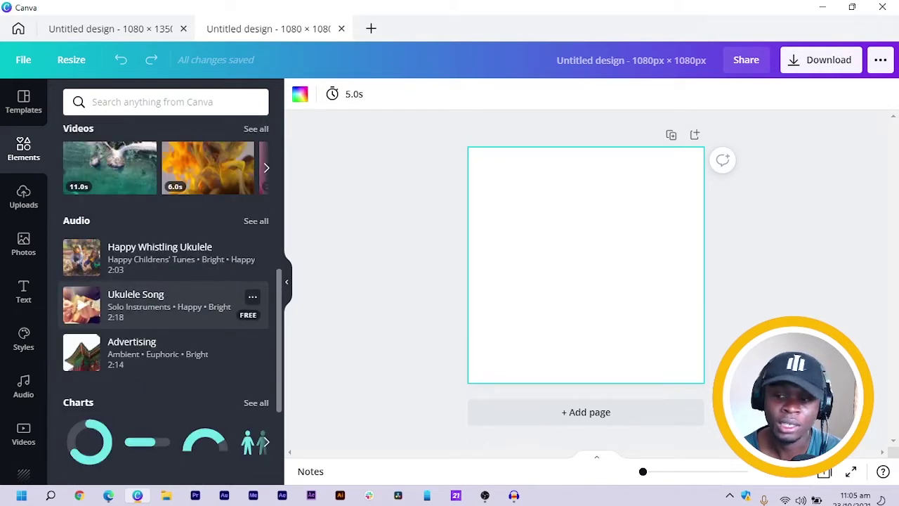
scroll(169, 295, "down", 3)
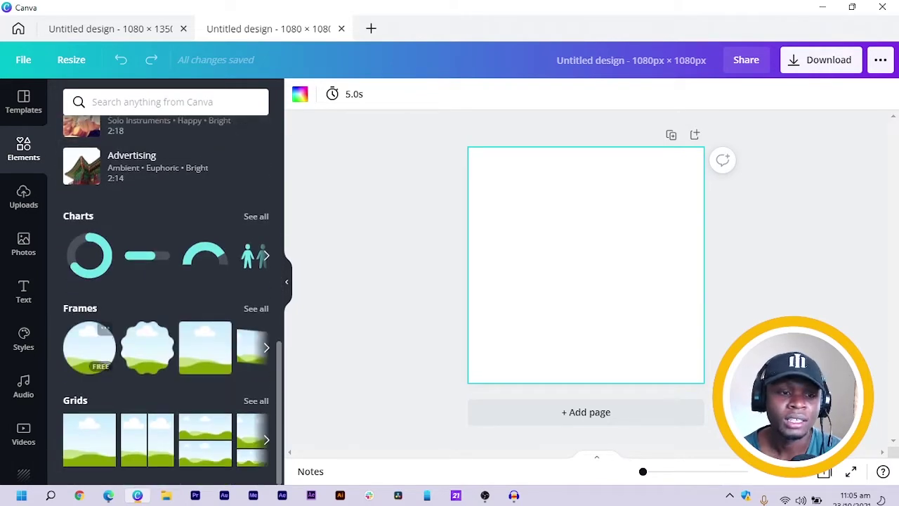
left_click(89, 440)
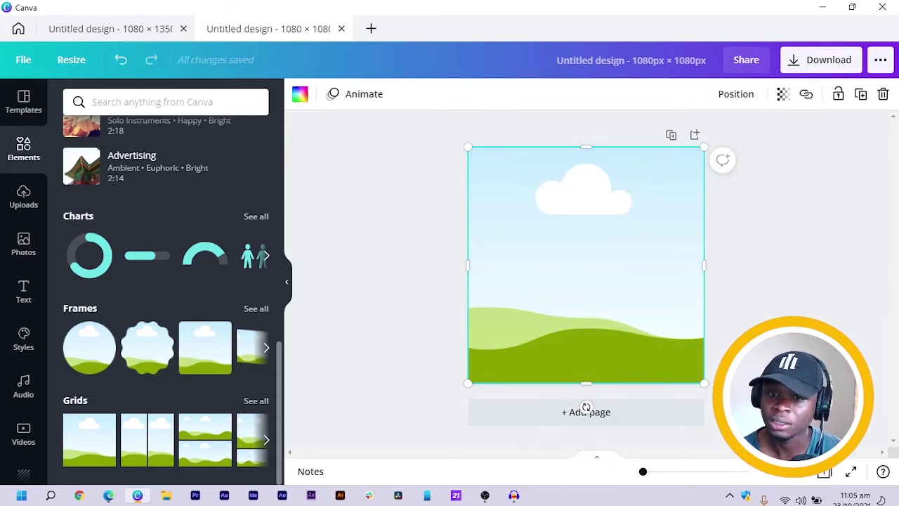
left_click_drag(704, 265, 586, 265)
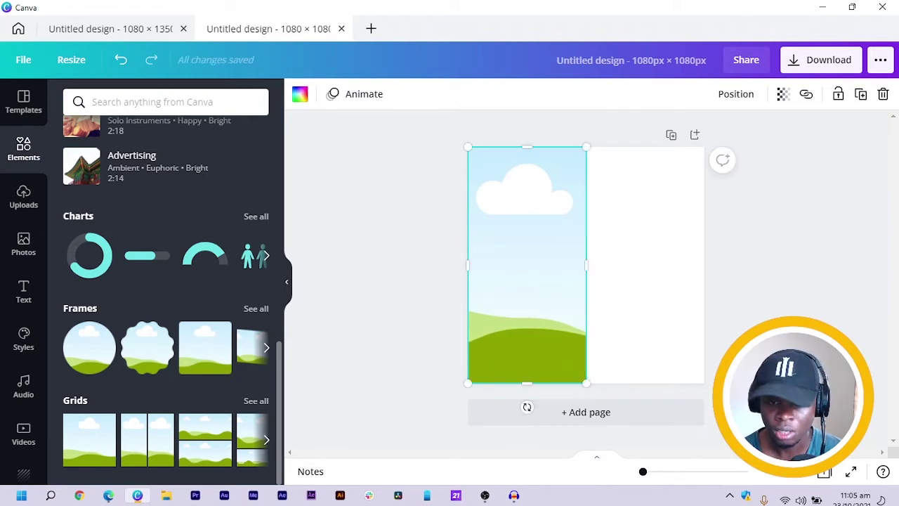
left_click(645, 266)
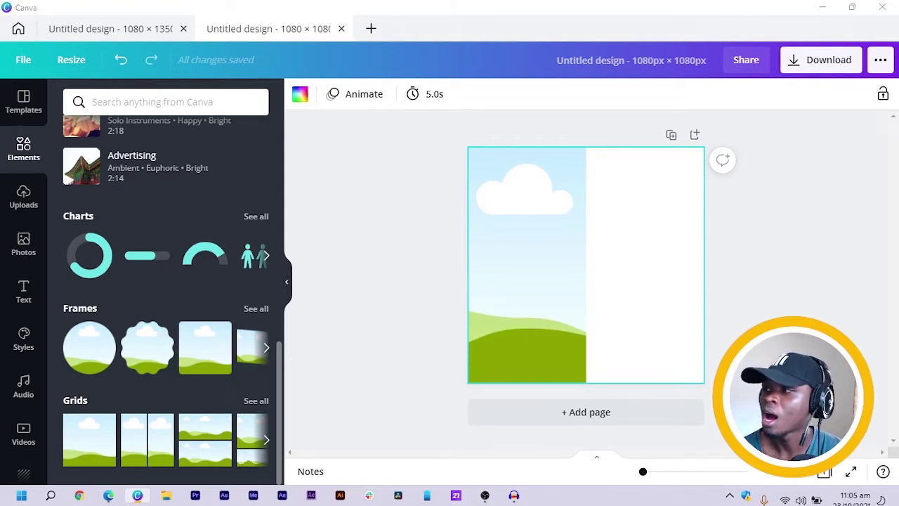
left_click(399, 302)
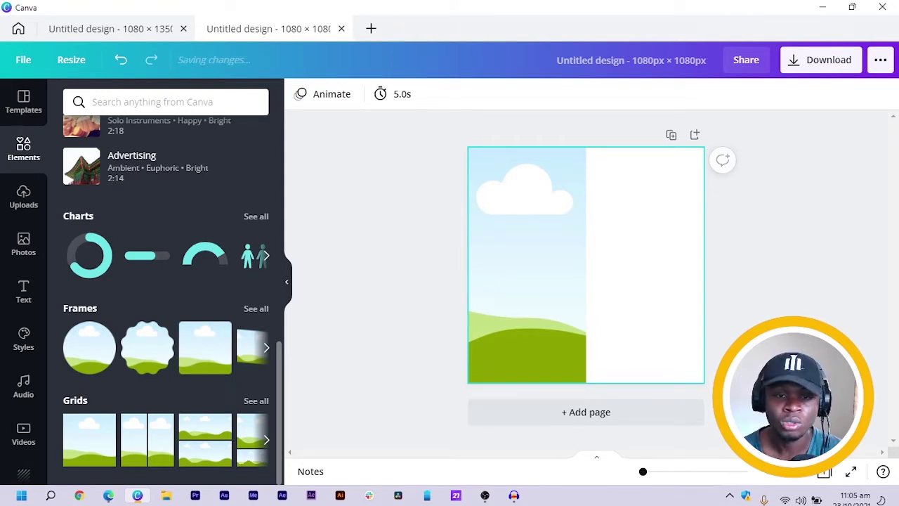
Add a yellow rectangle, size it to about 136 × 527, and centre it over the image grid's right edge
key("r")
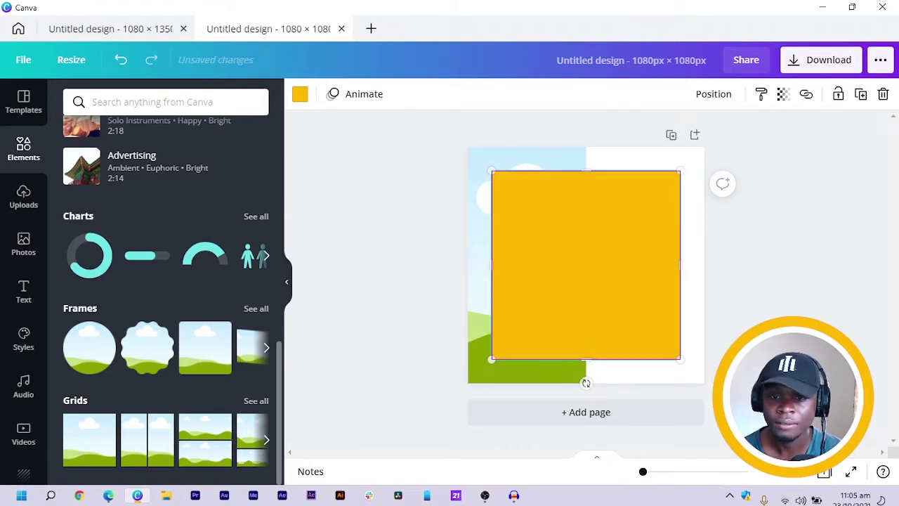
left_click_drag(491, 265, 651, 292)
left_click_drag(665, 359, 665, 286)
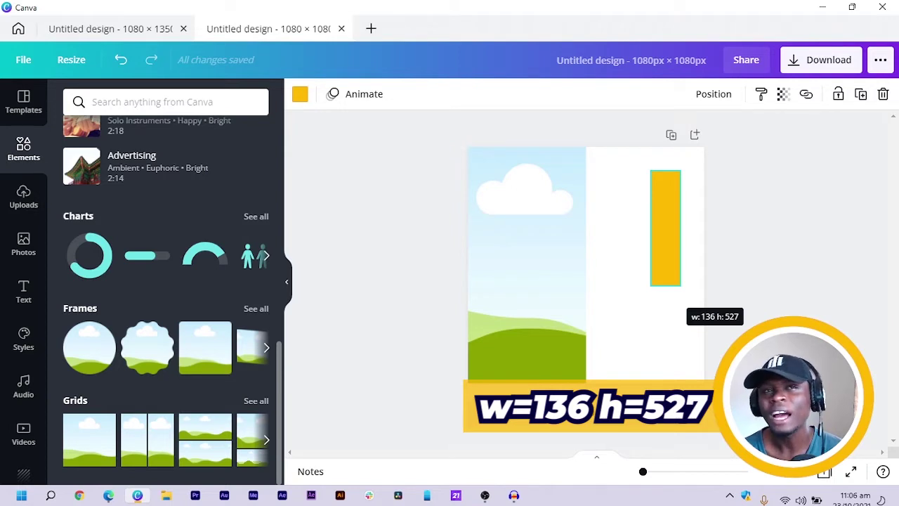
left_click_drag(665, 286, 666, 285)
left_click_drag(665, 229, 586, 240)
left_click(669, 260)
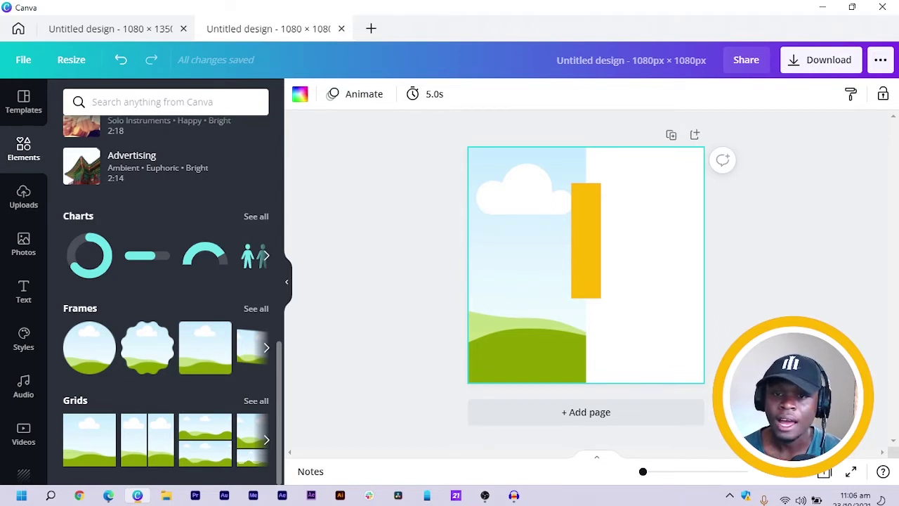
Add a text box and place it near the page's upper edge, overlapping the top of the yellow rectangle
key("t")
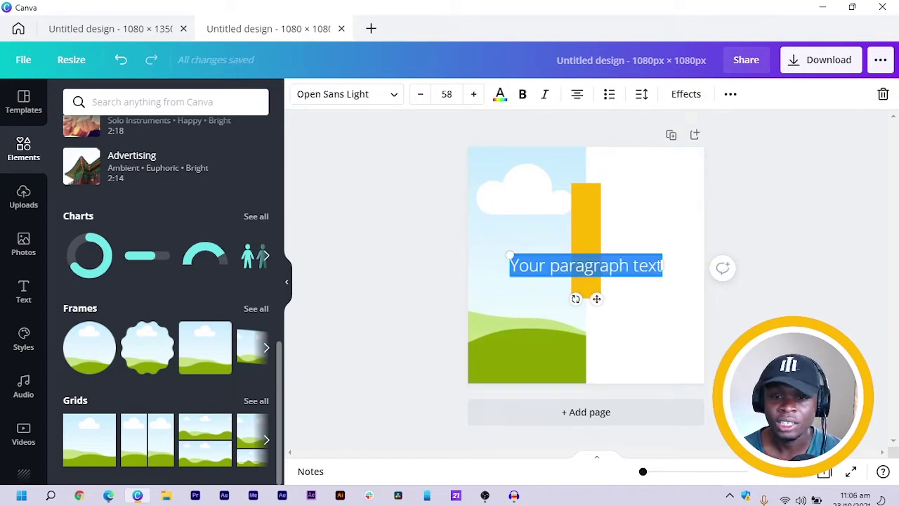
left_click_drag(596, 299, 625, 217)
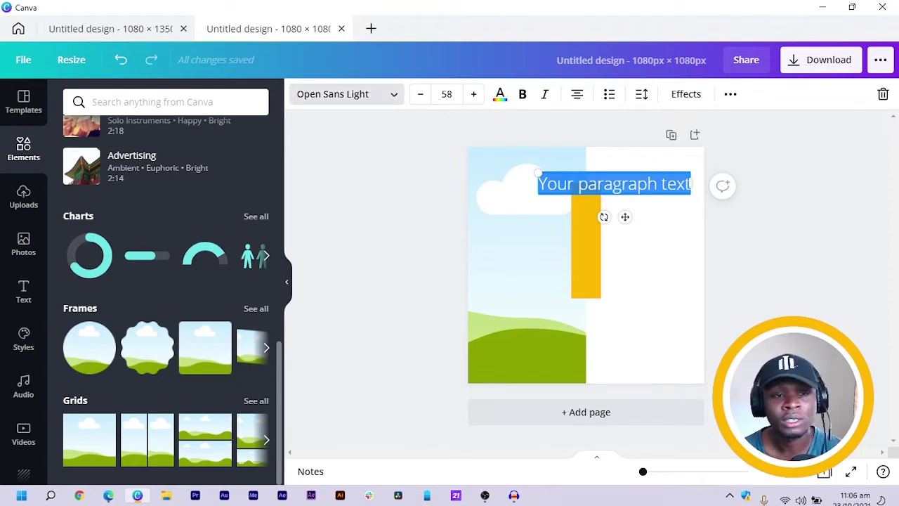
Try to set the new text box's font to Montserrat
left_click(346, 93)
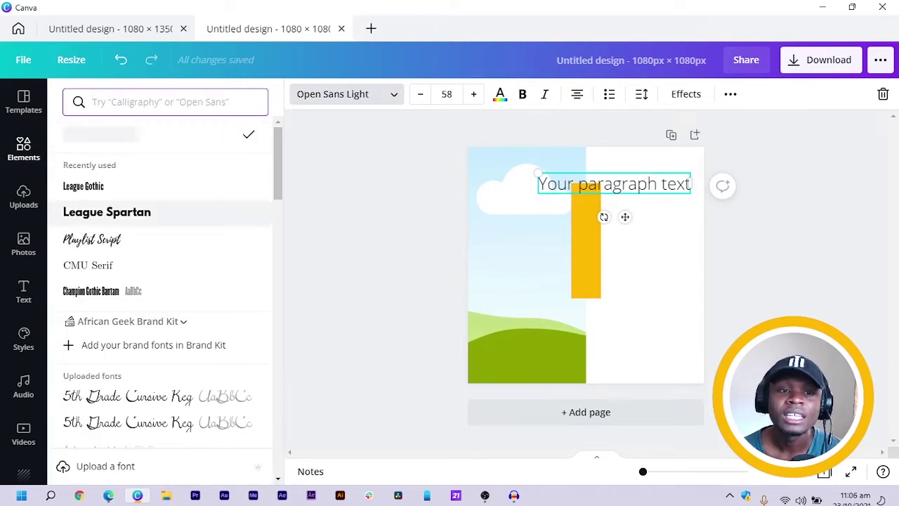
left_click(113, 102)
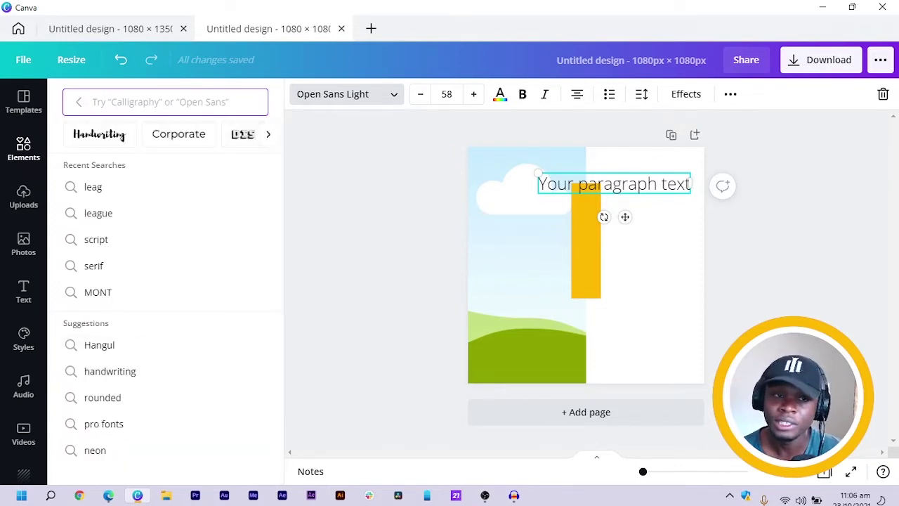
type("mont")
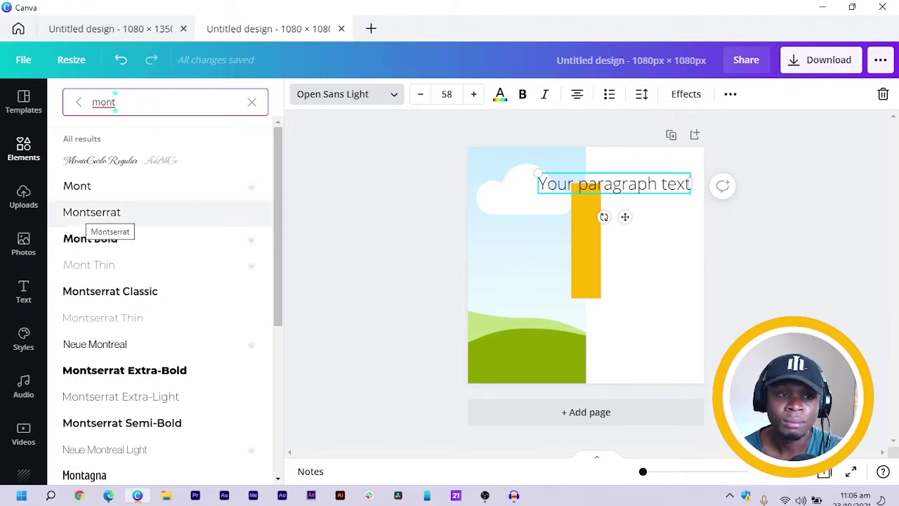
left_click(92, 215)
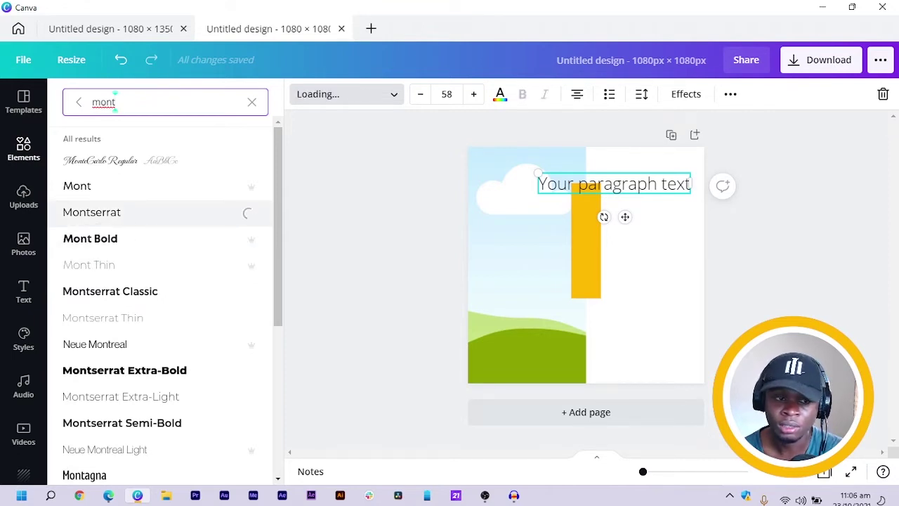
Replace the placeholder text with "TAKE A GOOD" and close the font list
left_click(629, 184)
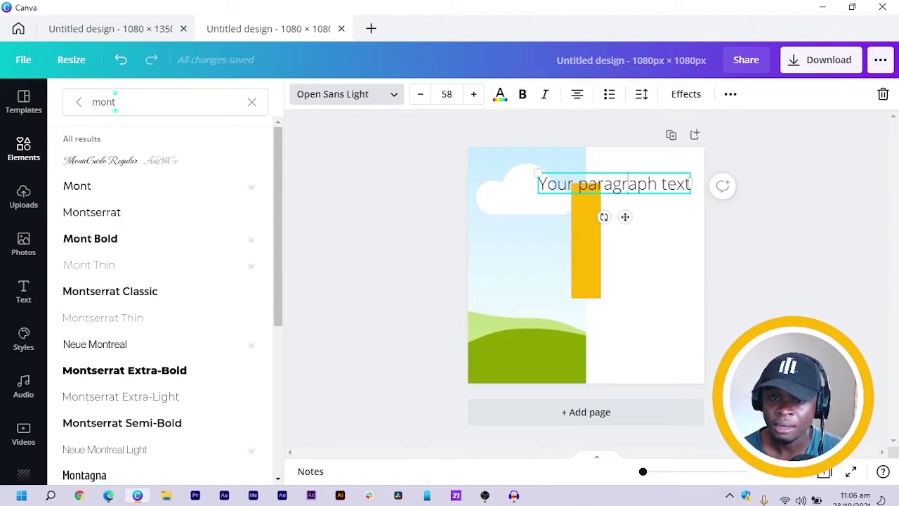
key("ctrl+a")
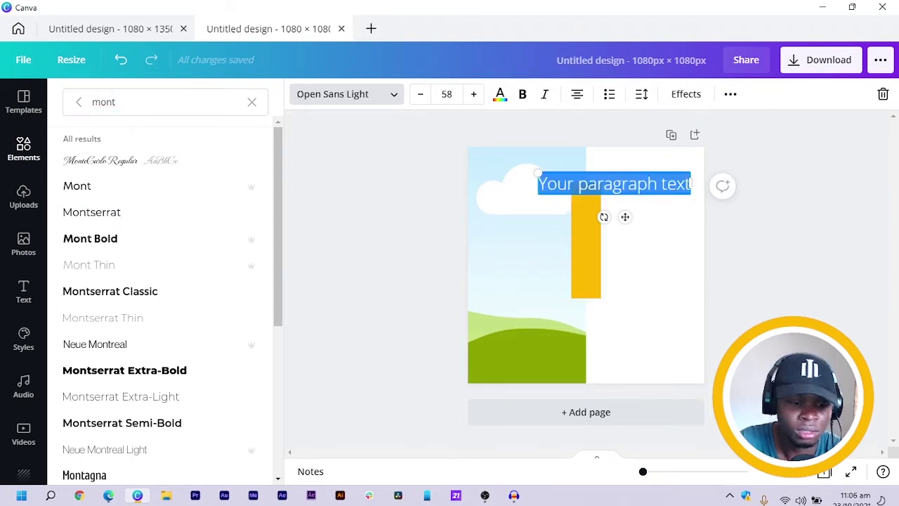
type("TAKE")
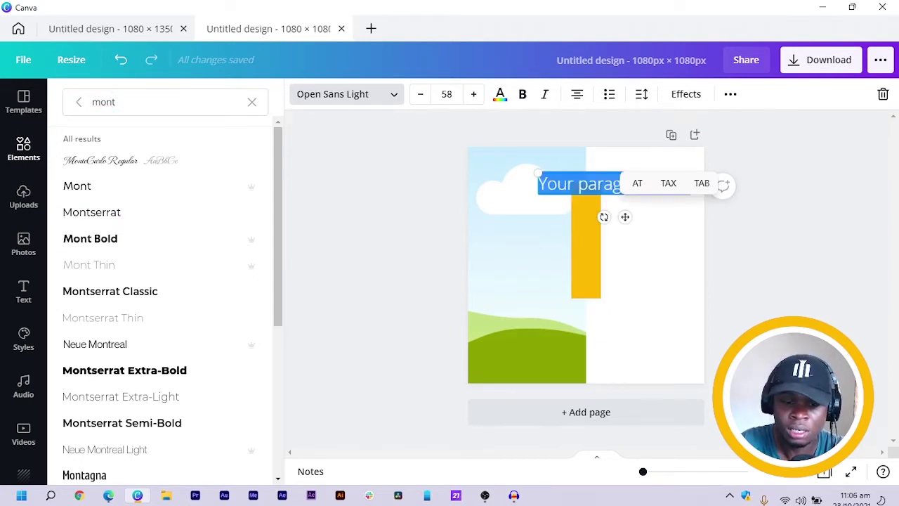
type(" A")
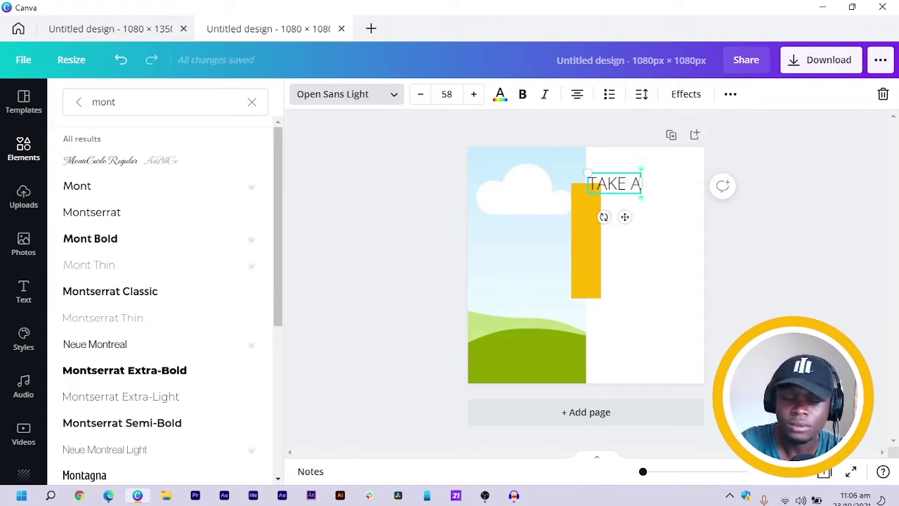
type(" GOOD")
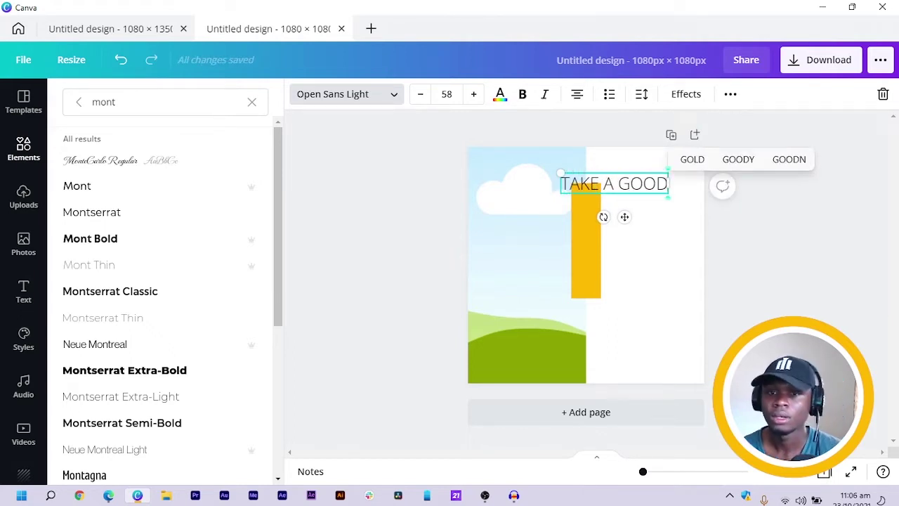
key("Escape")
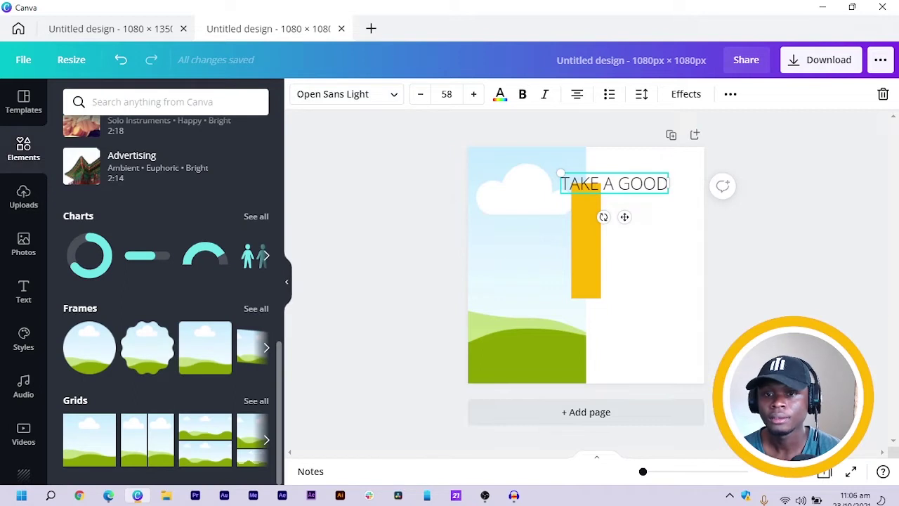
Move the heading to the right of the yellow rectangle and split it into two lines, "TAKE" and "A GOOD"
left_click_drag(624, 217, 665, 214)
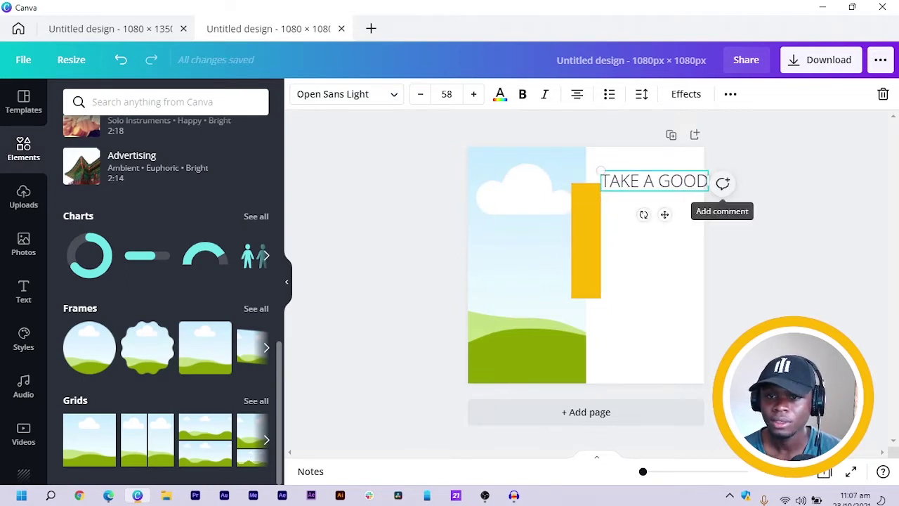
left_click_drag(708, 181, 657, 211)
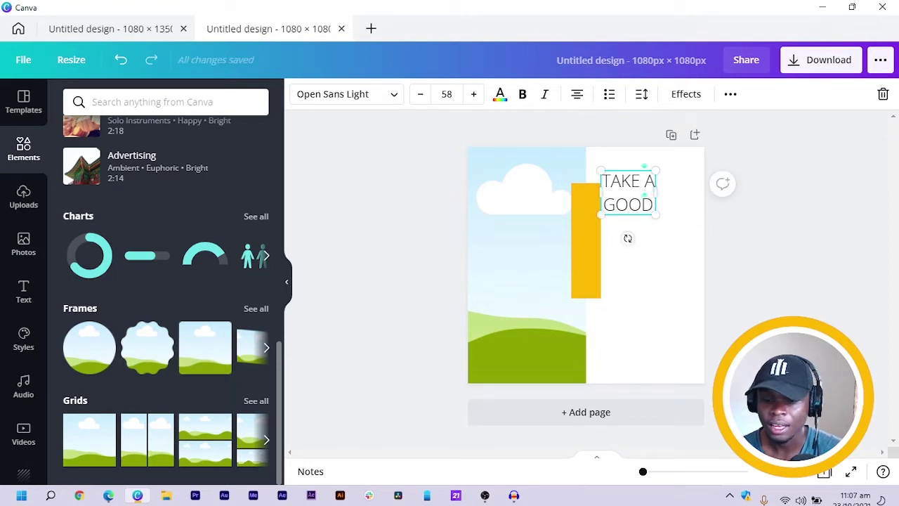
key("Return")
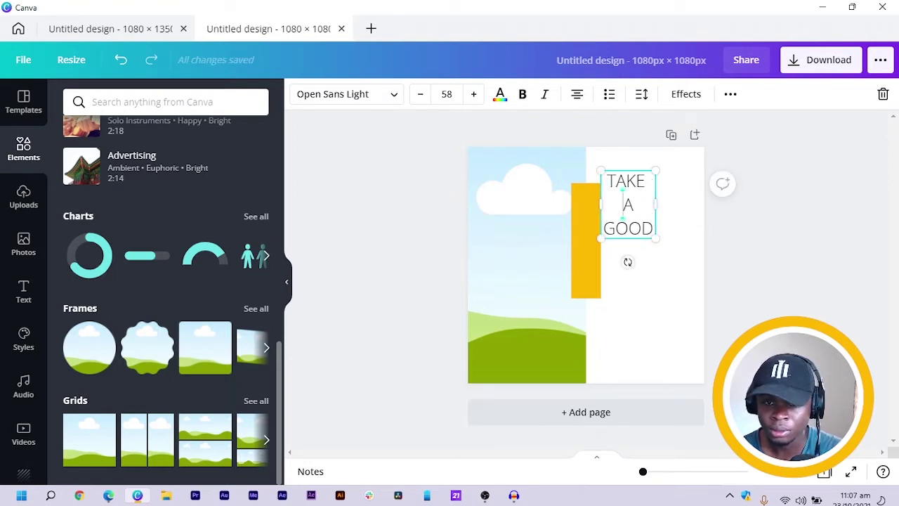
left_click_drag(656, 204, 675, 205)
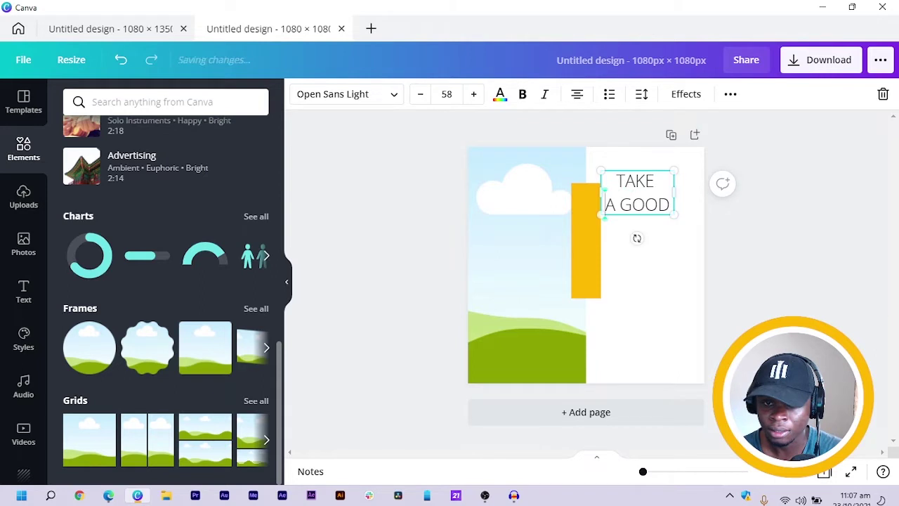
Left-align both lines of the "TAKE A GOOD" heading
left_click(577, 93)
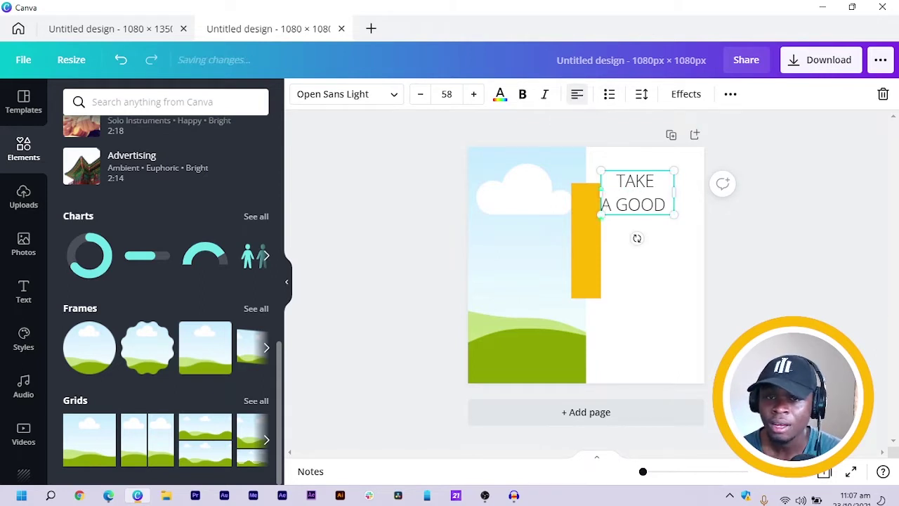
key("ctrl+a")
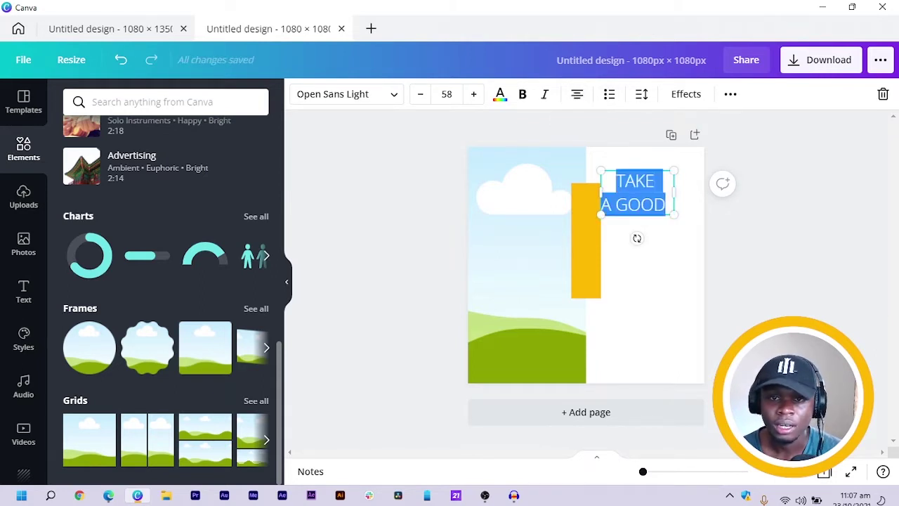
left_click(577, 93)
left_click(773, 245)
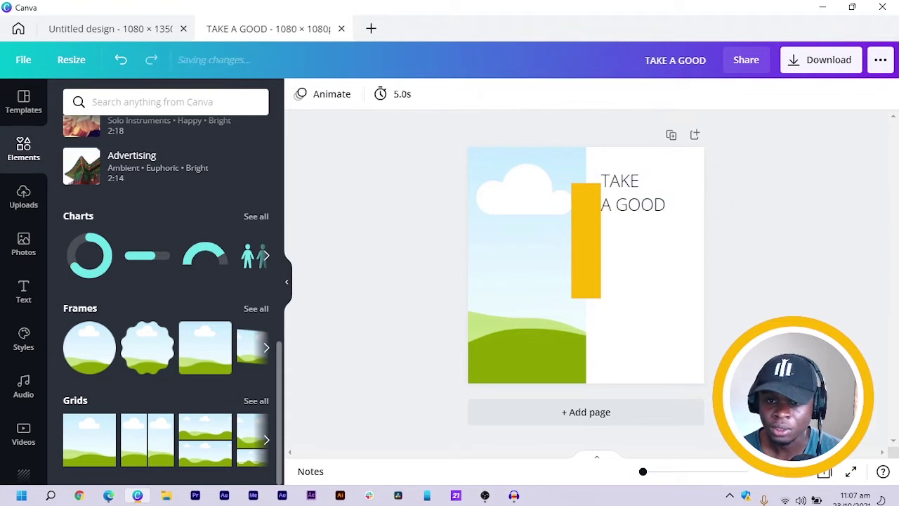
Tighten the heading's line spacing and shift it slightly away from the yellow rectangle
left_click(637, 194)
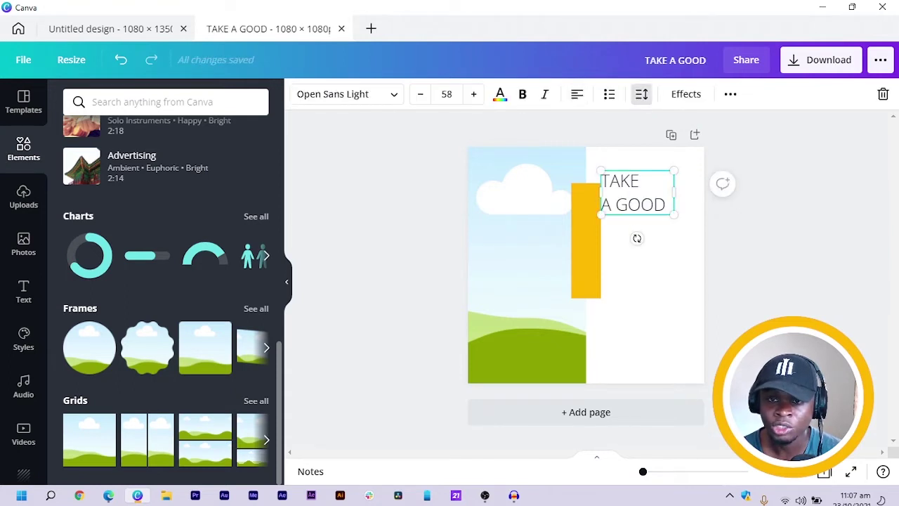
left_click(641, 93)
left_click_drag(762, 165, 743, 165)
key("Escape")
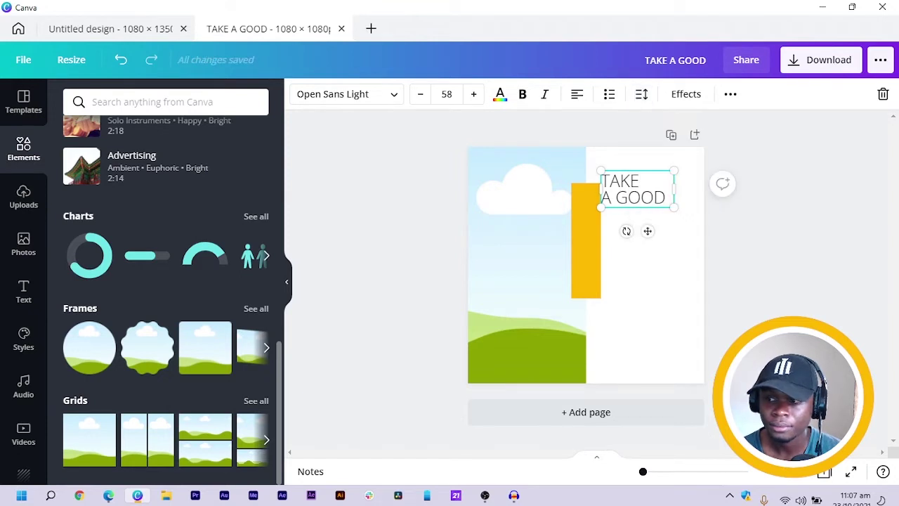
left_click_drag(637, 189, 640, 220)
left_click(745, 232)
Duplicate the "TAKE A GOOD" heading below the original and replace the copy's text with "VACATION"
left_click(643, 183)
key("ctrl+d")
double_click(646, 228)
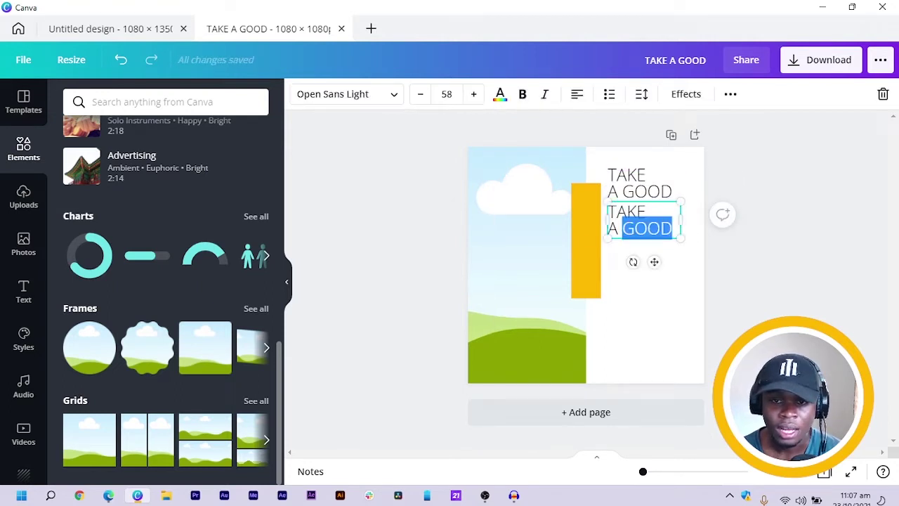
key("ctrl+a")
type("VA")
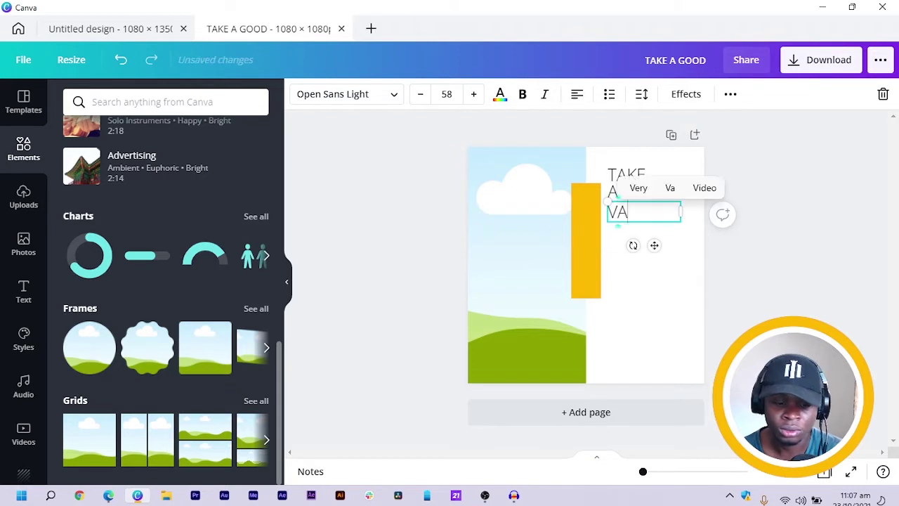
type("CATION")
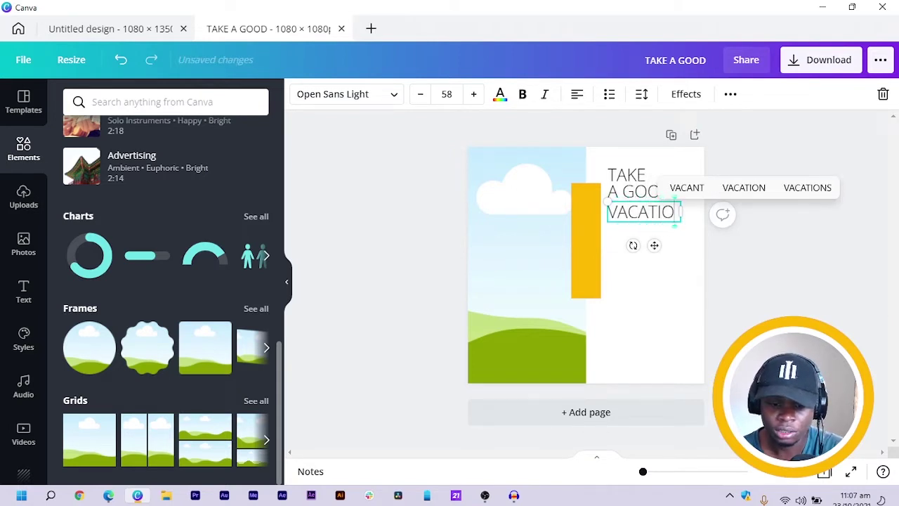
key("Escape")
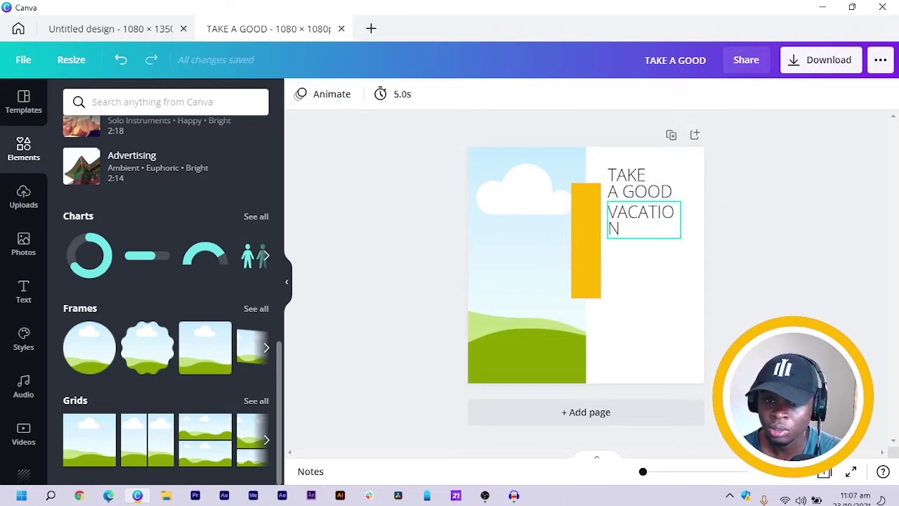
Widen the "VACATION" text box until the word fits on one line
left_click(643, 220)
left_click_drag(680, 220, 691, 212)
key("Escape")
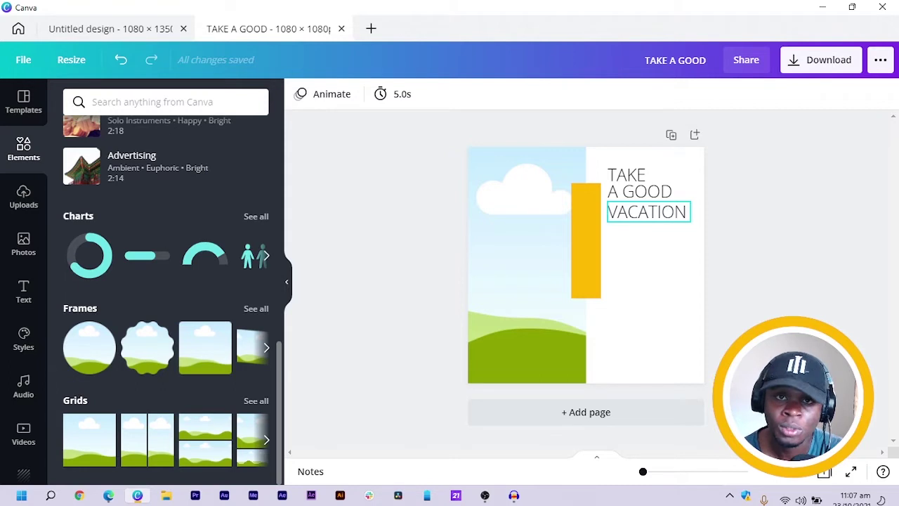
Set the font of "VACATION" to Montserrat Classic and that of "TAKE A GOOD" to Montserrat
left_click(648, 212)
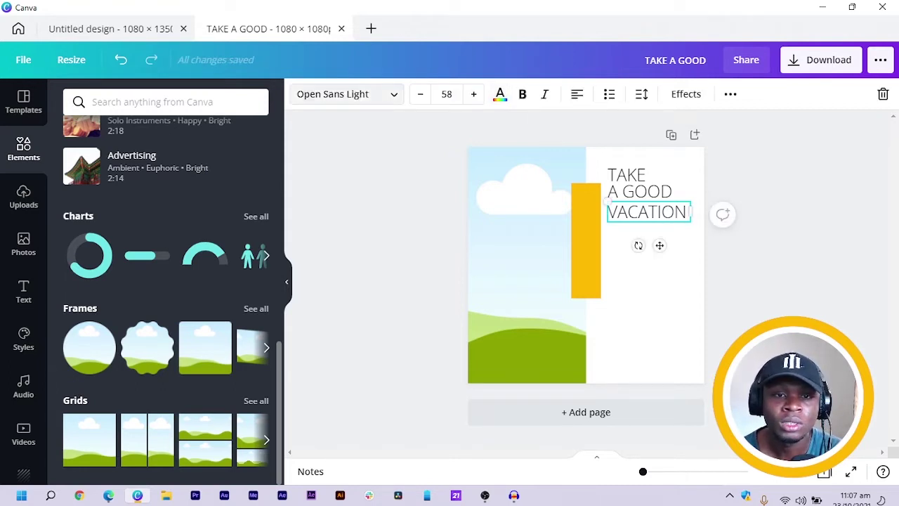
left_click(344, 94)
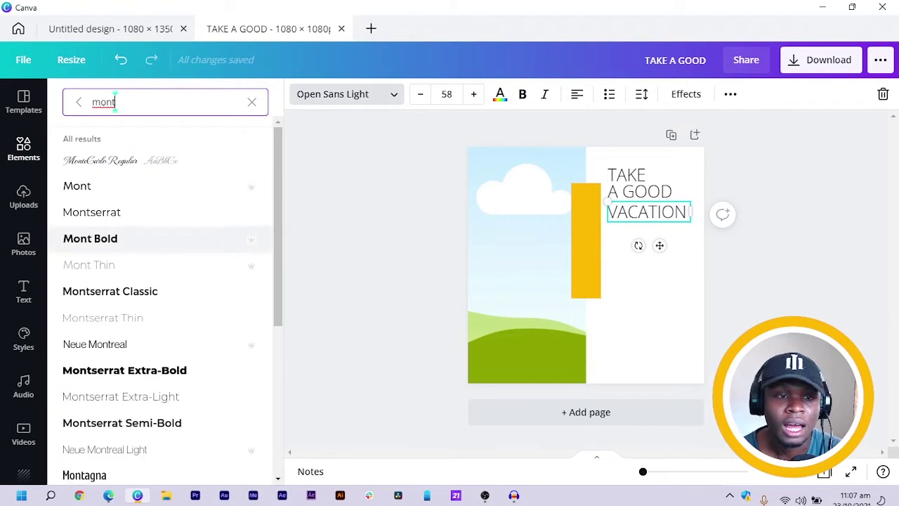
left_click(110, 291)
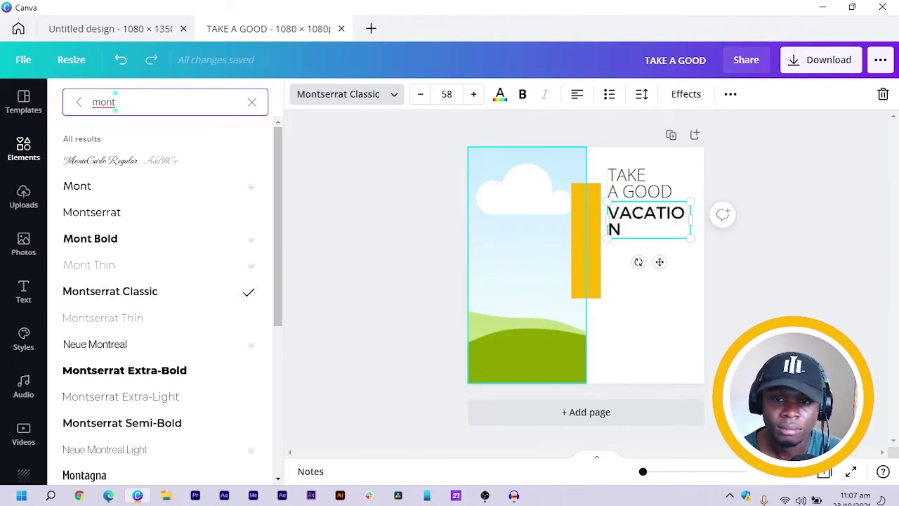
left_click(639, 184)
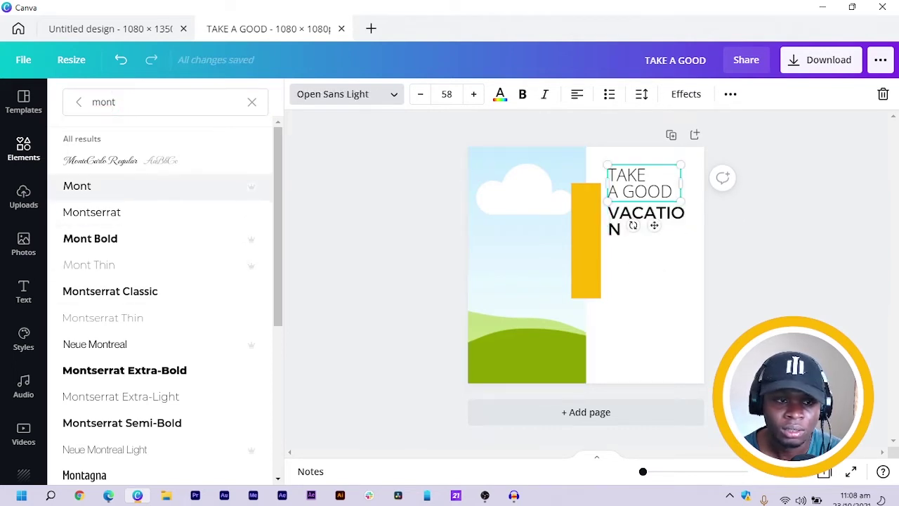
left_click(92, 212)
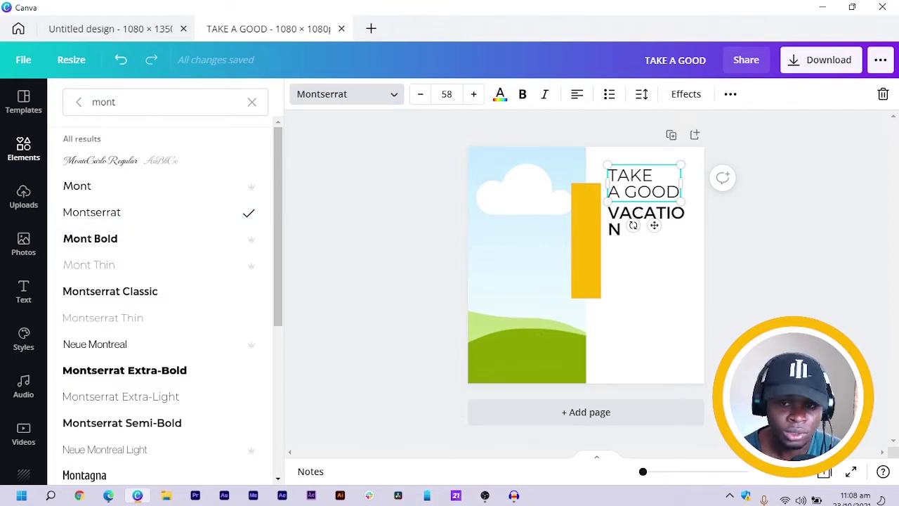
Make "VACATION" bold and widen its box to the page edge to keep it on one line
left_click(645, 219)
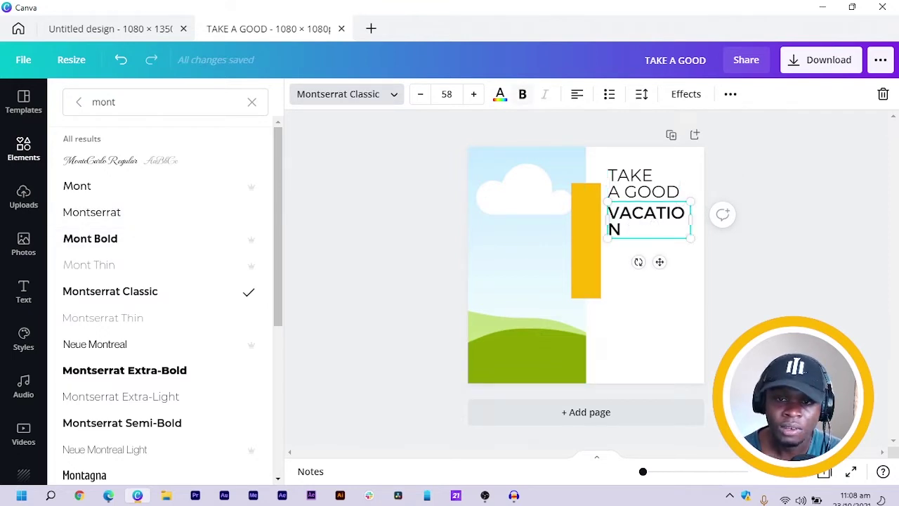
left_click(522, 94)
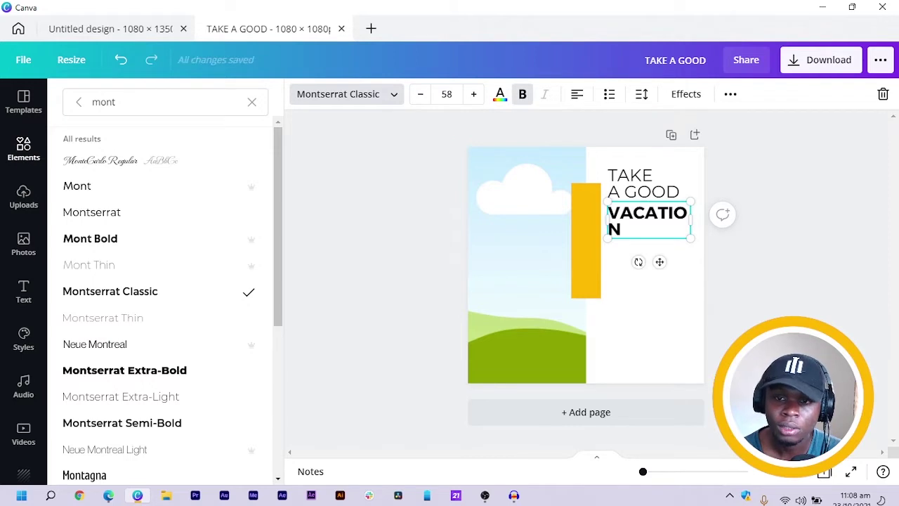
left_click_drag(691, 220, 703, 219)
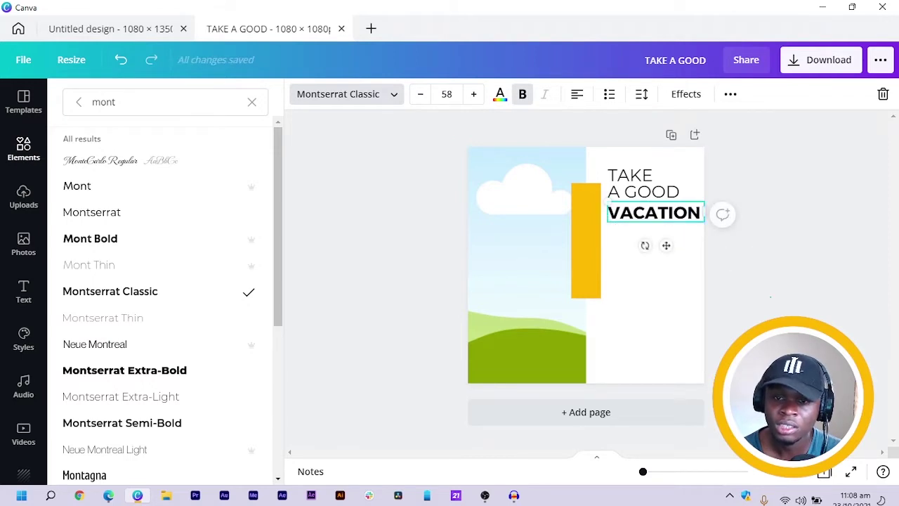
key("Escape")
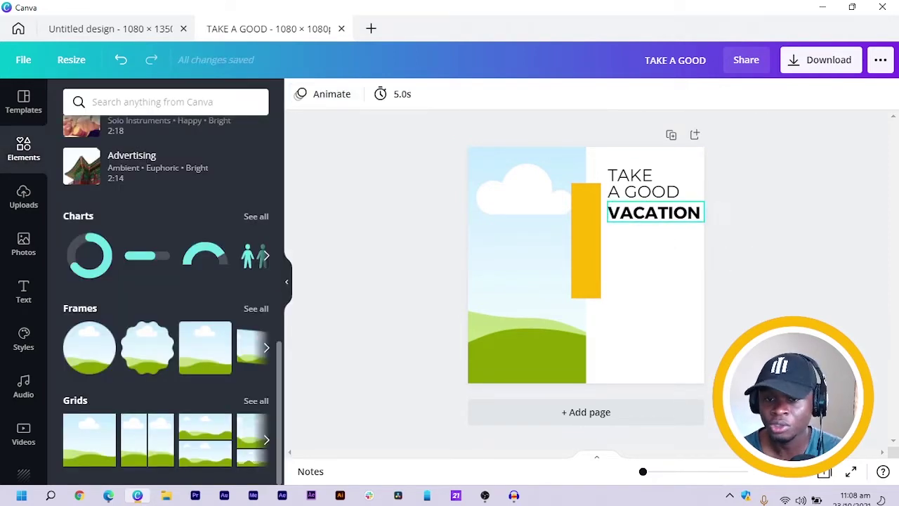
Nudge "VACATION" up so it sits tightly beneath the "A GOOD" line
left_click(655, 213)
key("shift+Up")
key("shift+Up")
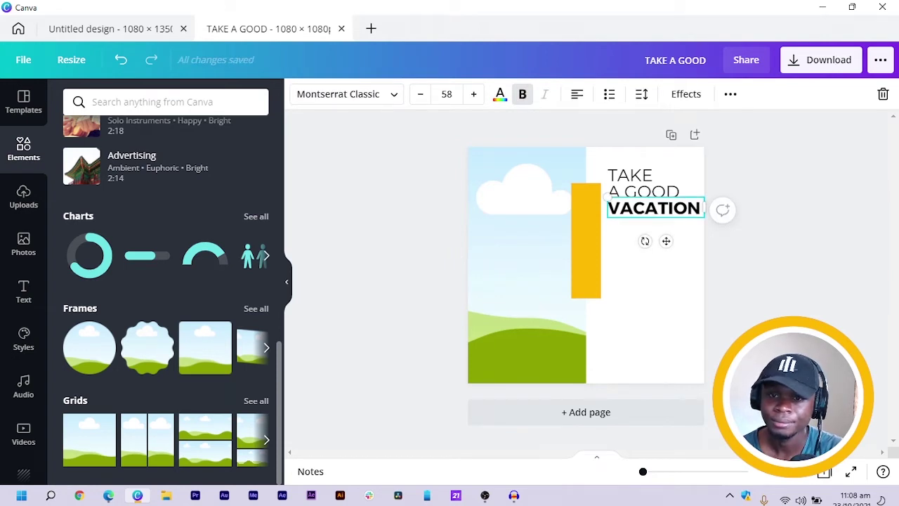
key("Escape")
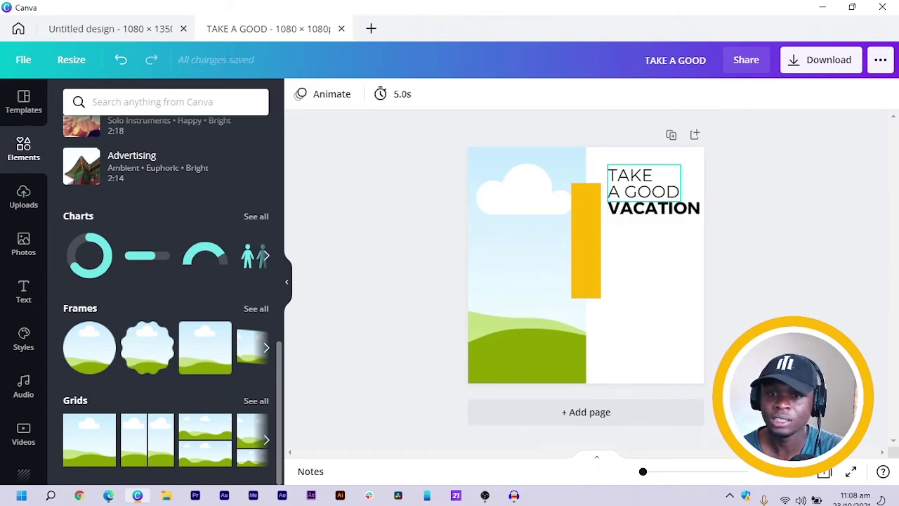
Move both headings together slightly left, closer to the yellow rectangle
left_click(644, 182)
left_click(653, 208, "shift")
key("Left")
key("Left")
key("Left")
key("Left")
key("Left")
key("Left")
key("Left")
key("Left")
key("Left")
key("Left")
key("Left")
key("Left")
key("Left")
key("Left")
key("Left")
key("Left")
key("Left")
key("Left")
key("Left")
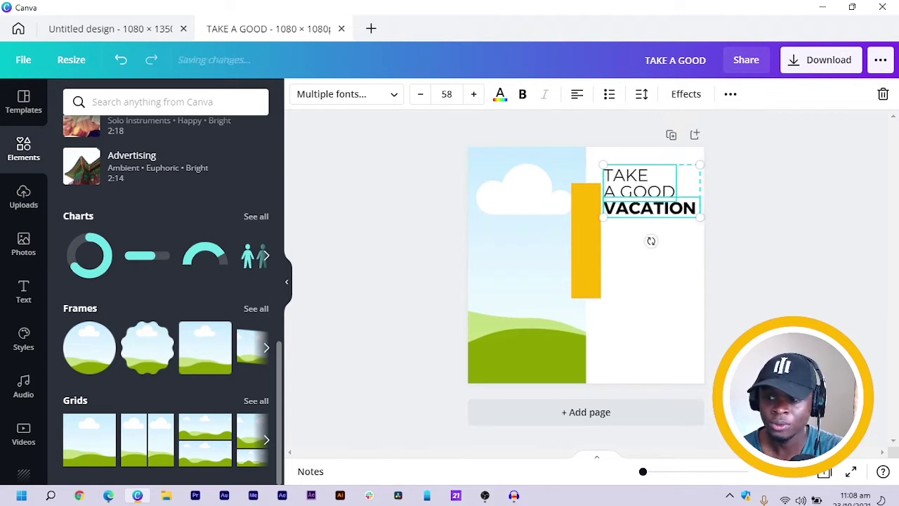
key("Escape")
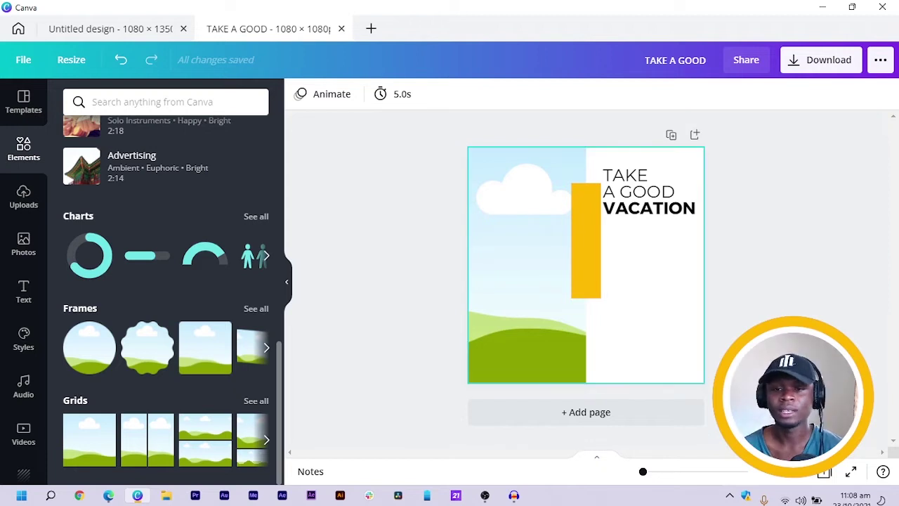
Narrow the yellow rectangle while keeping it centred on the image grid's right edge
left_click(586, 240)
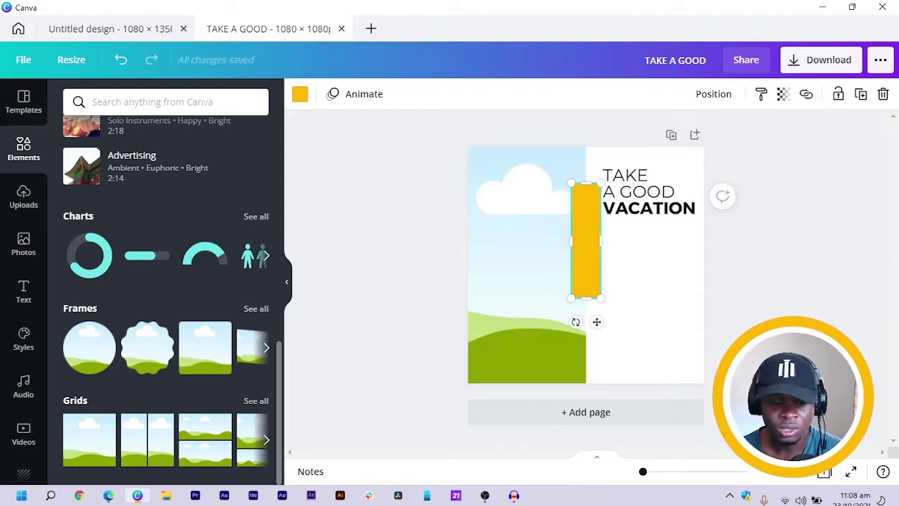
left_click_drag(597, 241, 596, 241)
left_click(762, 246)
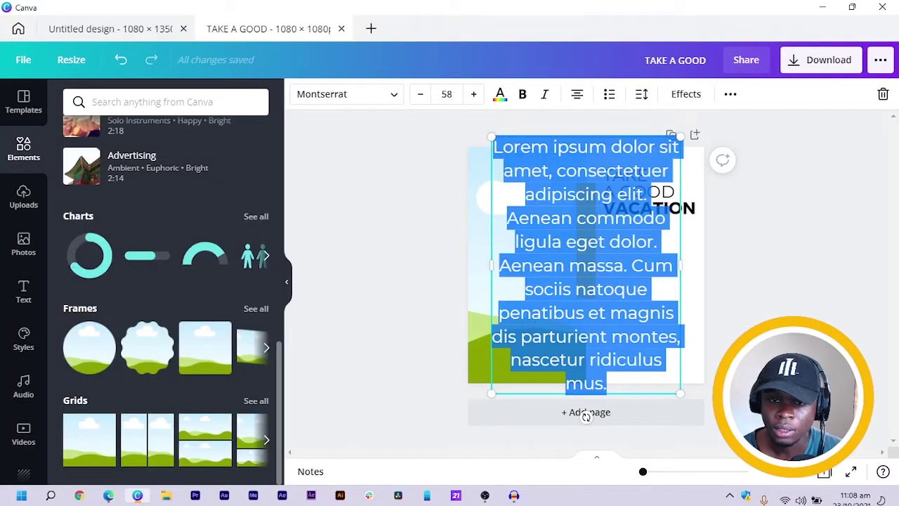
Add a Lorem ipsum placeholder paragraph in Montserrat and scale it down to font size 15.9
left_click(766, 253)
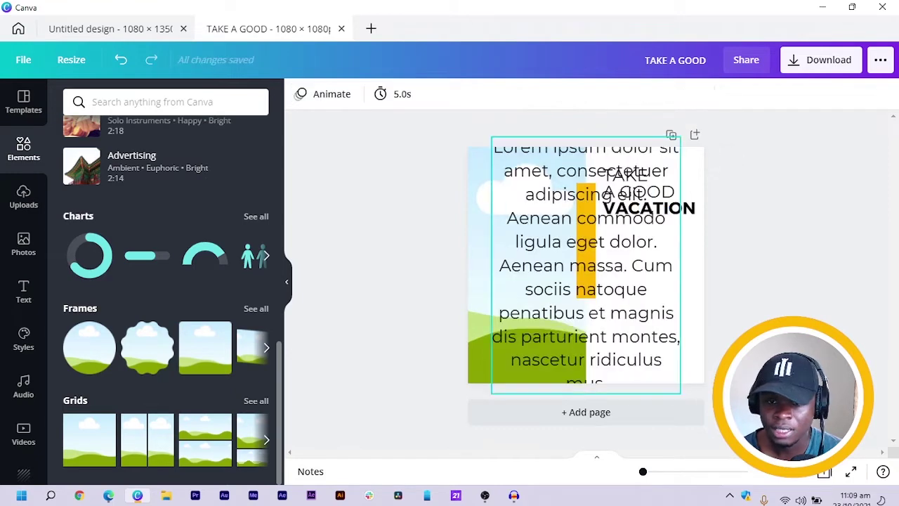
left_click(586, 266)
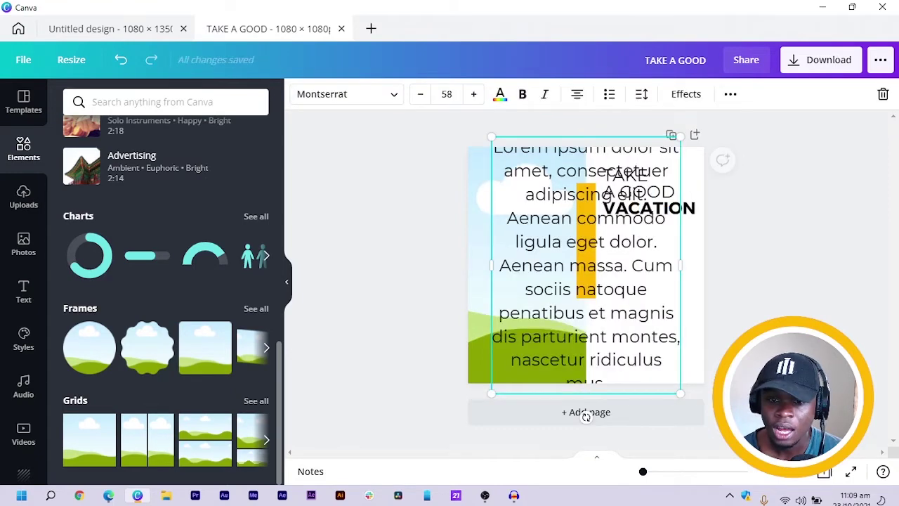
left_click_drag(492, 137, 628, 322)
Place a left-aligned Lorem ipsum paragraph under "VACATION" and keep a spare copy over the image's lower left corner
left_click_drag(655, 355, 652, 234)
key("ctrl+d")
left_click(577, 95)
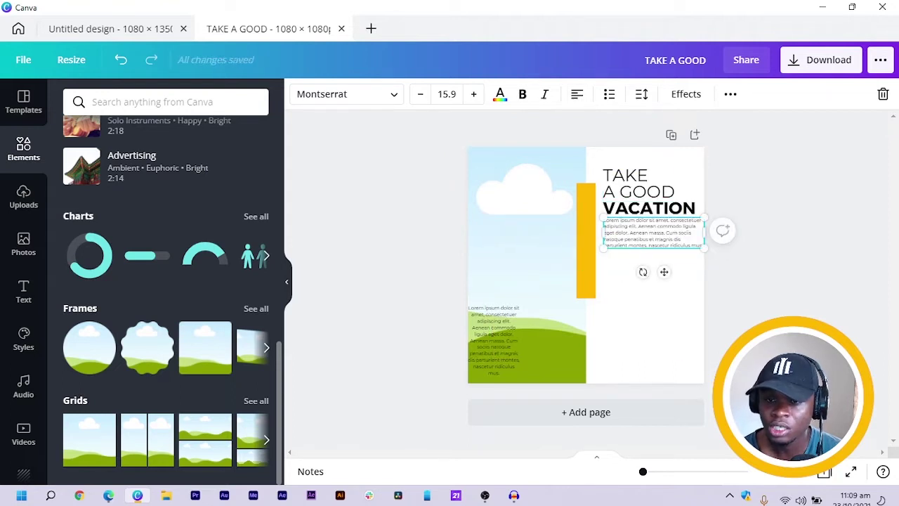
Shorten the paragraph under "VACATION" to "Lorem ipsum dolor sit amet, consectetuer adipiscing elit. Aenean commodo us."
double_click(651, 234)
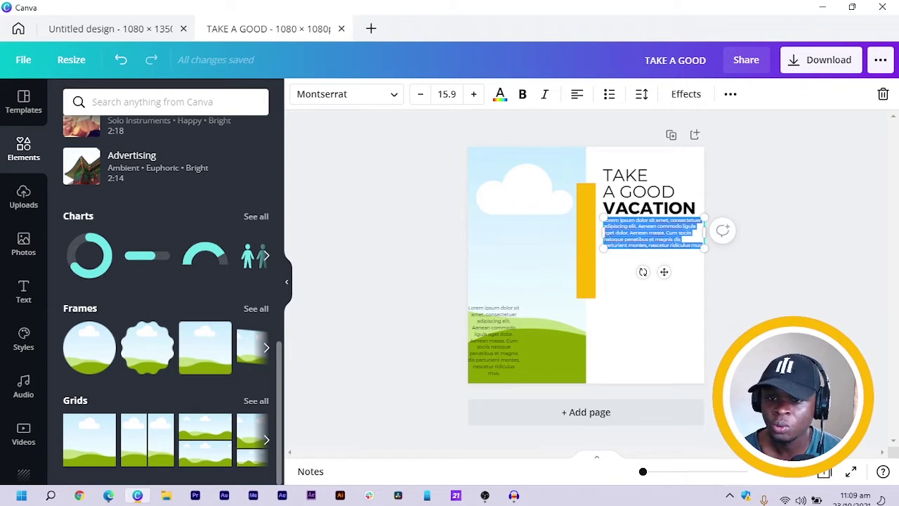
key("shift+Up")
key("shift+Up")
key("shift+Up")
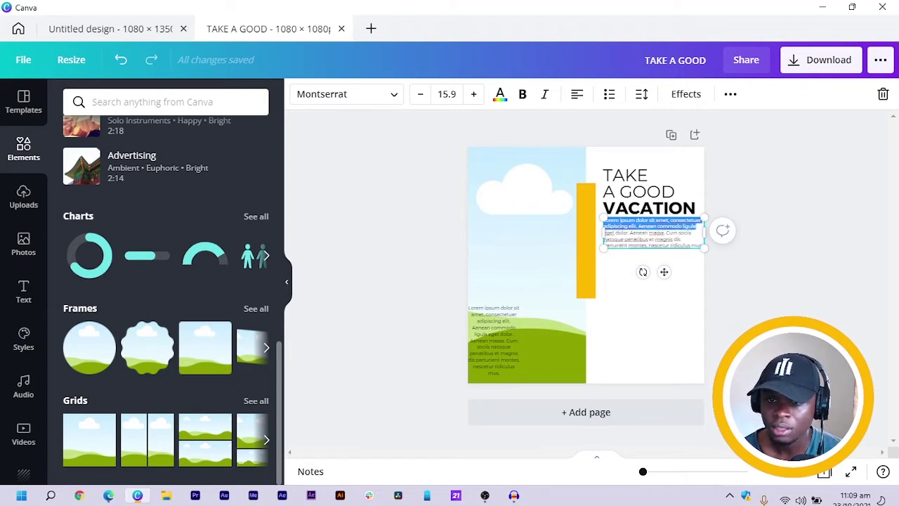
key("Right")
key("shift+Down")
key("shift+Down")
key("shift+Down")
key("BackSpace")
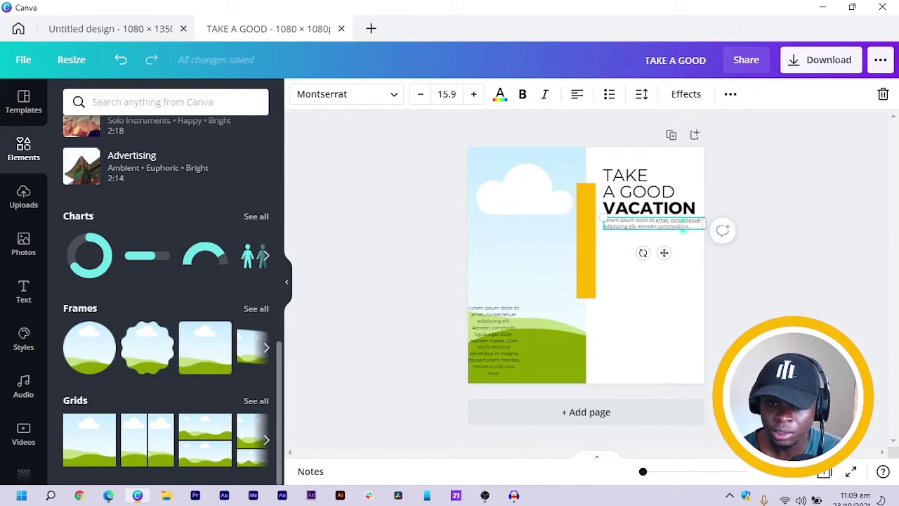
Set the shortened paragraph's font size to 22.9 and fit its box to about the width of "VACATION", on three lines
left_click_drag(705, 223, 682, 226)
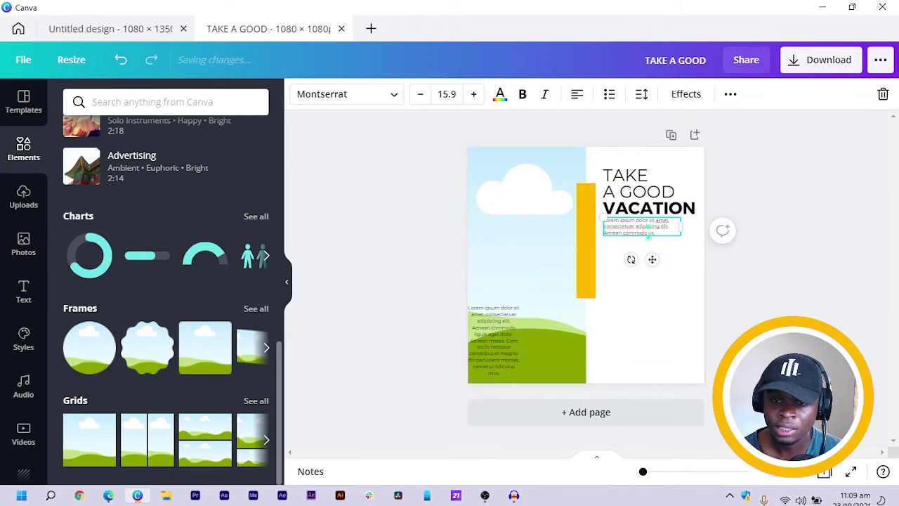
left_click(473, 94)
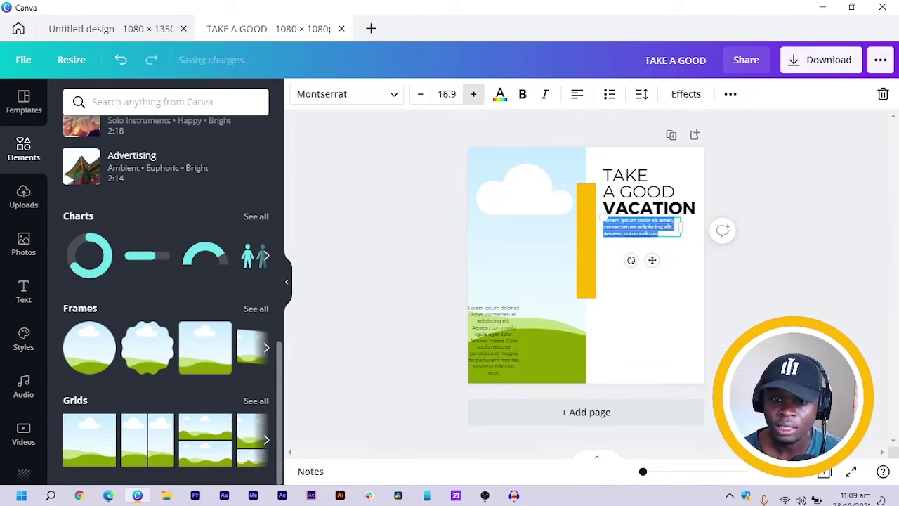
left_click(474, 94)
left_click(473, 94)
left_click(473, 94)
left_click(473, 94)
left_click(474, 94)
left_click(473, 94)
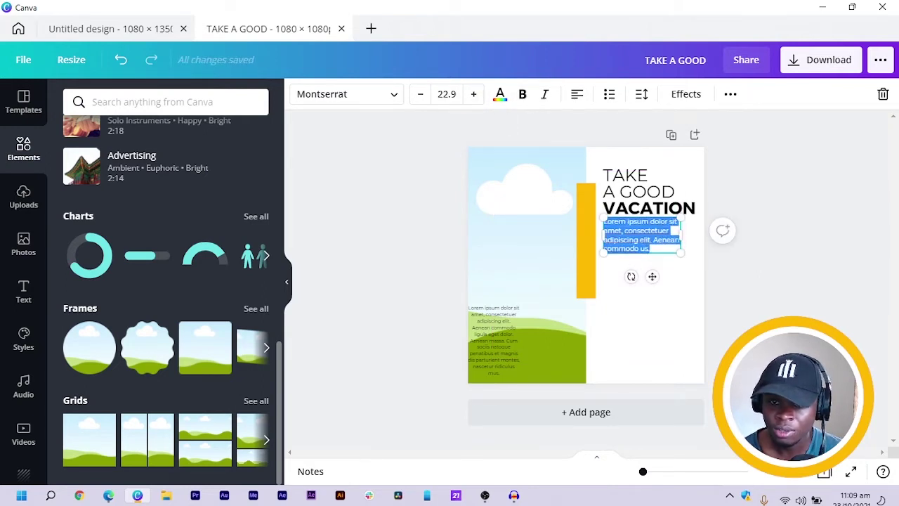
left_click_drag(680, 235, 700, 235)
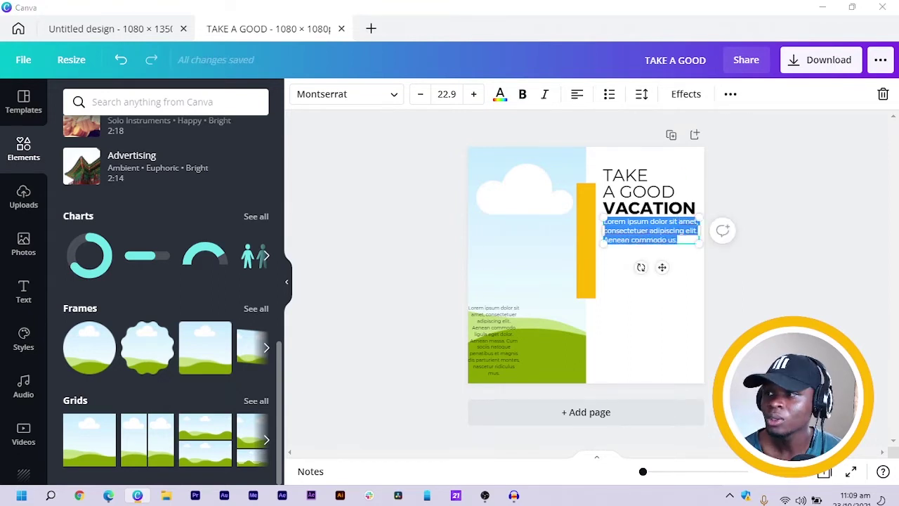
key("alt+Tab")
key("alt+Tab")
Move the paragraph down to leave a gap below "VACATION"
left_click(769, 281)
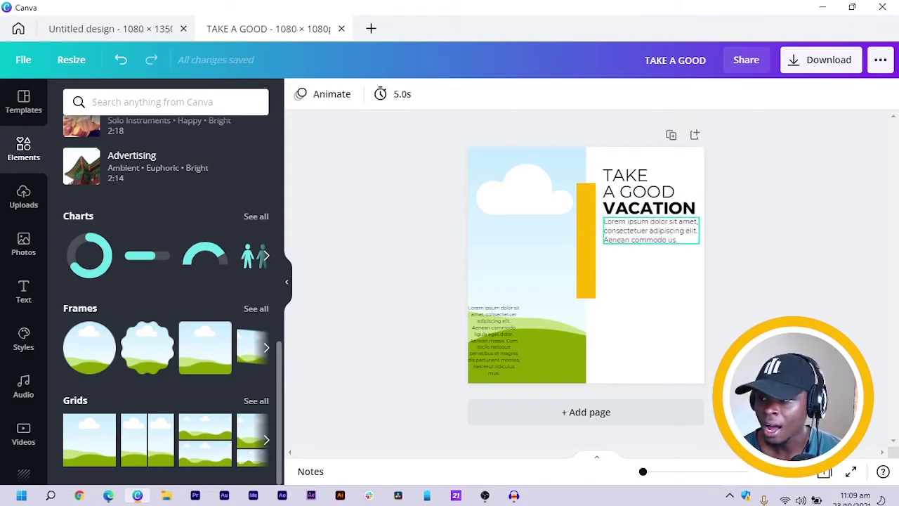
left_click(651, 231)
key("shift+Down")
key("shift+Down")
key("shift+Down")
key("shift+Down")
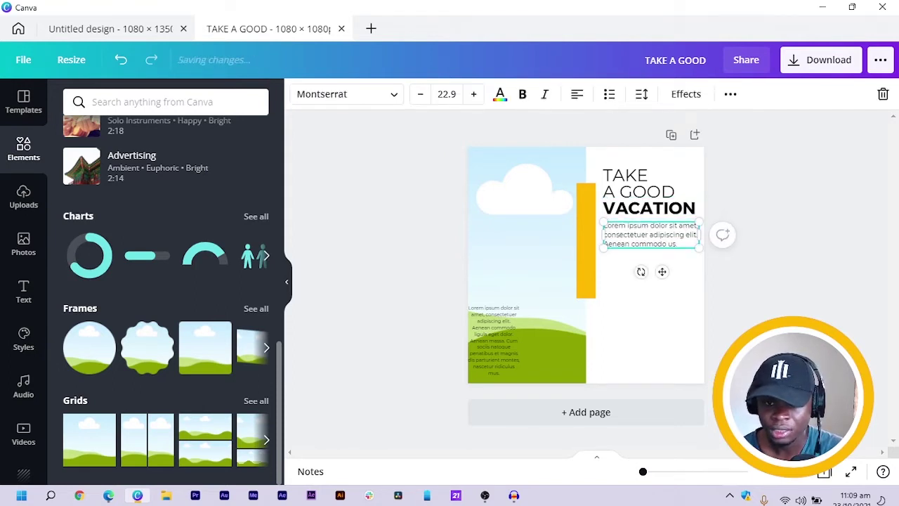
key("Escape")
Add a short black horizontal line between "VACATION" and the paragraph, flush with the left edge of the text
key("l")
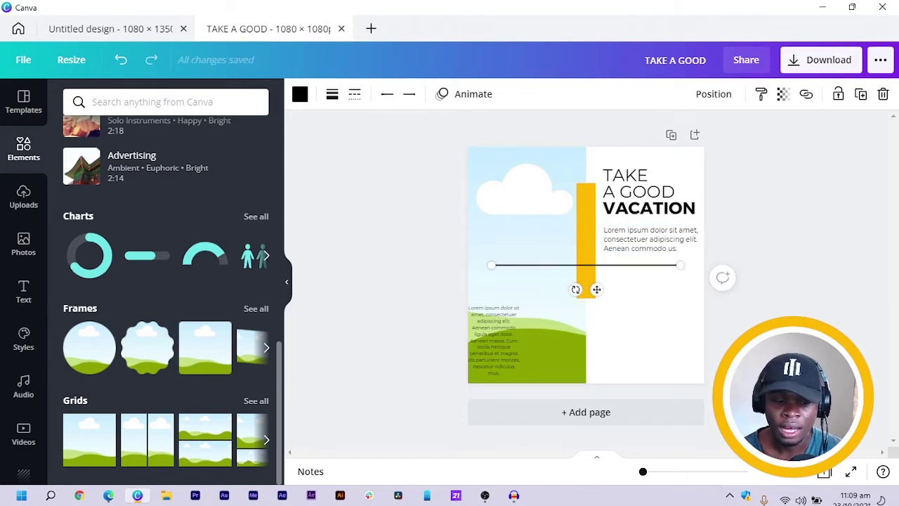
left_click_drag(491, 264, 623, 225)
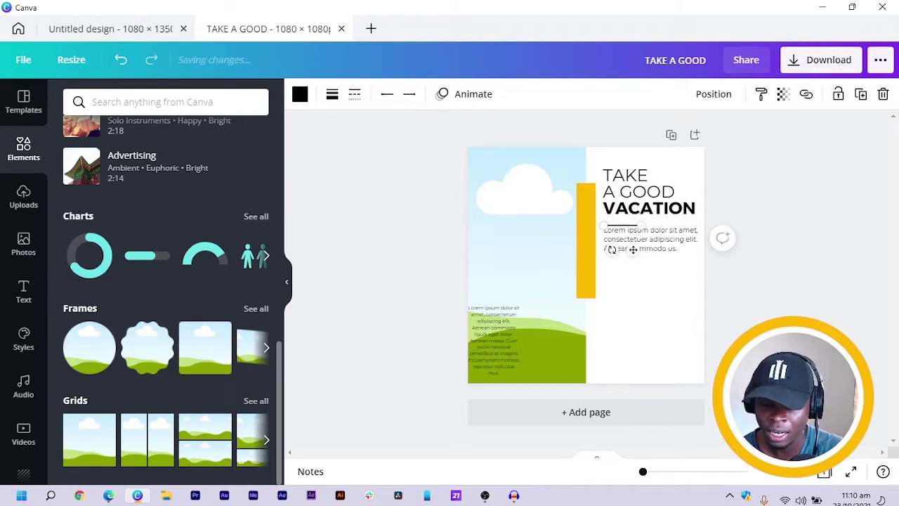
key("Up")
key("Up")
key("Up")
key("Up")
key("Up")
left_click_drag(633, 247, 632, 246)
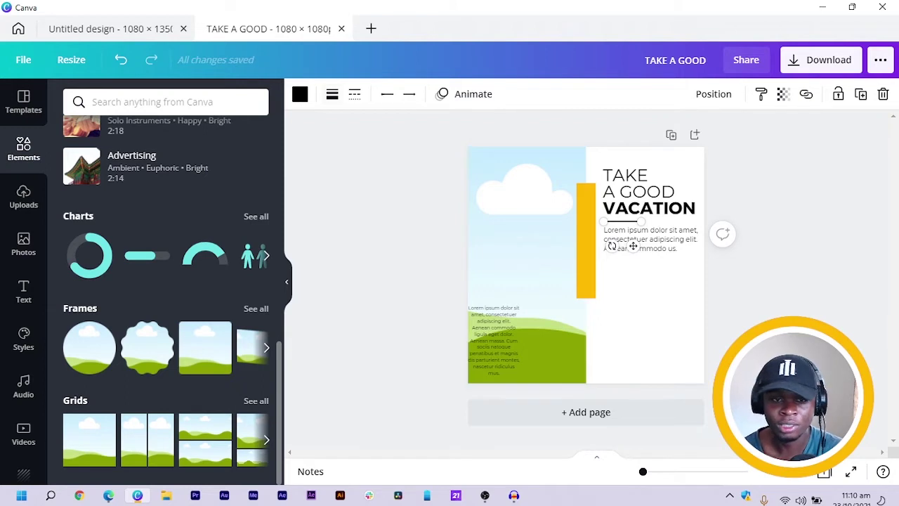
Recolor the short divider line under "VACATION" to the same yellow as the vertical bar
left_click(300, 94)
left_click(147, 162)
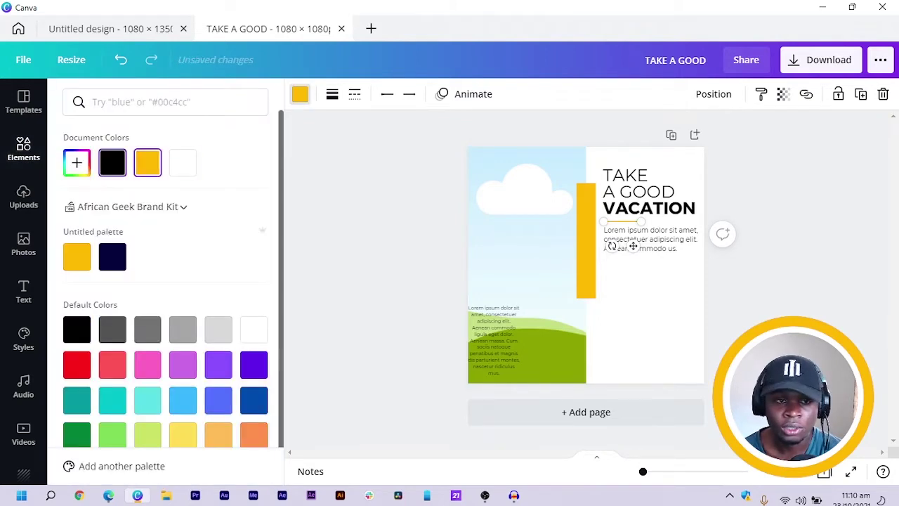
key("Escape")
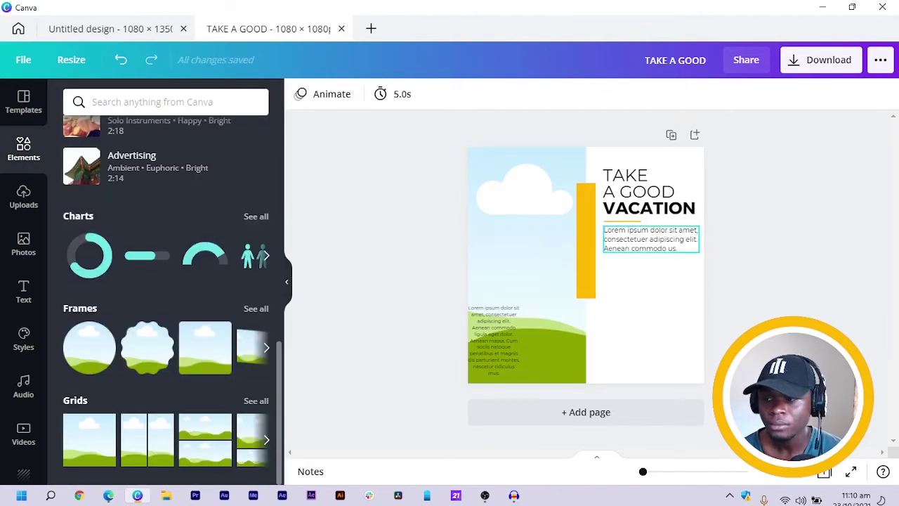
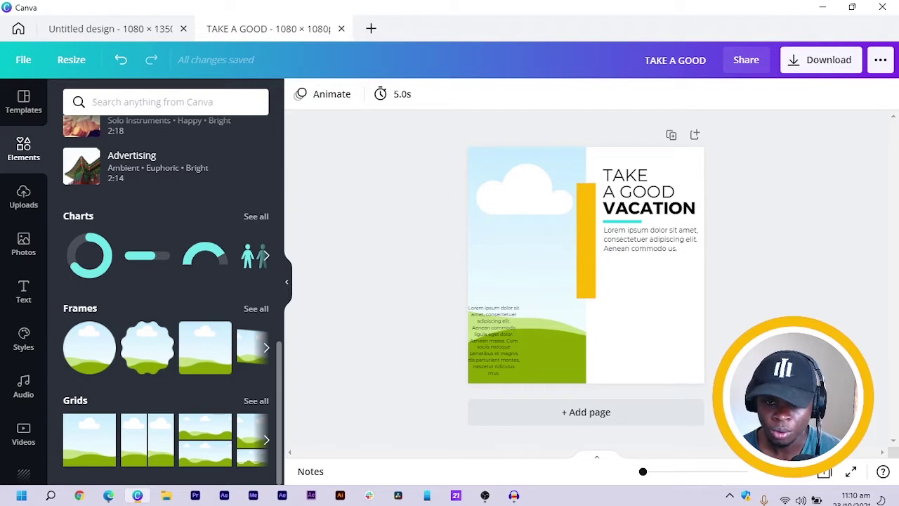
Duplicate "VACATION" below the paragraph, replace its text with "01", narrow its box and enlarge it to font size 95.2
left_click(644, 210)
key("ctrl+d")
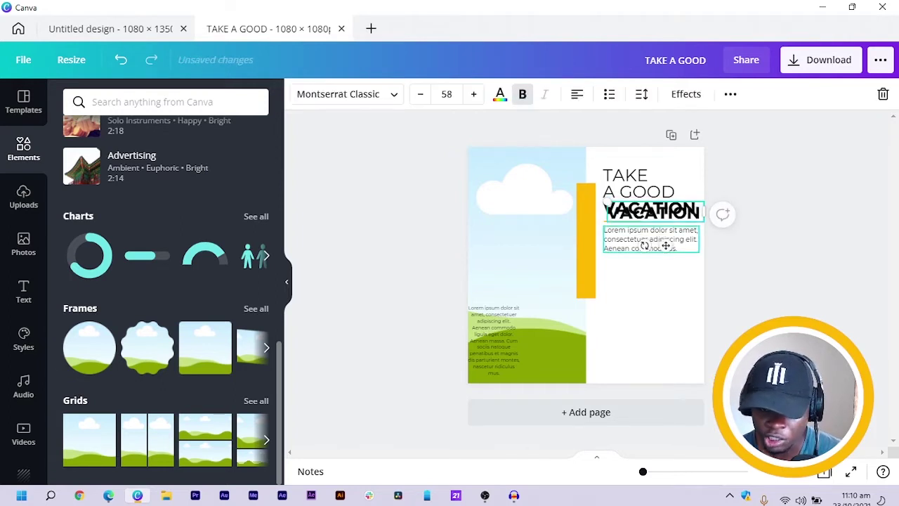
left_click_drag(666, 245, 662, 313)
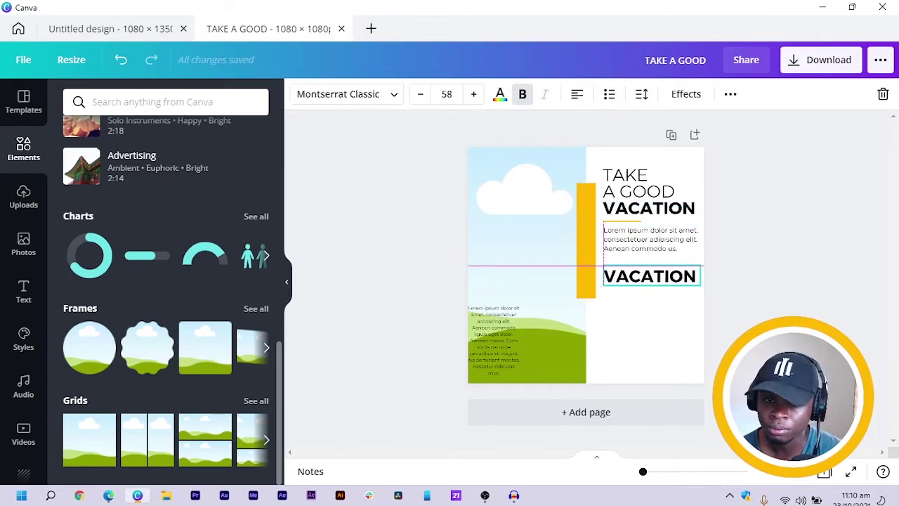
double_click(660, 276)
type("01")
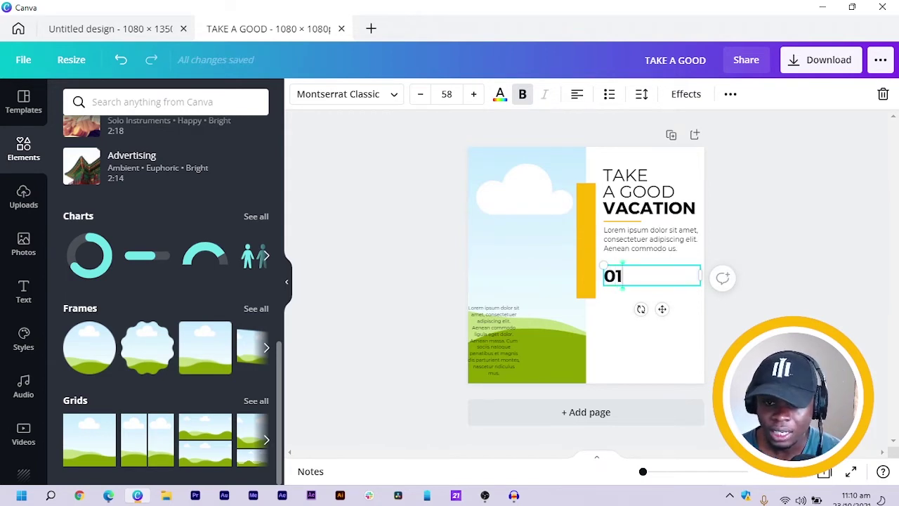
left_click_drag(700, 276, 644, 299)
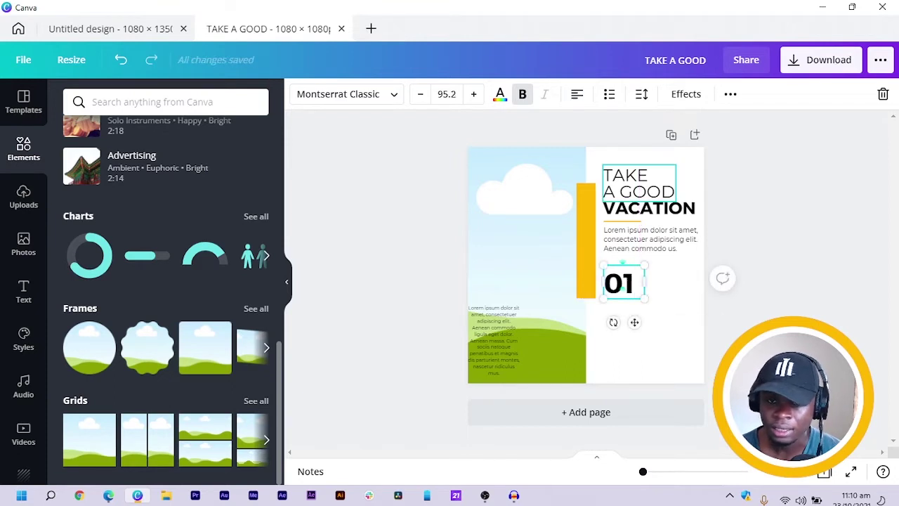
left_click(639, 184)
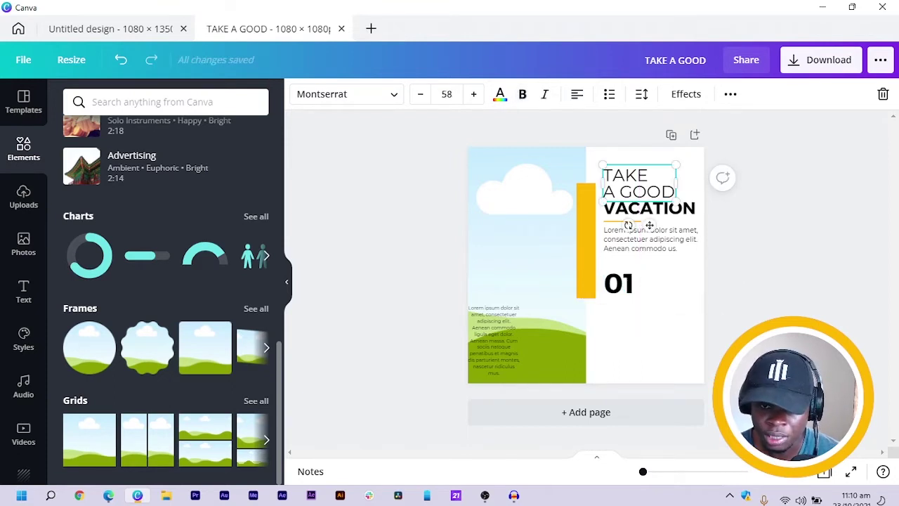
left_click(744, 214)
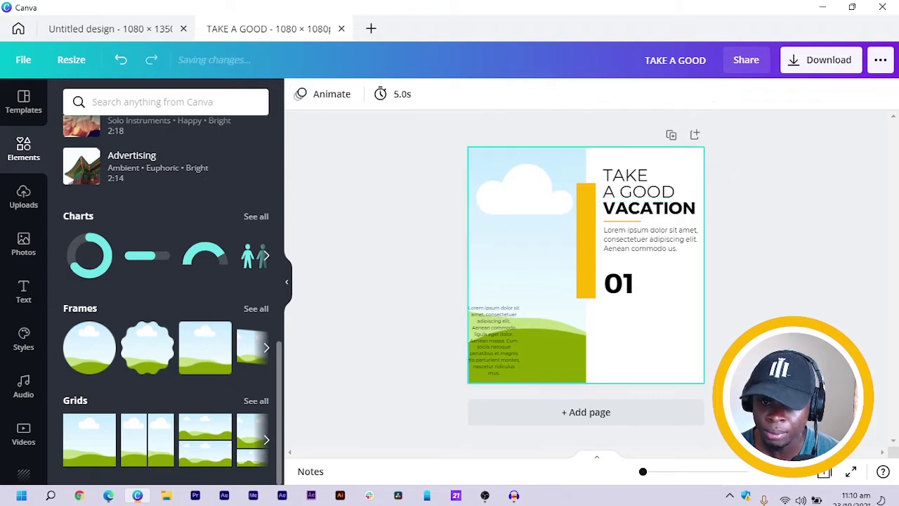
Place another copy of "VACATION" beside "01" and change its text to "LOREM"
left_click(650, 209)
left_click_drag(661, 240, 698, 321)
left_click_drag(687, 289, 687, 283)
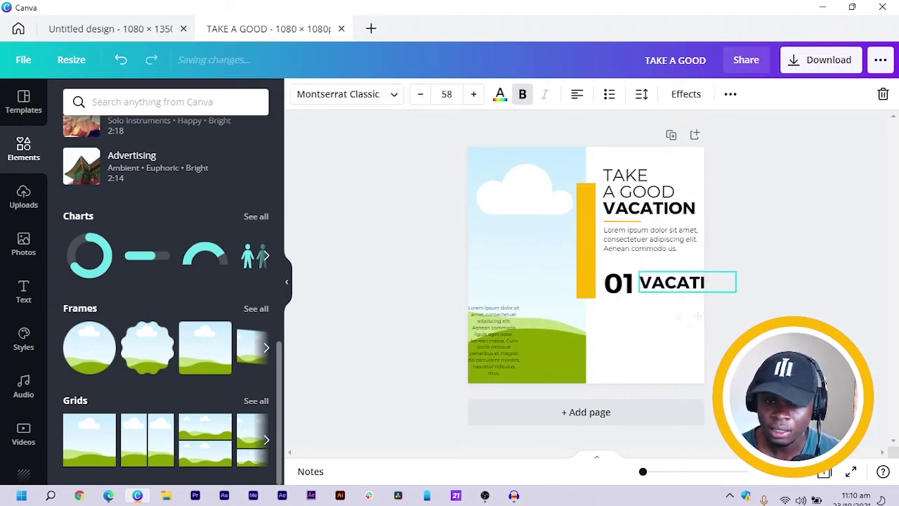
double_click(687, 283)
type("l")
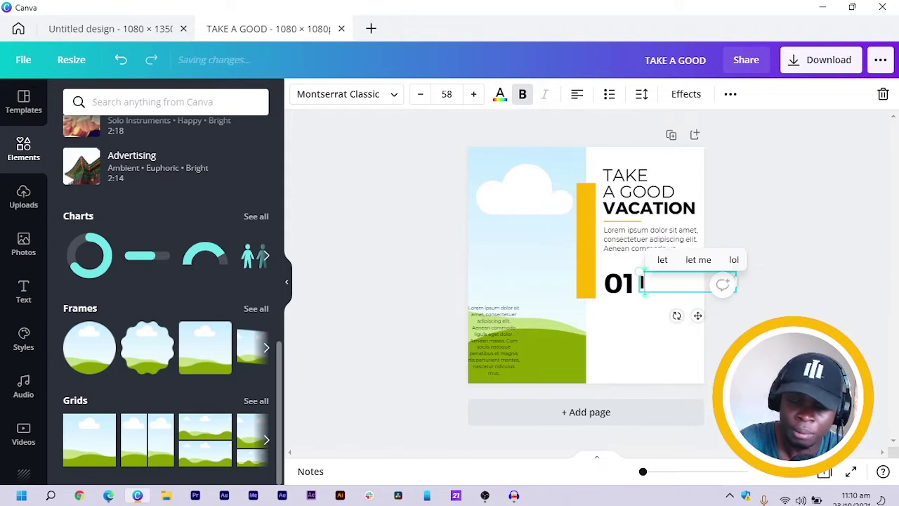
key("BackSpace")
type("L")
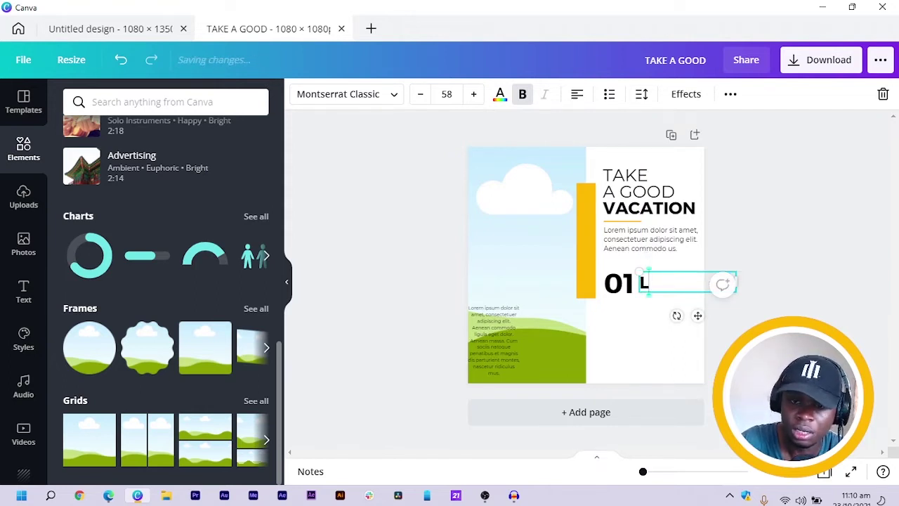
type("OREM")
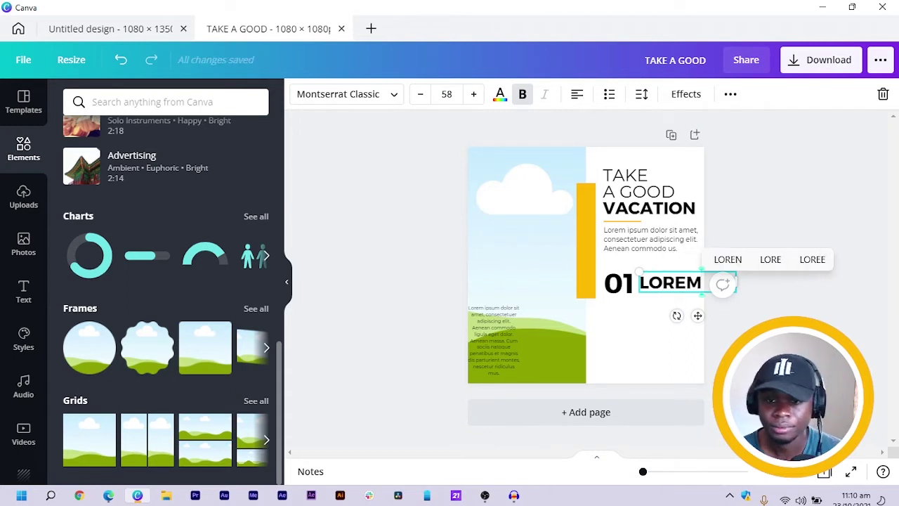
key("ctrl+a")
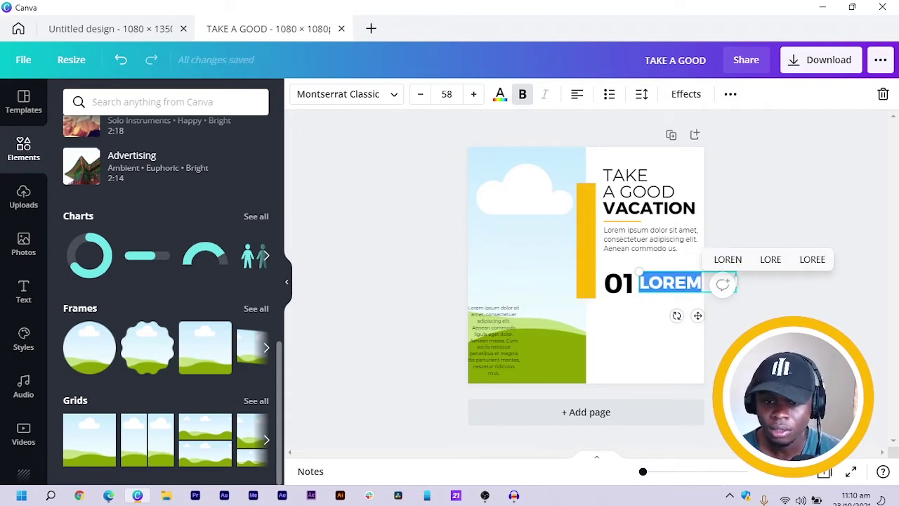
Scale "01" and "LOREM" down together until they match the width of the paragraph above
left_click(619, 284, "shift")
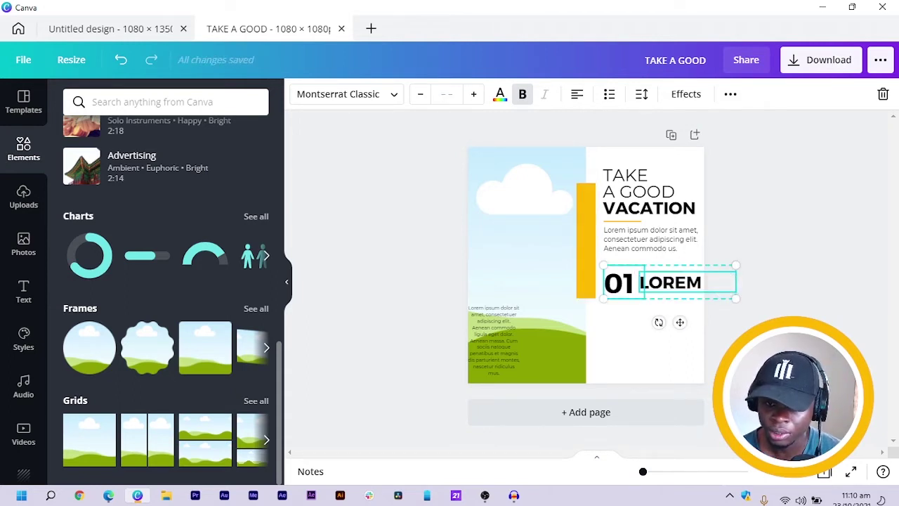
left_click_drag(736, 299, 699, 288)
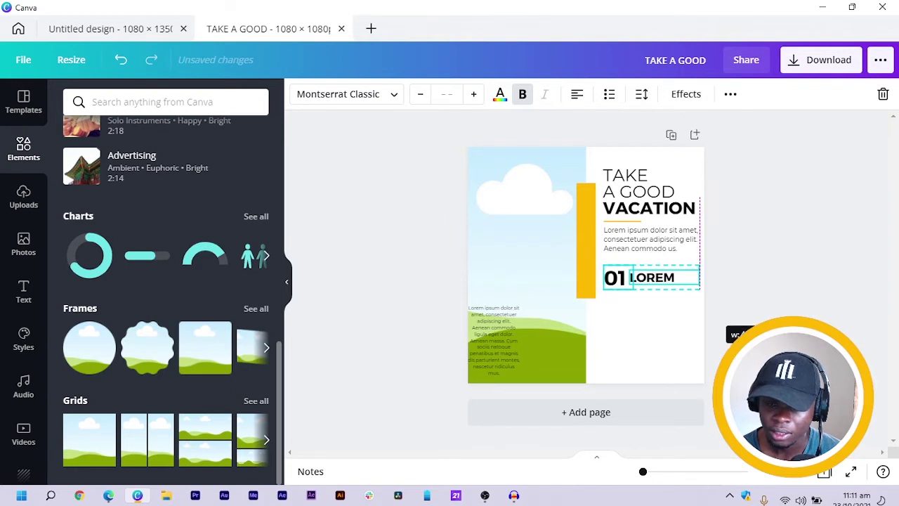
left_click(736, 290)
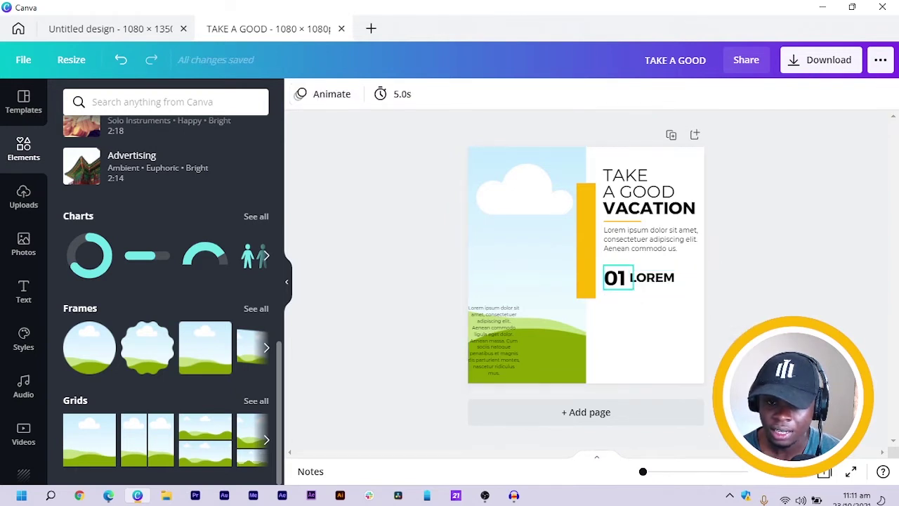
Change the text color of "01" to dark gray
left_click(615, 278)
left_click(500, 94)
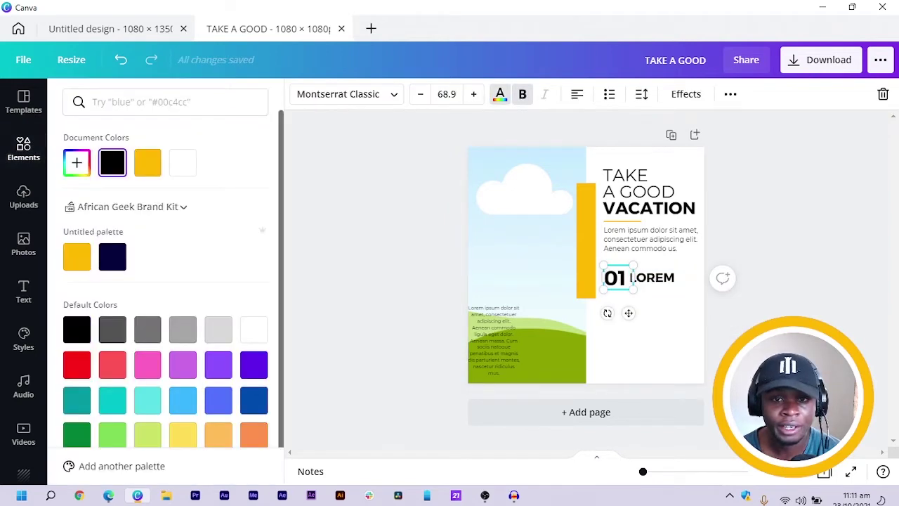
left_click(113, 329)
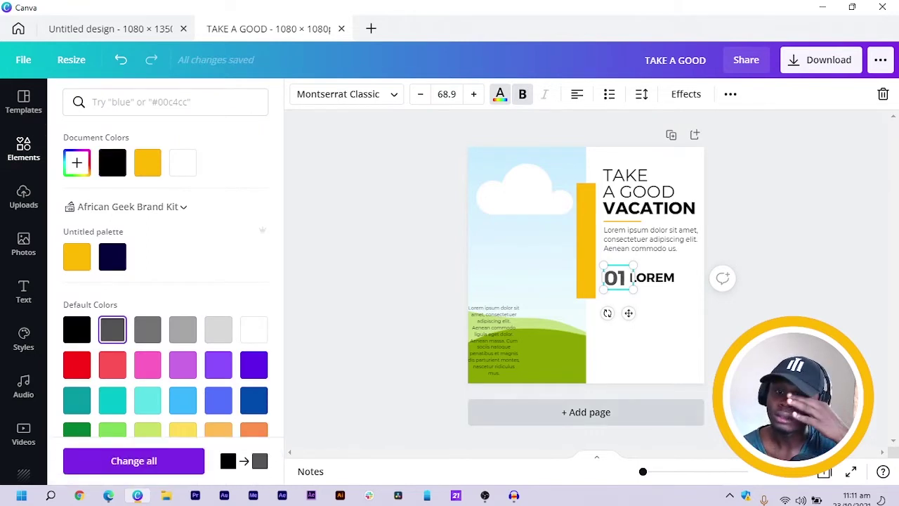
left_click(500, 94)
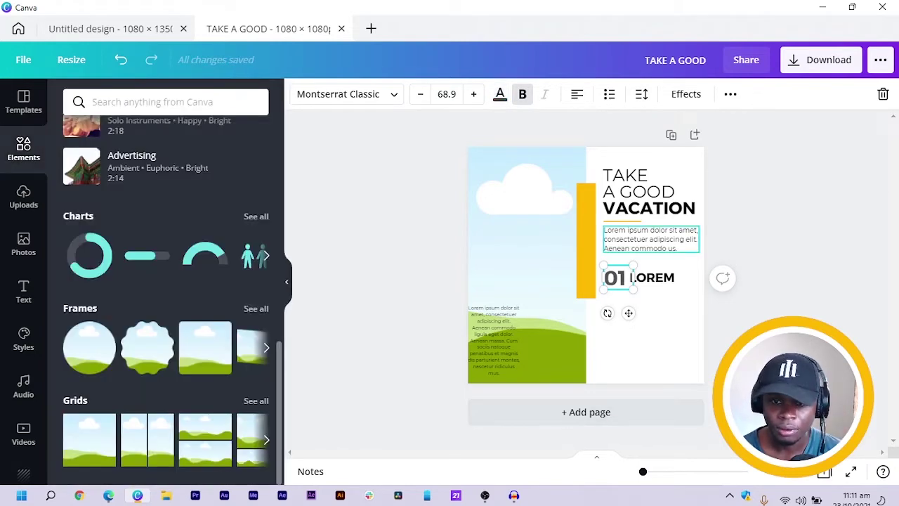
Duplicate the three-line paragraph and place the copy below "01 LOREM", aligned with the left edge of the text
left_click(651, 240)
key("ctrl+d")
left_click_drag(650, 239, 645, 301)
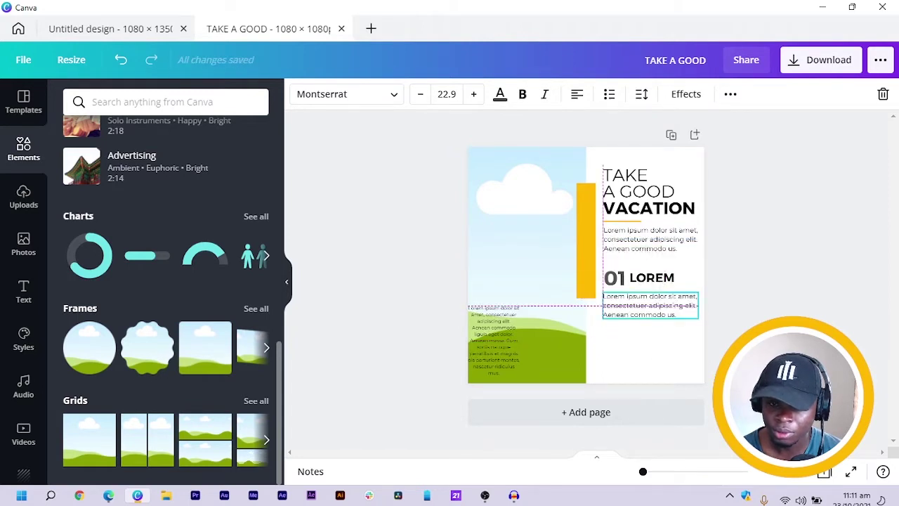
Nudge "LOREM" down slightly beside "01"
left_click(651, 278)
key("Down")
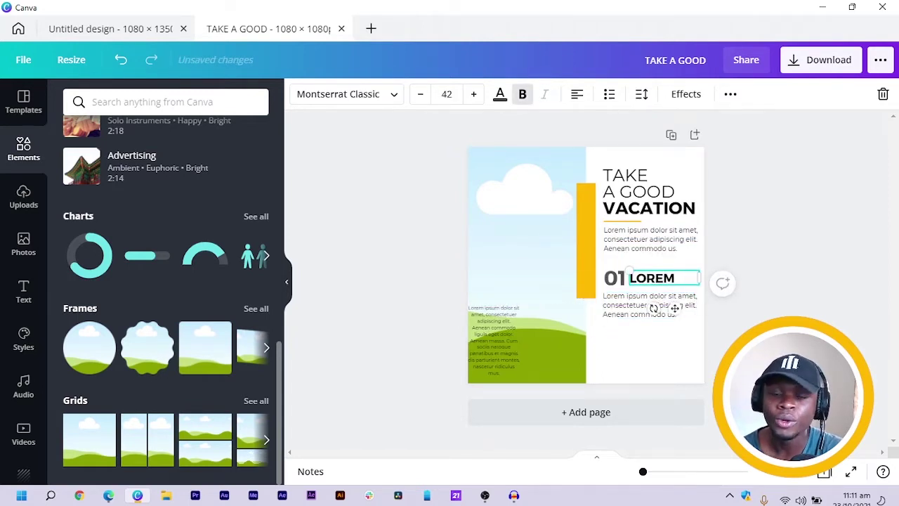
left_click(761, 298)
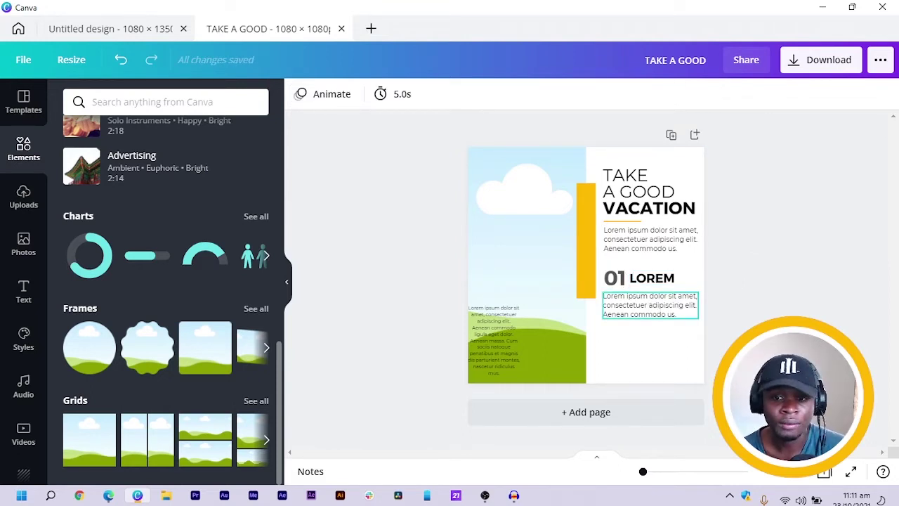
Narrow the lower paragraph's box to about 282 px and move it directly under "LOREM"
left_click(603, 309)
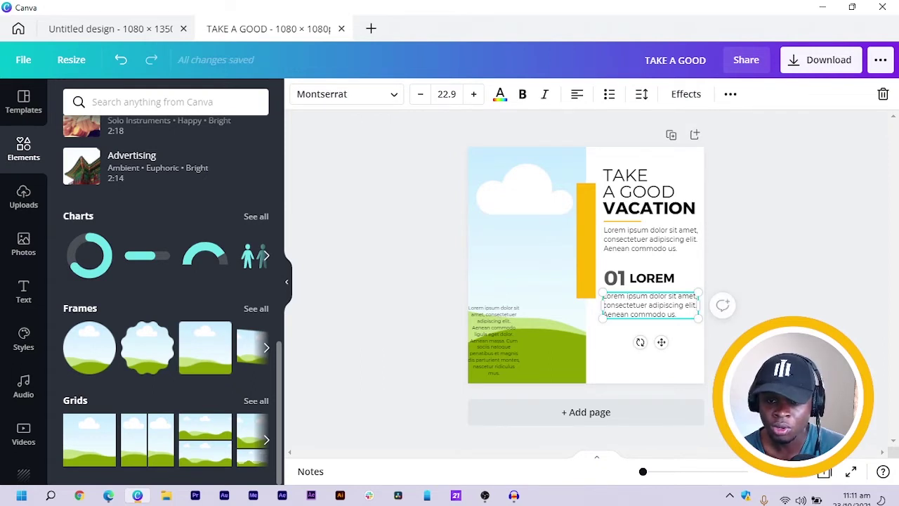
left_click_drag(698, 307, 664, 307)
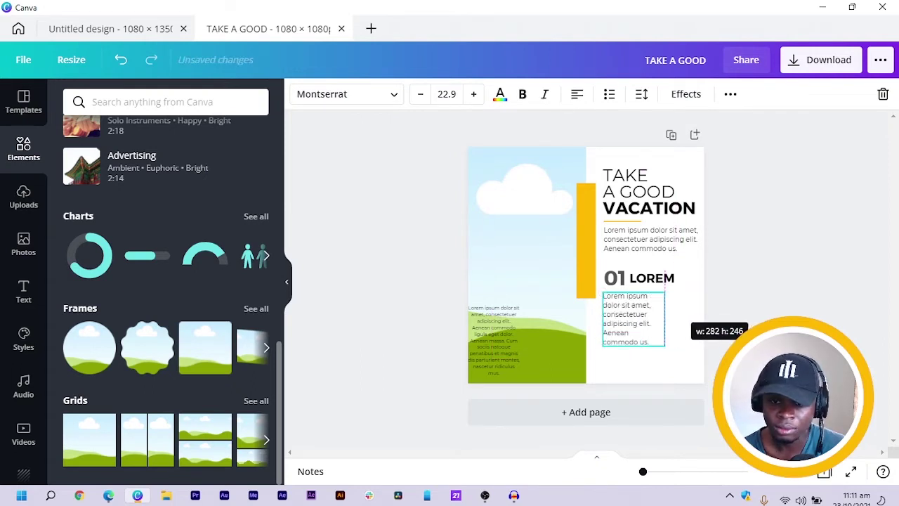
left_click_drag(632, 369, 663, 366)
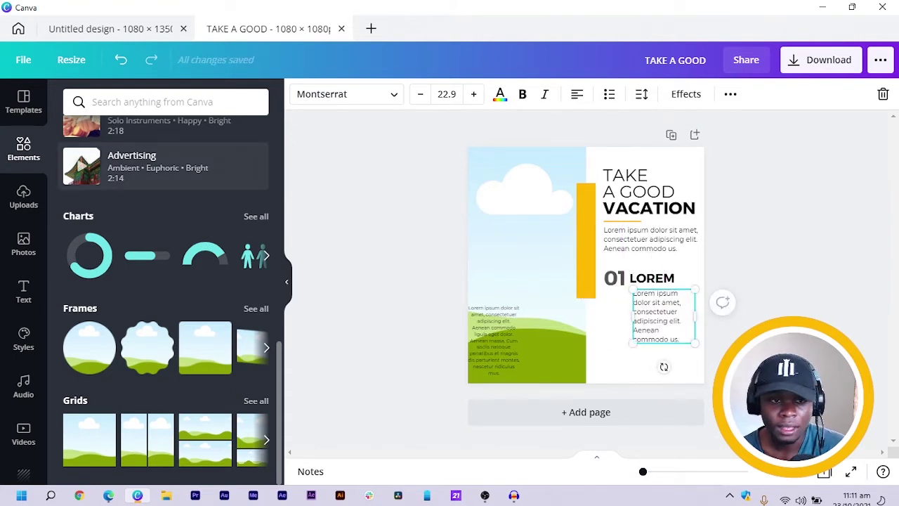
Search the elements for "FLIGHT" and add the outlined airplane icon to the page
left_click(140, 101)
type("FLIGHT")
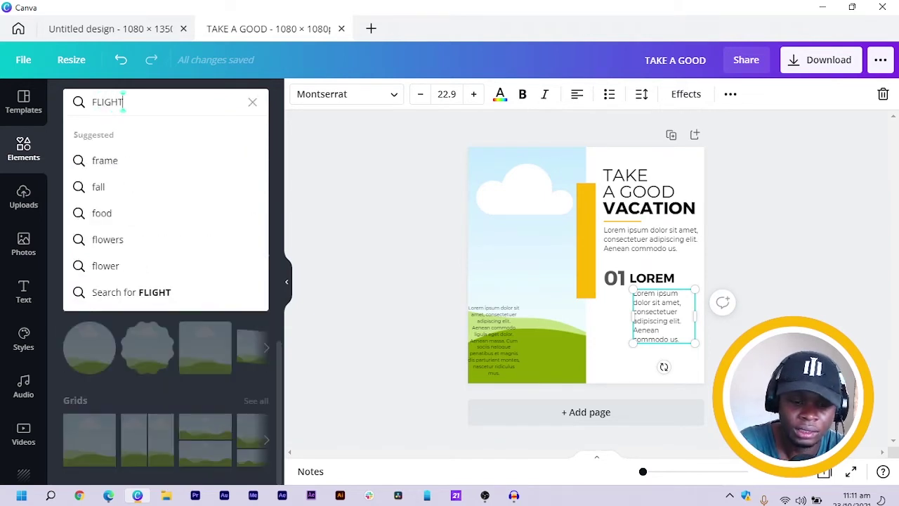
key("Return")
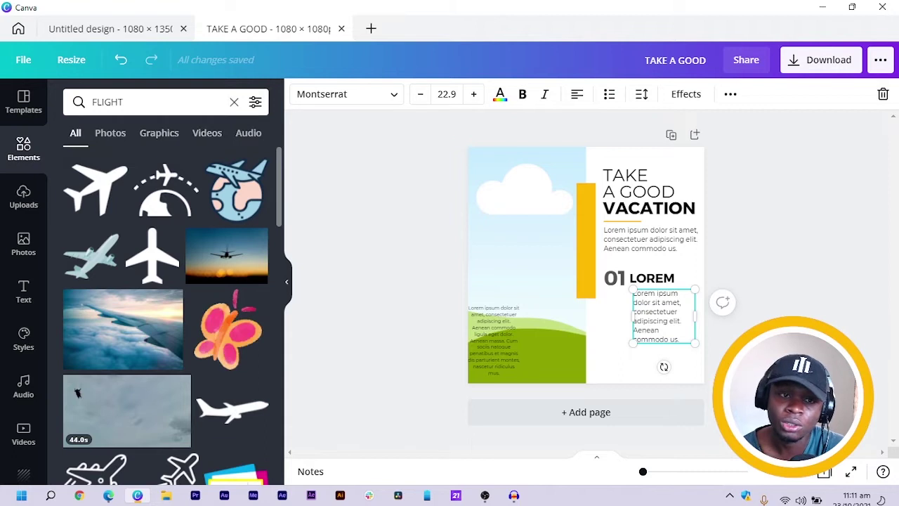
scroll(165, 316, "down", 3)
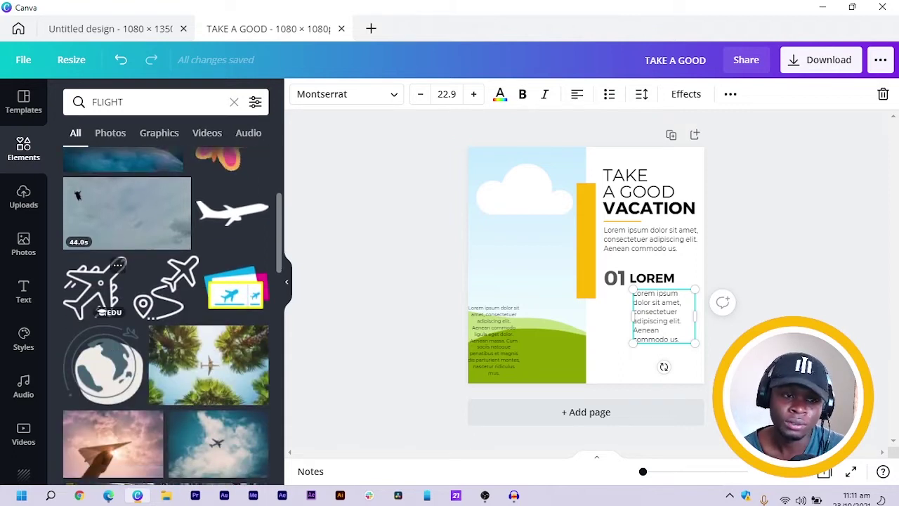
left_click(101, 311)
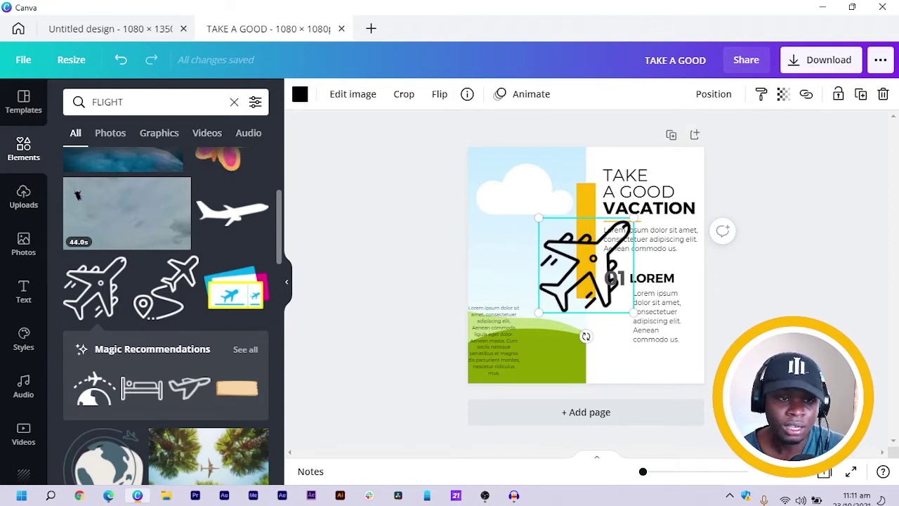
Search the elements for "CIRCLE" and add the thin circle outline around the airplane icon
left_click(234, 102)
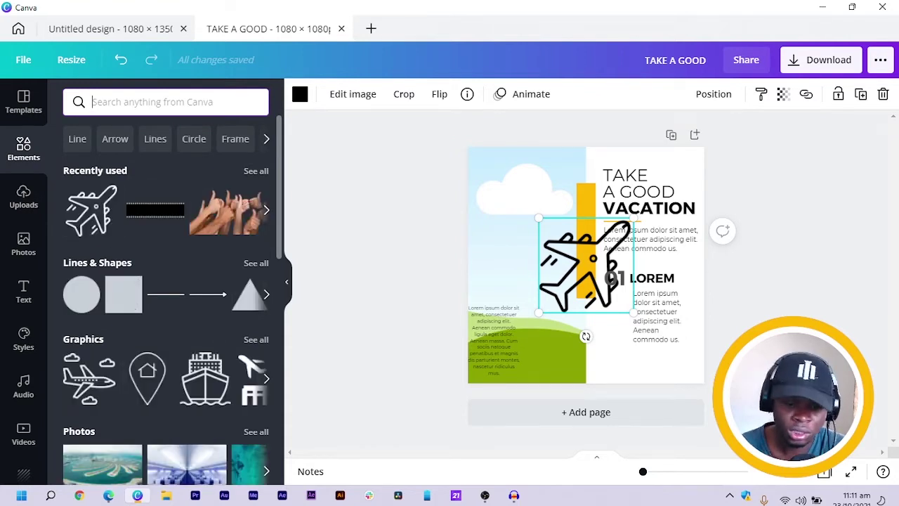
type("CIRCLE")
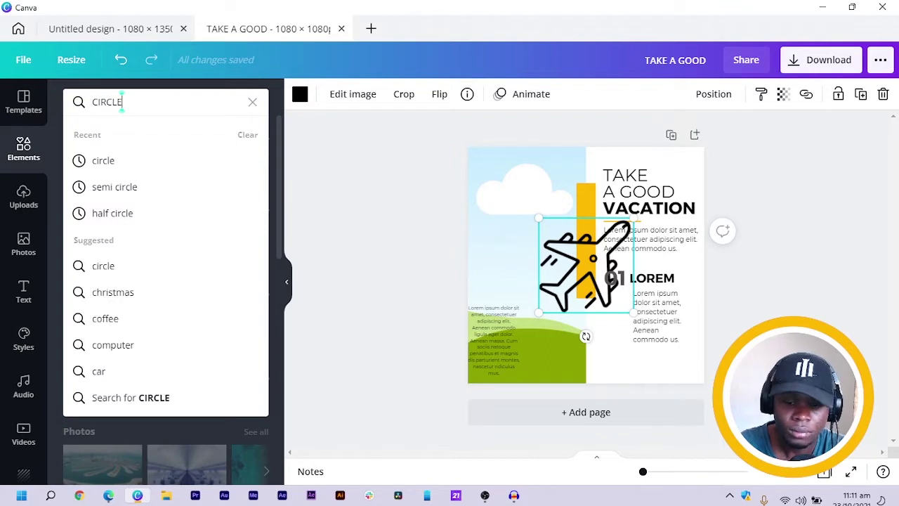
key("Return")
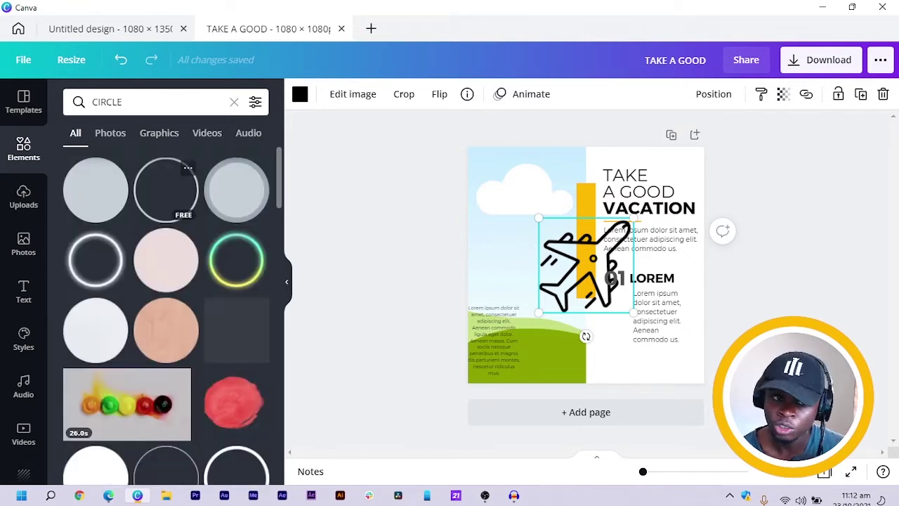
left_click(166, 189)
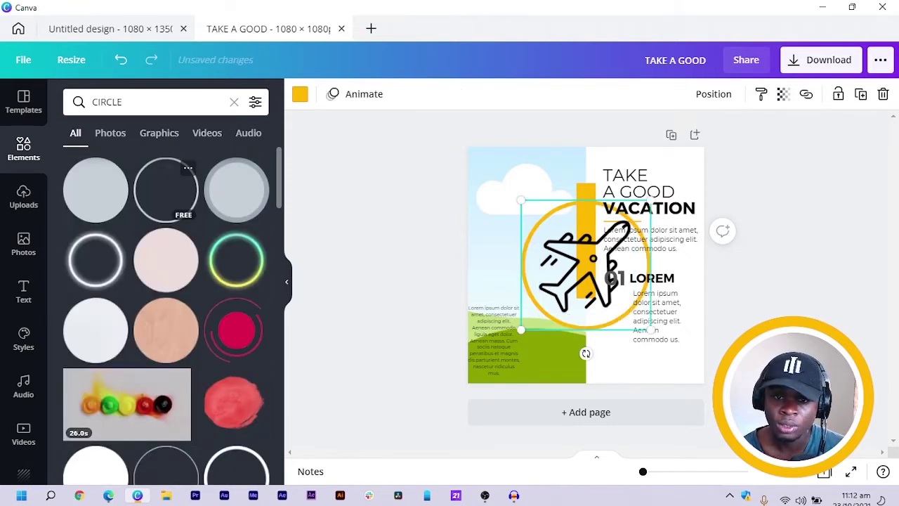
key("Escape")
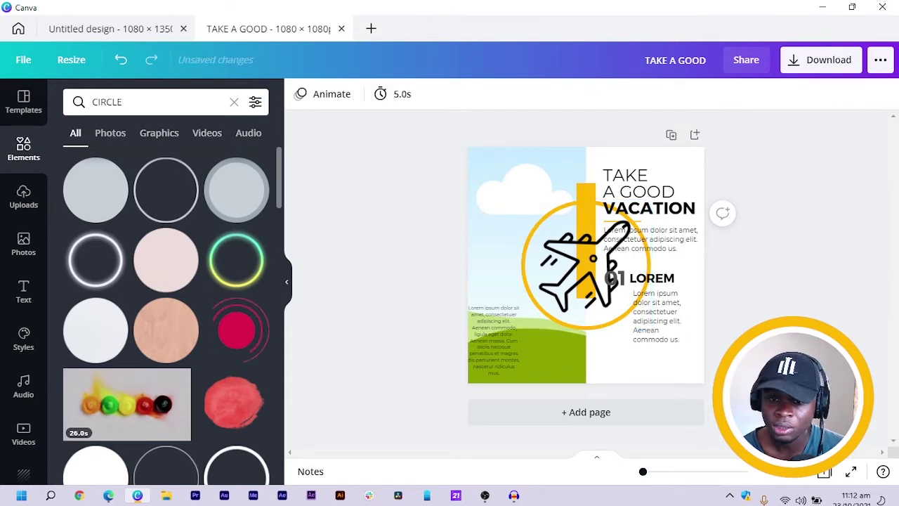
Centre the circle around the airplane and shrink both together into a small icon directly beneath "01"
left_click_drag(585, 265, 563, 278)
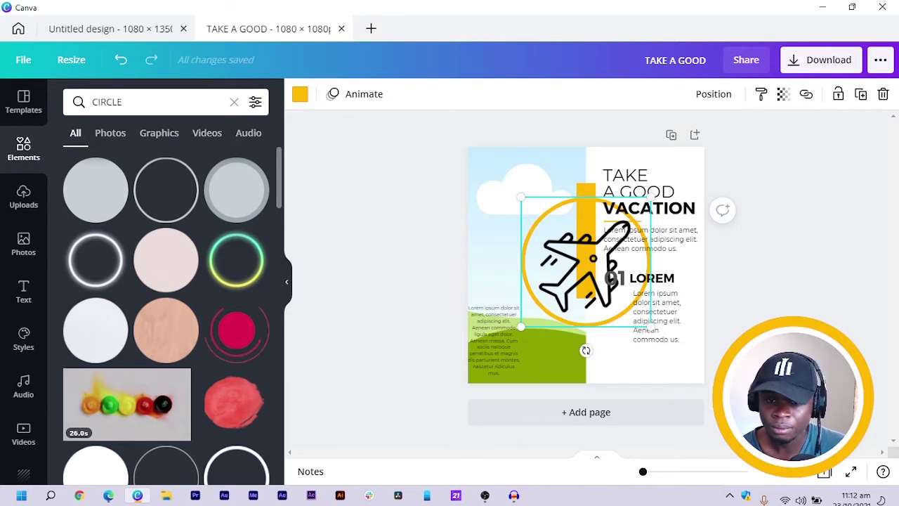
left_click_drag(611, 364, 591, 299)
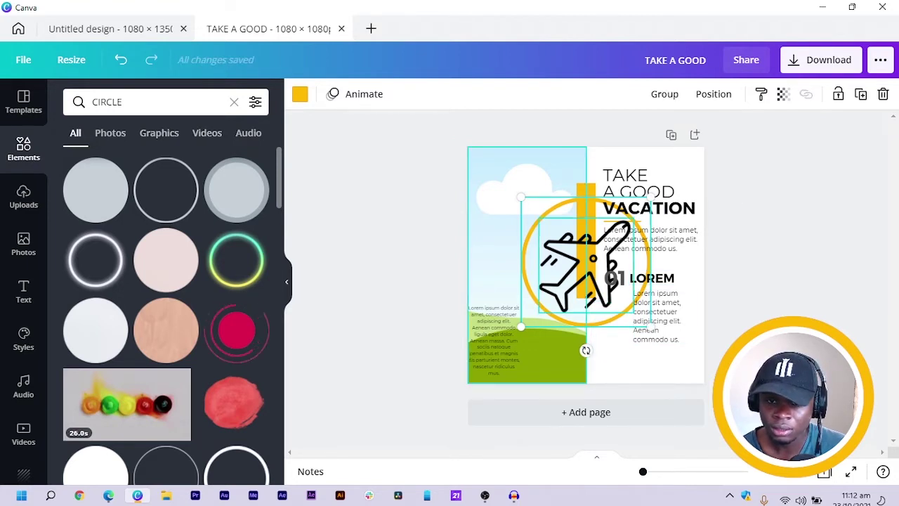
left_click_drag(520, 197, 629, 314)
key("Down")
key("Down")
key("Down")
key("Down")
key("Down")
key("Down")
key("Down")
key("Down")
key("Down")
key("Down")
key("Down")
key("Down")
key("Down")
key("Down")
key("Down")
key("Down")
key("Down")
key("Down")
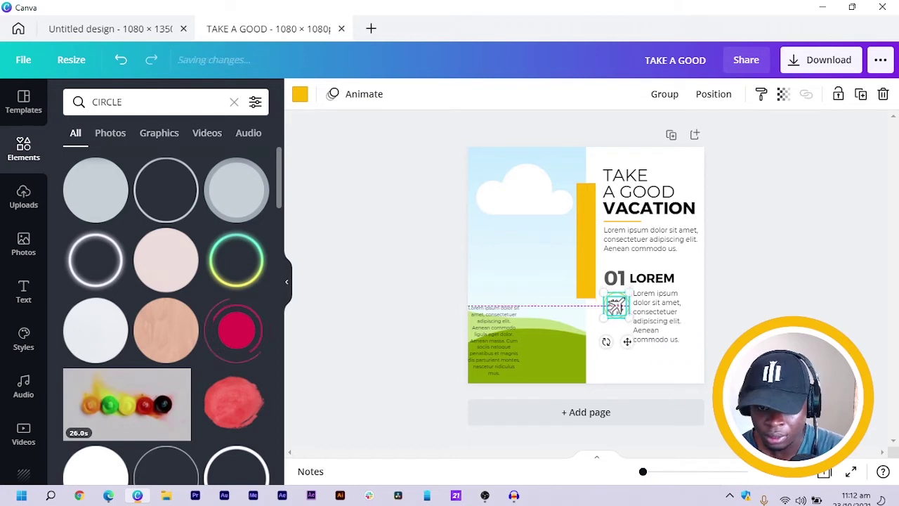
key("Escape")
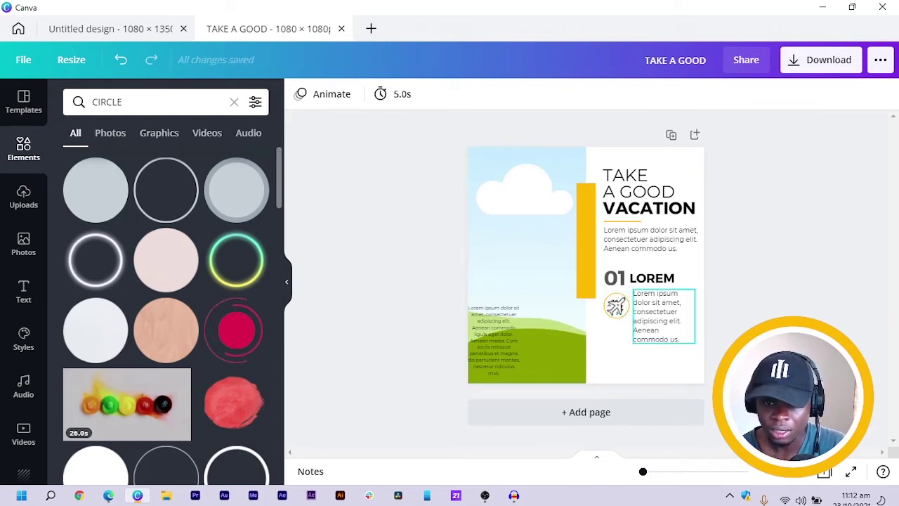
Delete "adipiscing elit. Aenean commodo us." from the paragraph under "LOREM"
left_click(678, 339)
left_click(679, 340)
left_click_drag(679, 339, 653, 321)
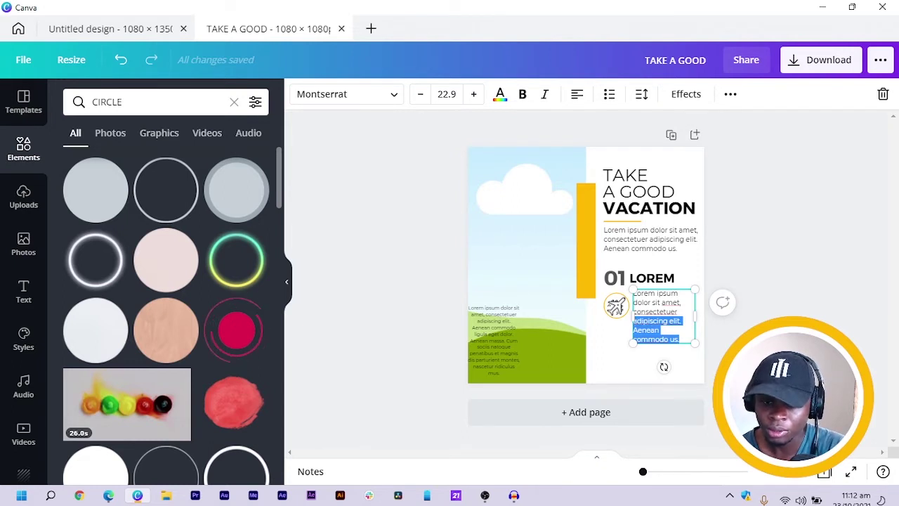
key("BackSpace")
key("Escape")
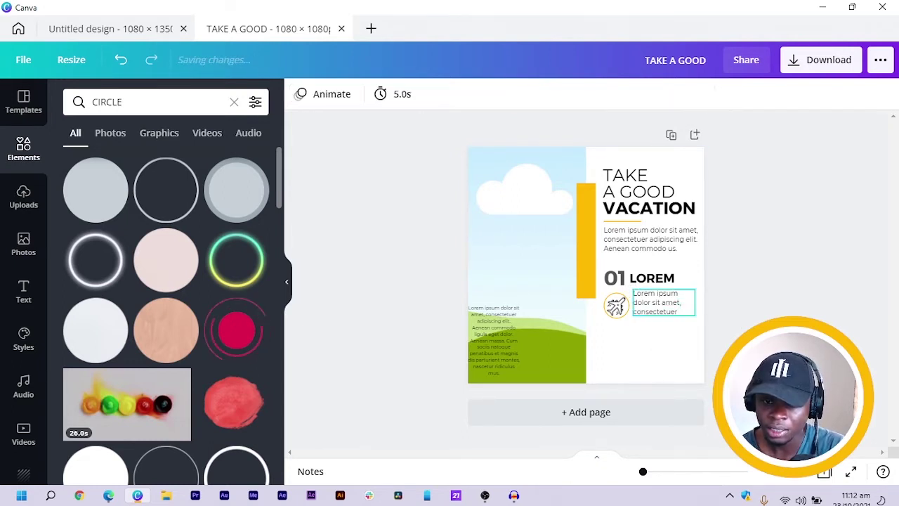
Nudge the shortened paragraph down until it lines up vertically with the circled airplane icon
left_click(664, 303)
key("Down")
key("Down")
key("Down")
key("Down")
key("Down")
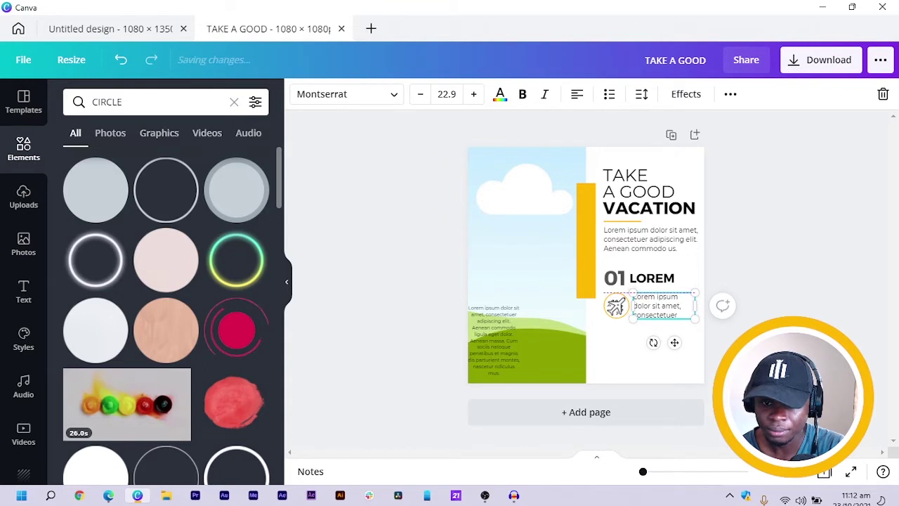
key("Up")
key("Up")
key("Up")
key("Escape")
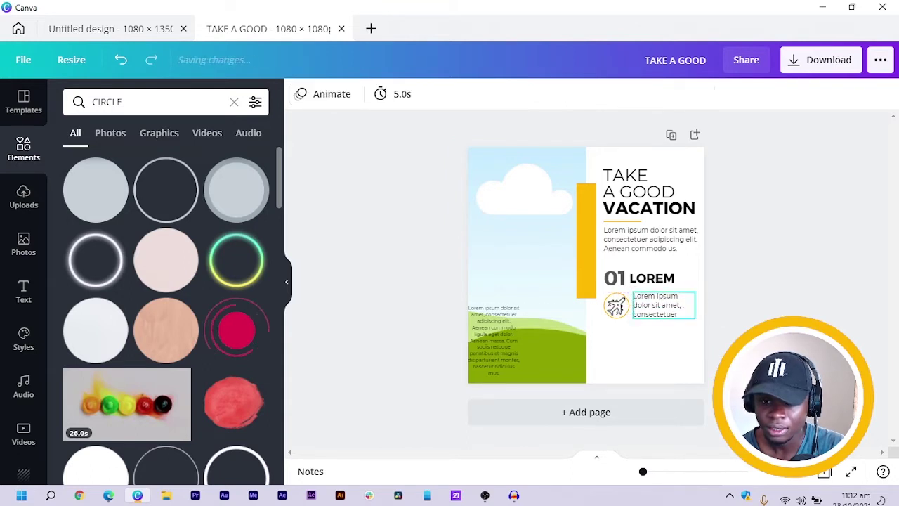
Nudge the circled airplane icon and its paragraph up together, closer to the "01 LOREM" line
left_click_drag(622, 335, 659, 305)
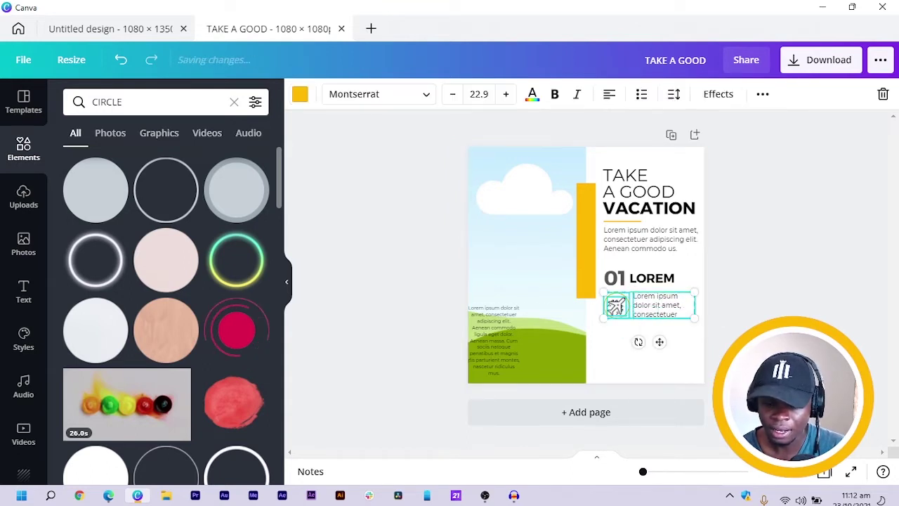
key("Up")
key("Up")
key("Up")
key("Up")
key("Up")
key("Up")
key("Up")
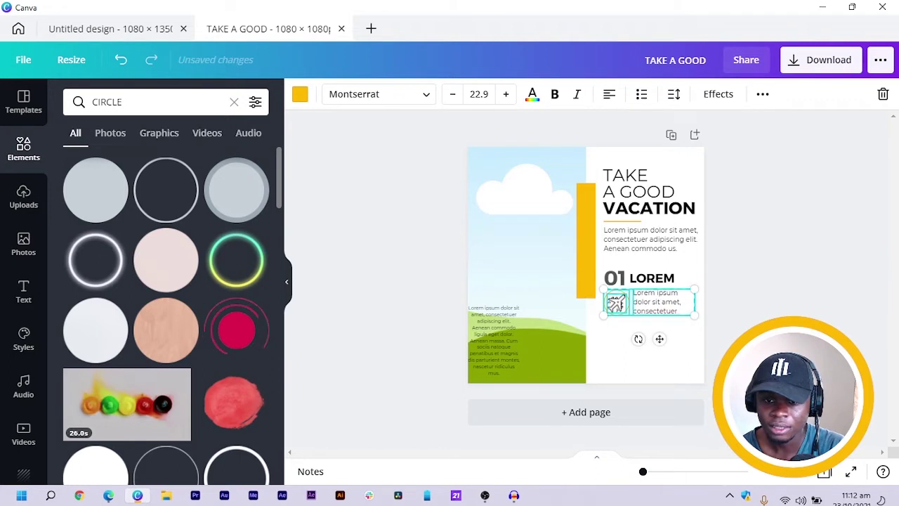
key("Escape")
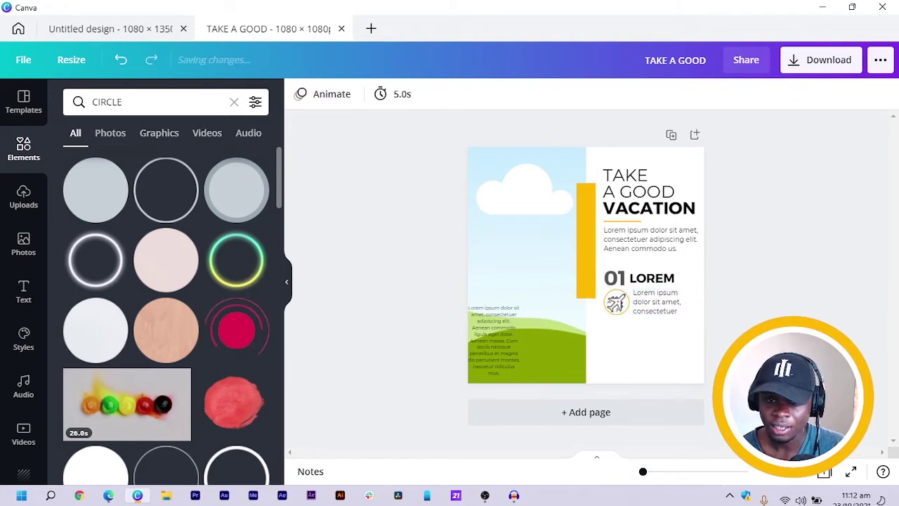
Duplicate the whole "01 LOREM" section directly below the original and change the copy's number to "02"
left_click_drag(757, 273, 616, 363)
key("ctrl+d")
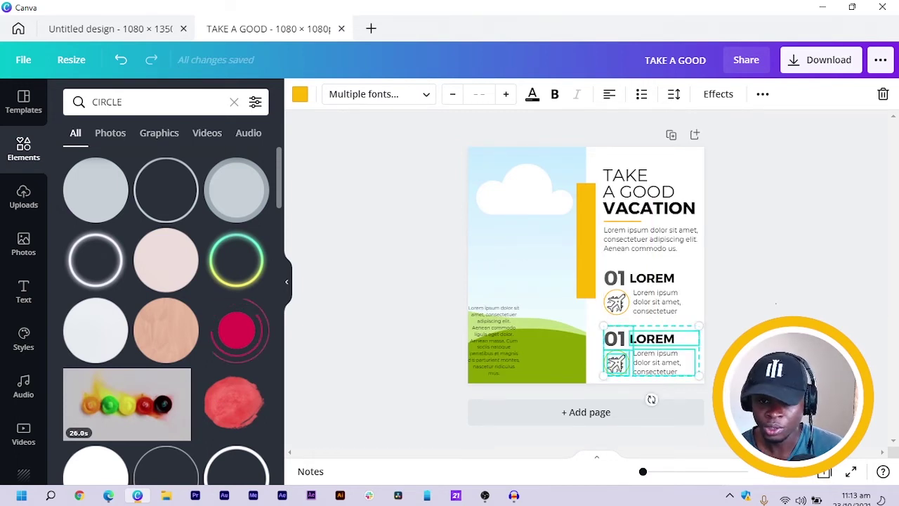
left_click(428, 330)
left_click(616, 338)
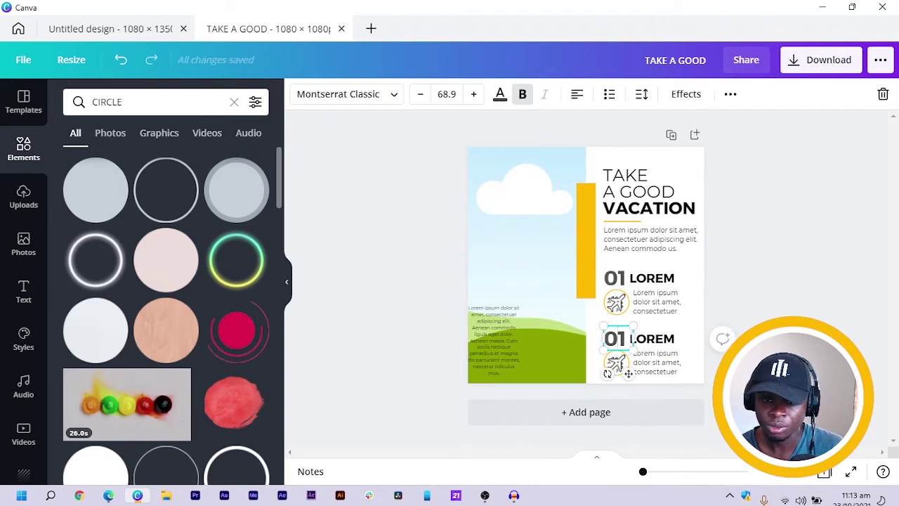
key("BackSpace")
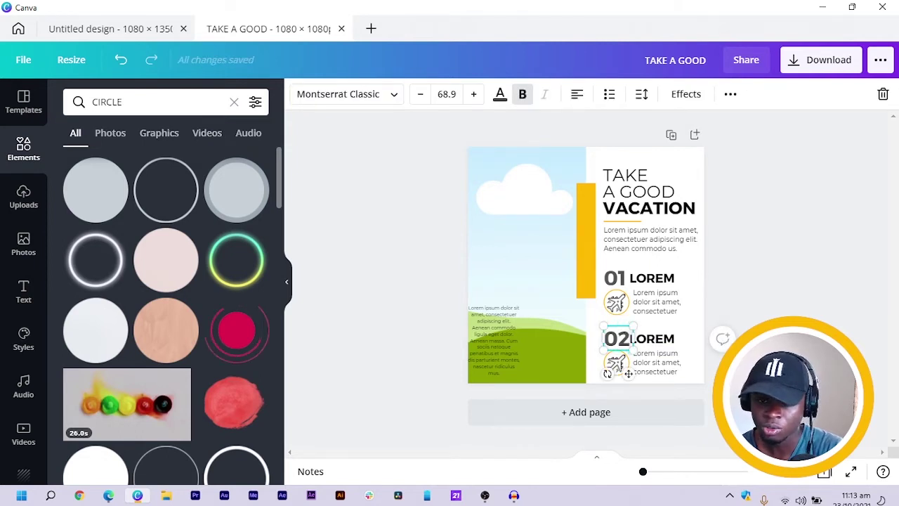
left_click(744, 295)
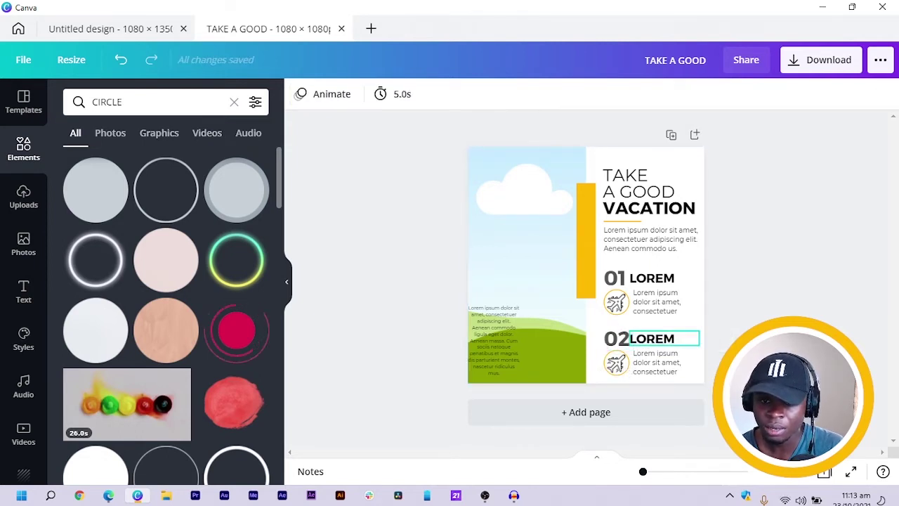
Nudge the "LOREM" beside "02" to the right, in line with the left edge of its paragraph
left_click(651, 339)
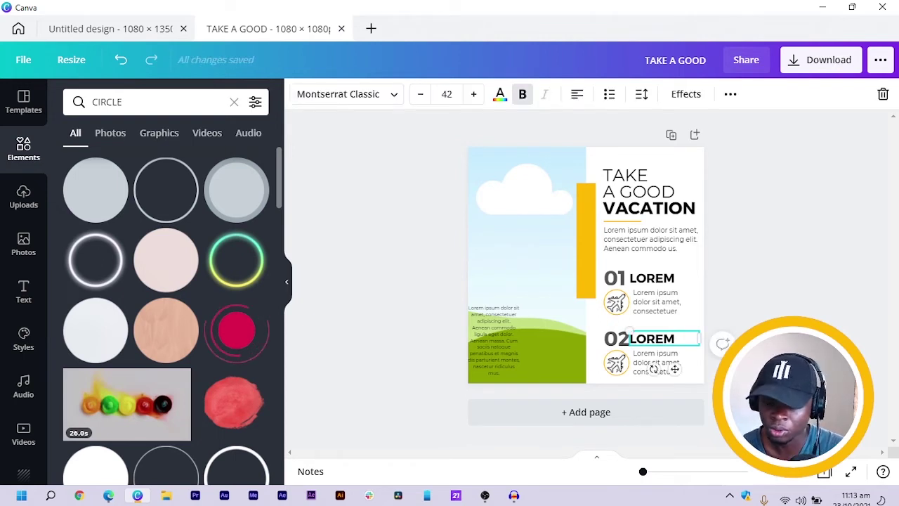
key("Right")
key("Right")
key("Right")
key("Right")
key("Right")
key("Right")
key("Right")
key("Right")
key("Right")
key("Right")
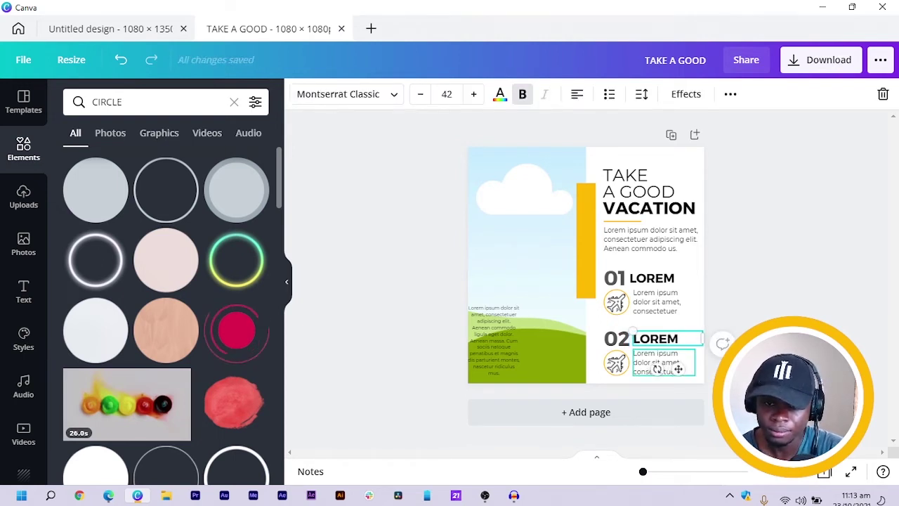
Nudge the "LOREM" beside "01" right to line up with its paragraph, and fine-tune the position of the paragraph under "02"
left_click(652, 278)
key("Right")
key("Right")
key("Right")
key("Right")
key("Right")
key("Right")
key("Right")
key("Right")
key("Right")
key("Right")
key("Right")
key("Right")
key("Right")
key("Right")
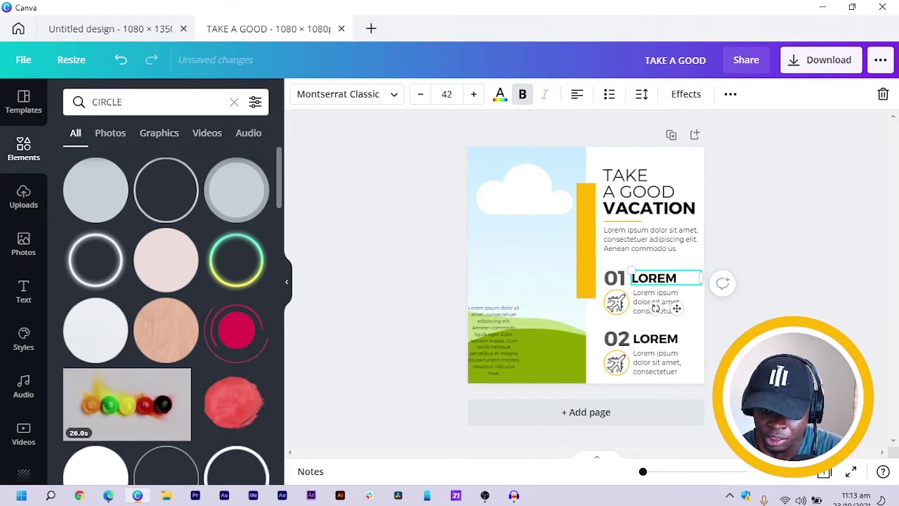
left_click_drag(678, 308, 678, 308)
left_click(657, 362)
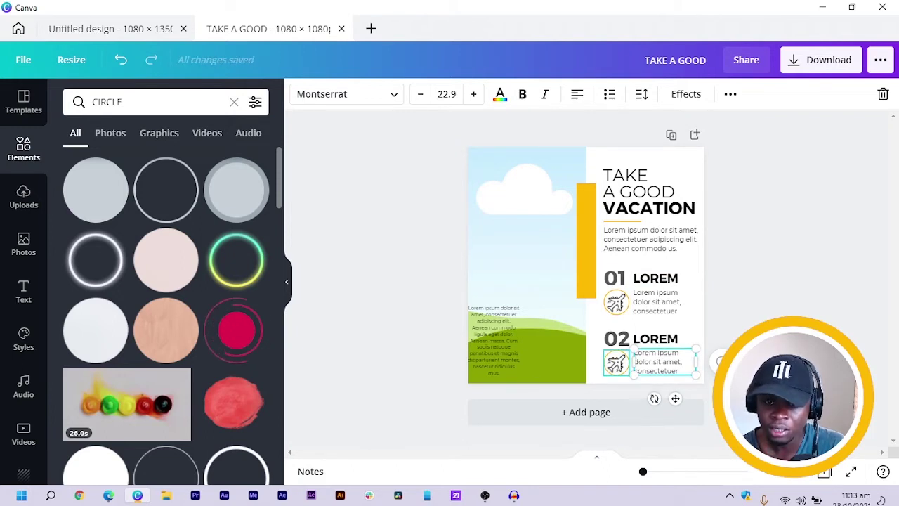
Replace the airplane in the "02" circle with a small solid location pin, found by searching the elements for "LOCATION"
left_click(616, 362)
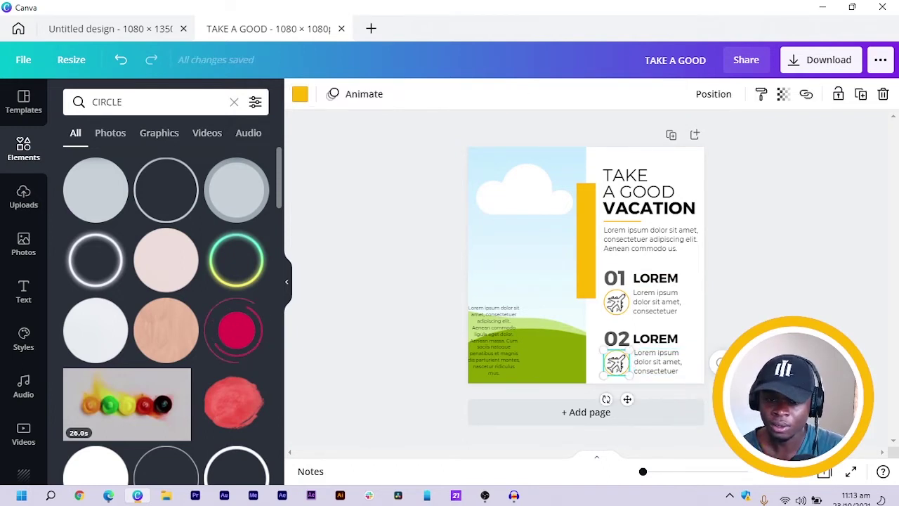
key("Delete")
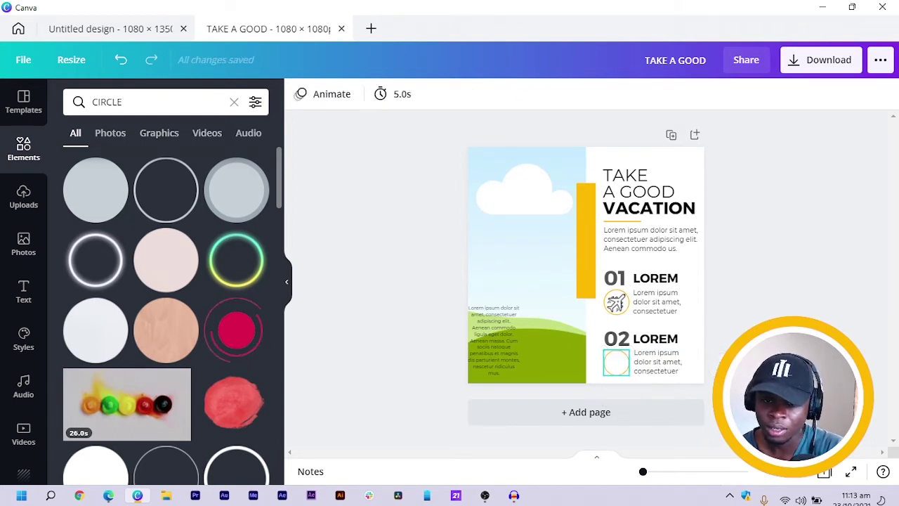
left_click(122, 102)
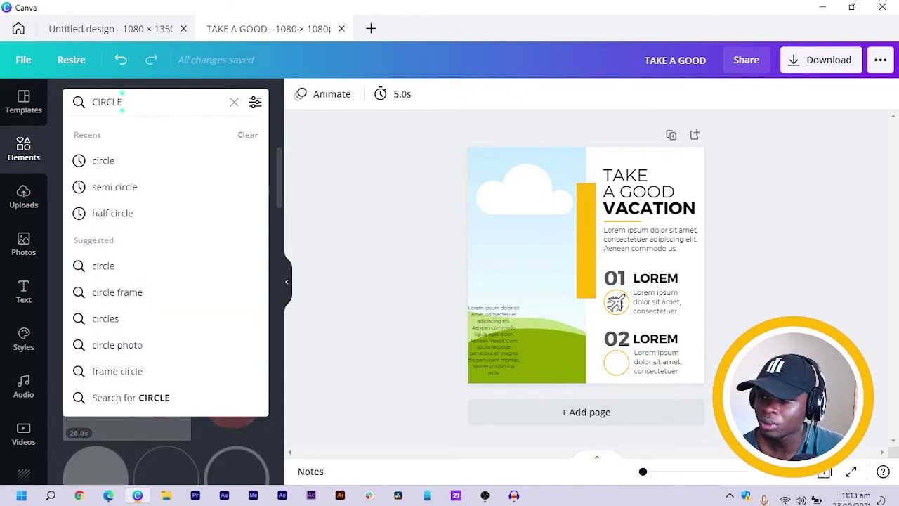
double_click(122, 102)
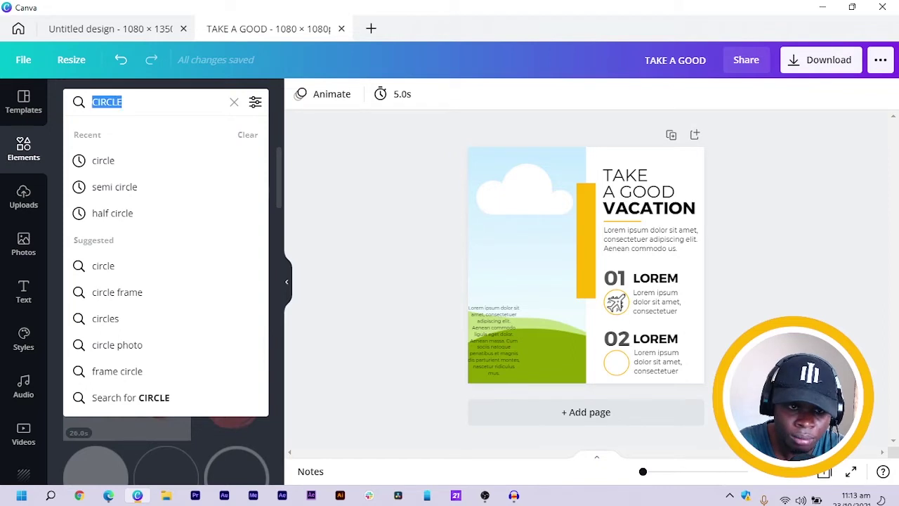
type("LOCATION")
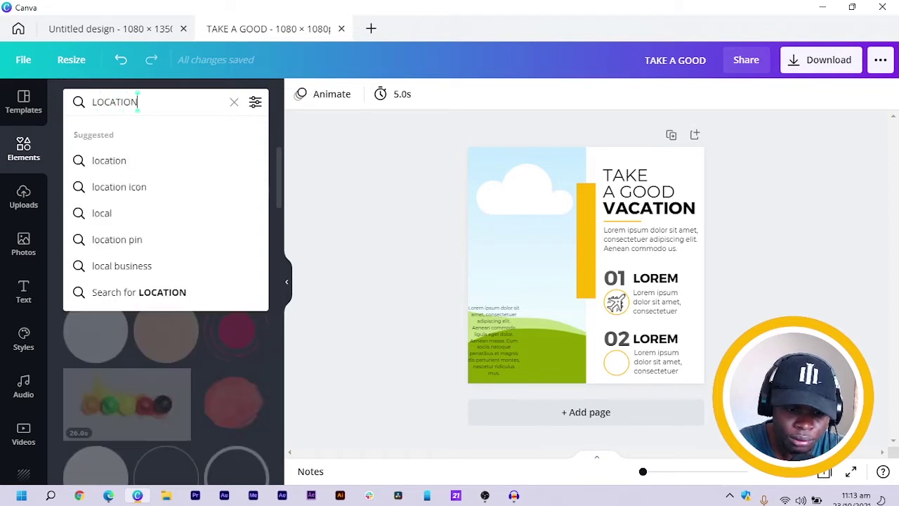
key("Return")
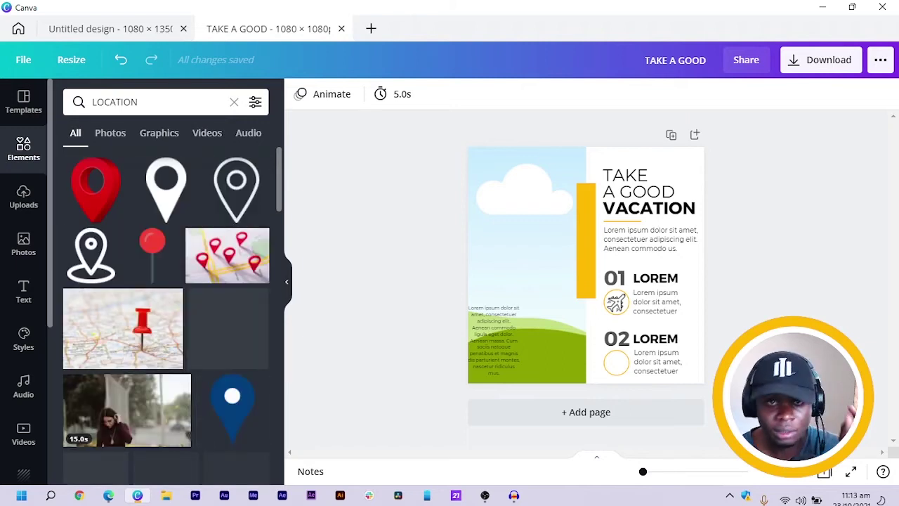
left_click(165, 188)
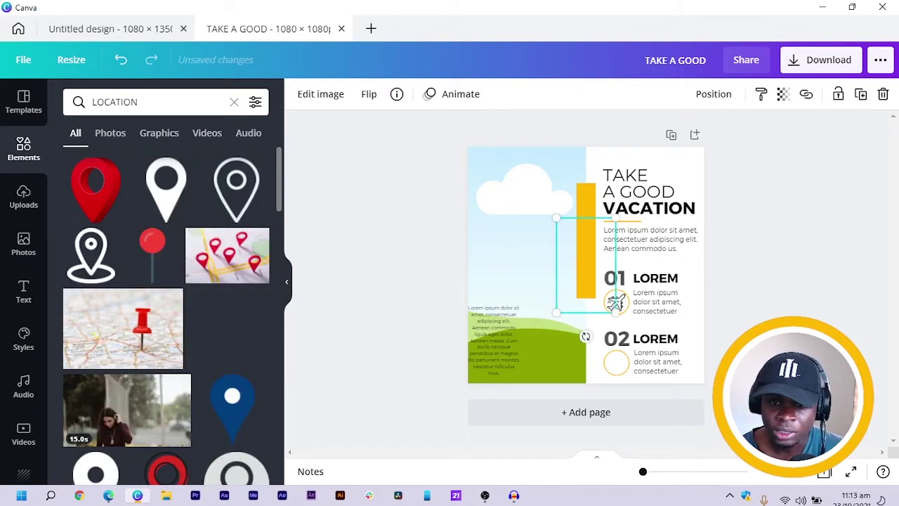
left_click_drag(556, 217, 616, 362)
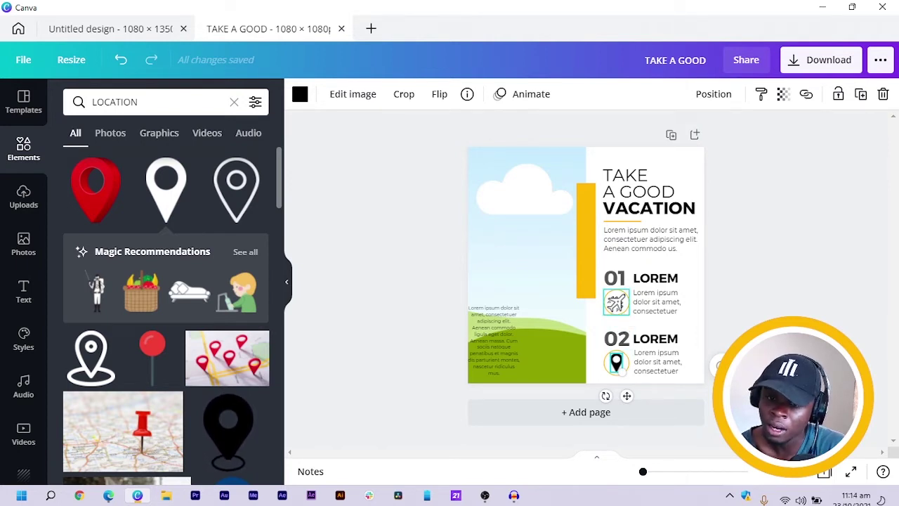
Recolour the airplane icon and the location pin with the dark gray document colour
left_click(616, 302)
left_click(616, 304)
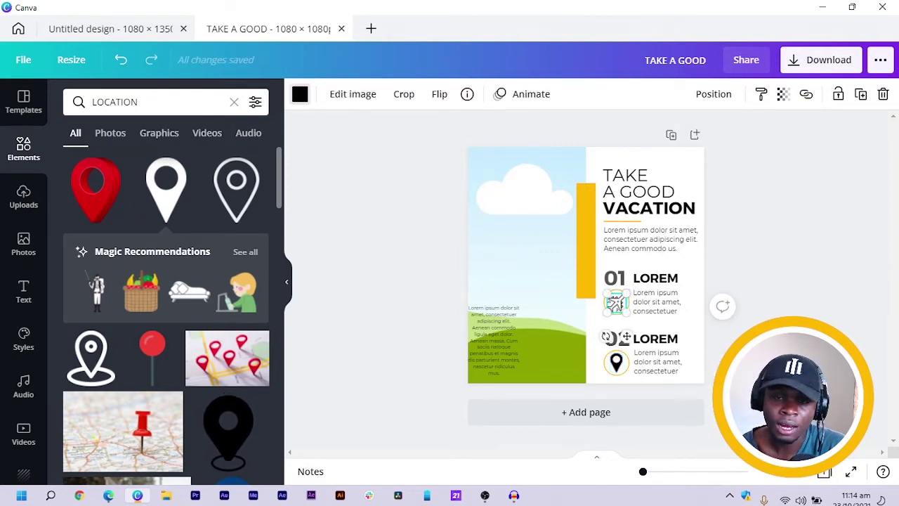
left_click(300, 94)
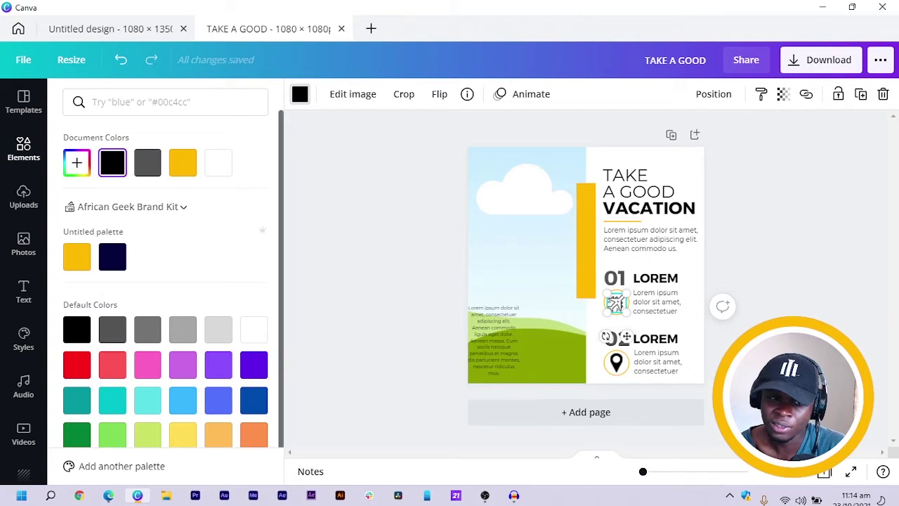
left_click(148, 163)
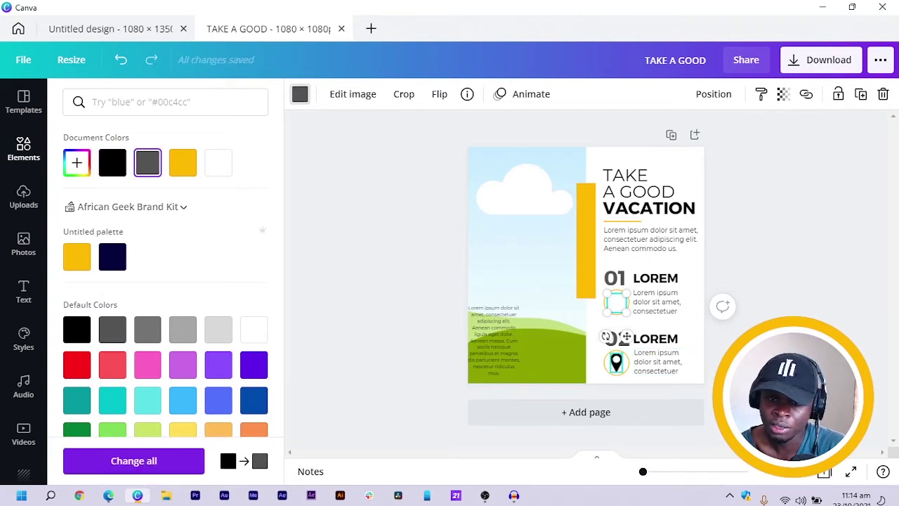
left_click(616, 362)
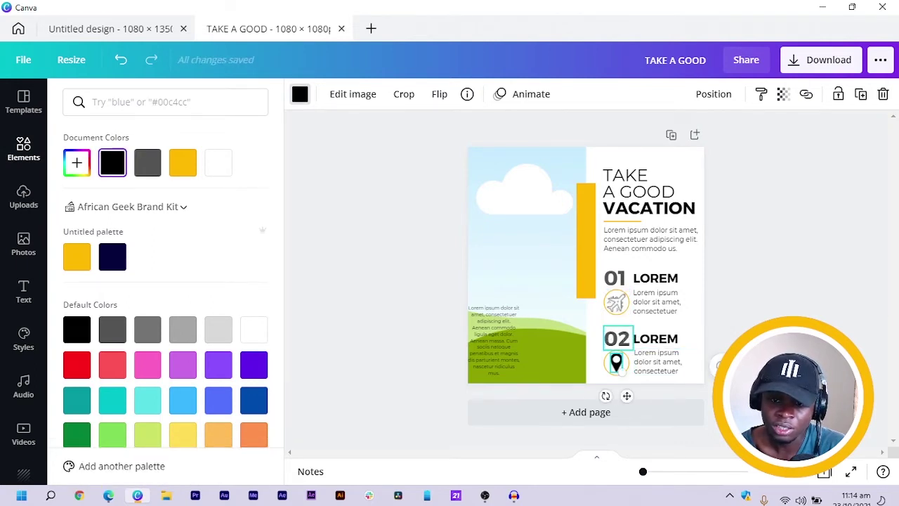
left_click(147, 166)
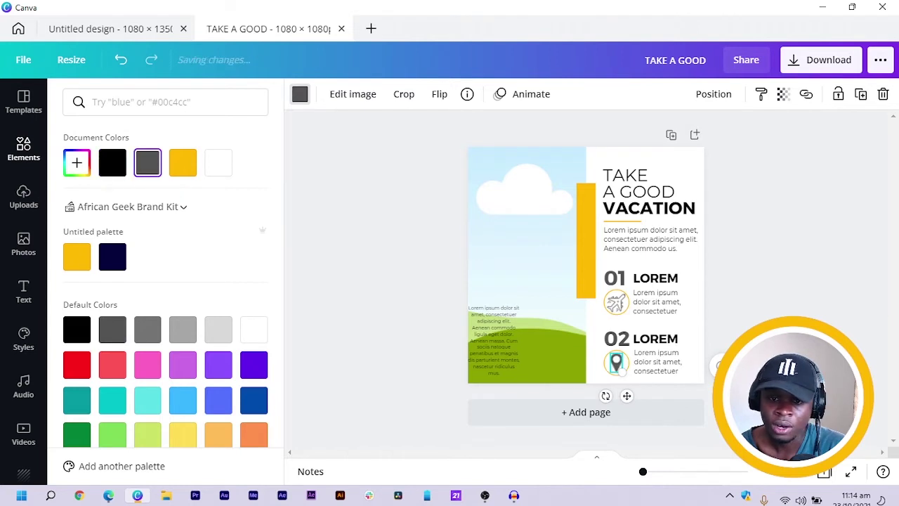
left_click(616, 362)
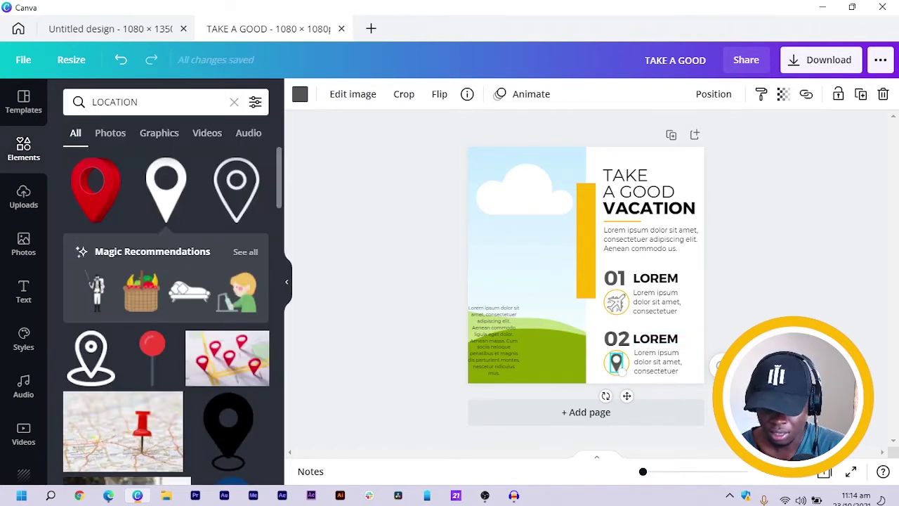
Move the "01" and "02" sections up together slightly, closer to the paragraph above them
left_click_drag(741, 270, 619, 369)
key("shift+Up")
key("shift+Up")
key("shift+Up")
key("shift+Down")
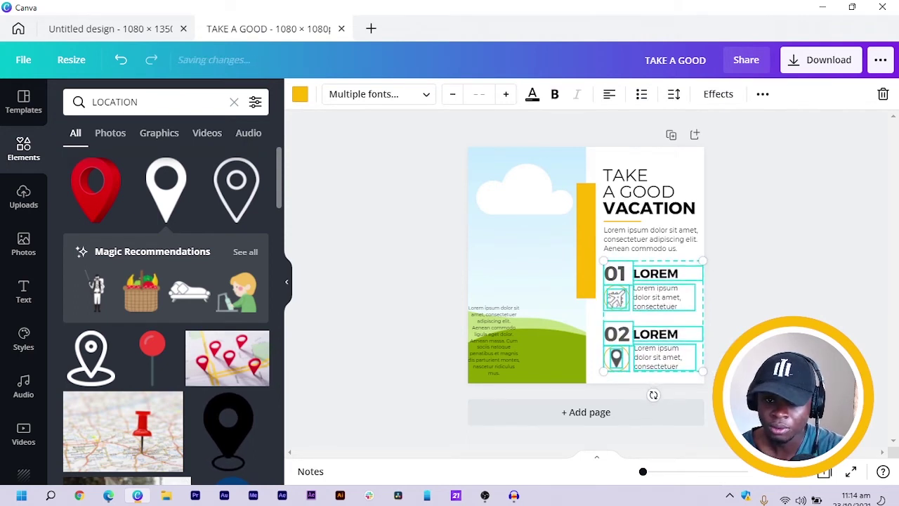
left_click(743, 270)
Place a longer copy of the headline's yellow line between the "01" and "02" sections and recolour it with the dark gray document colour
left_click(622, 221)
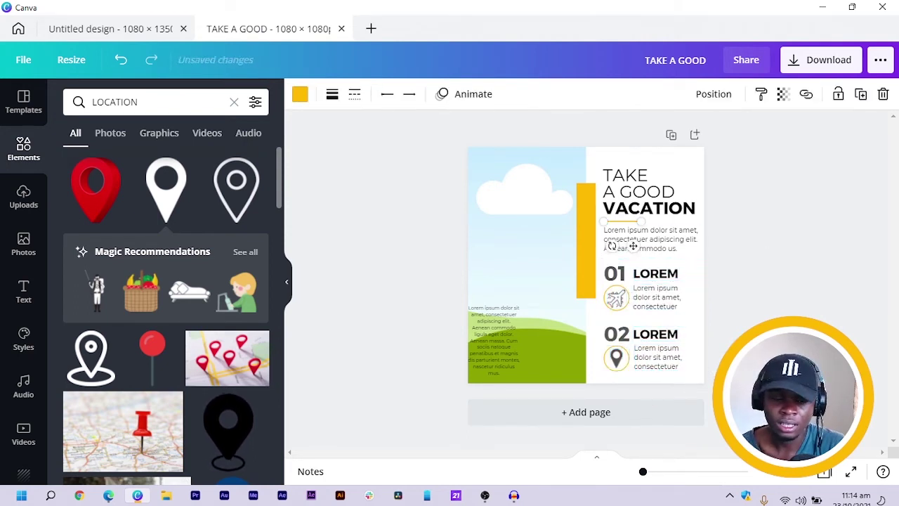
left_click_drag(633, 245, 690, 319)
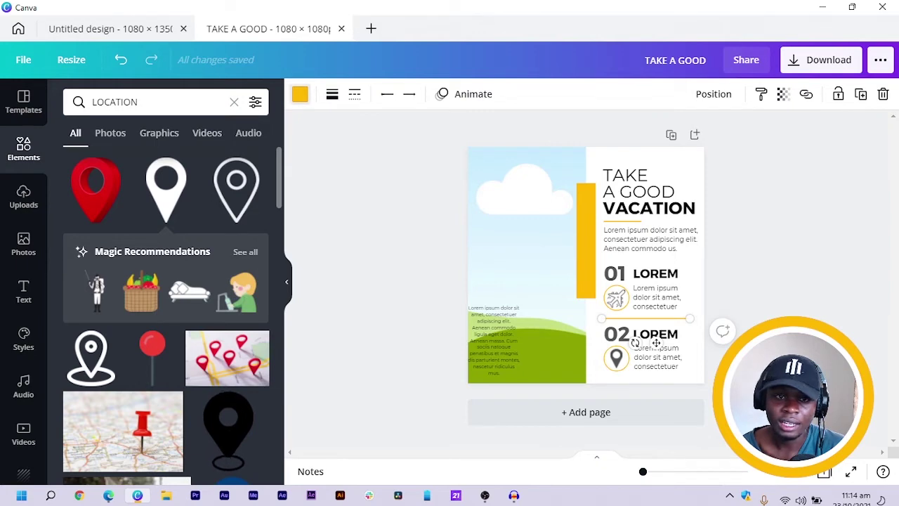
left_click(299, 93)
left_click(148, 163)
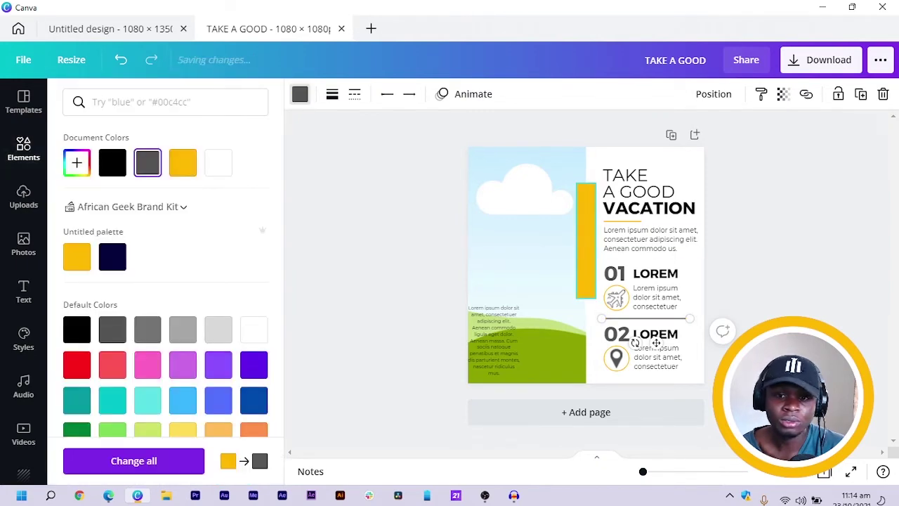
left_click(817, 266)
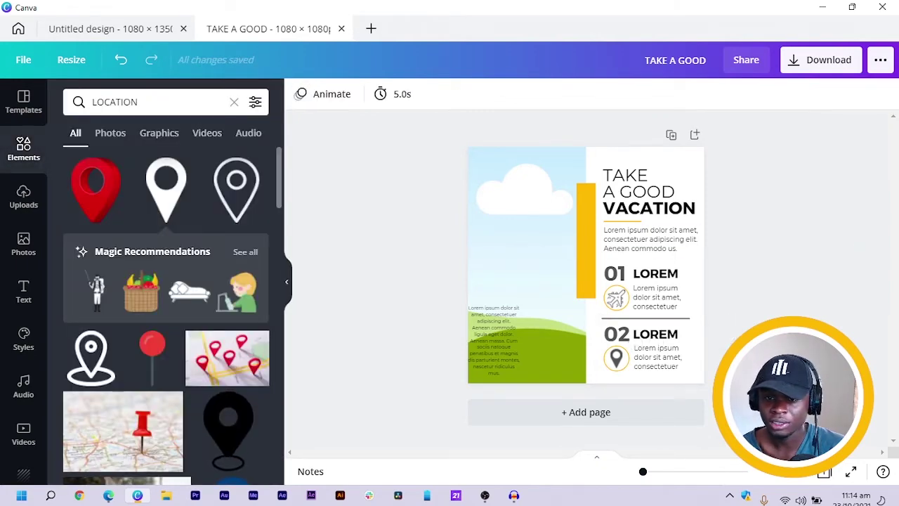
Nudge the headline, its underline and paragraph, both numbered sections and the divider line together slightly to the left
left_click_drag(769, 260, 601, 373)
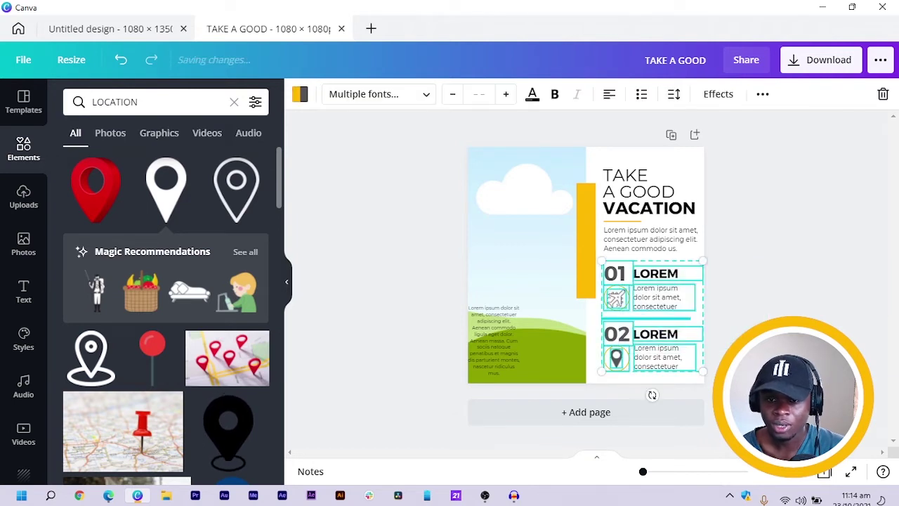
left_click_drag(760, 187, 601, 371)
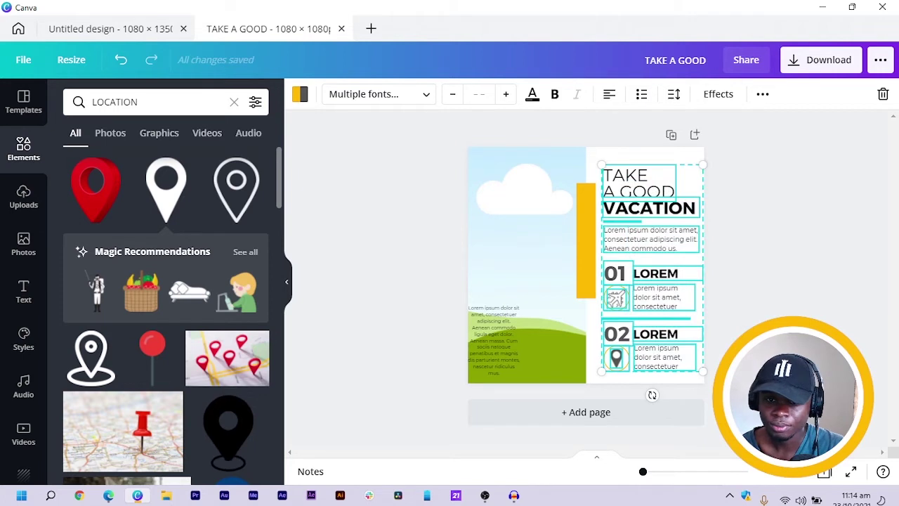
key("Left")
key("Left")
key("Left")
key("Left")
key("Left")
key("Left")
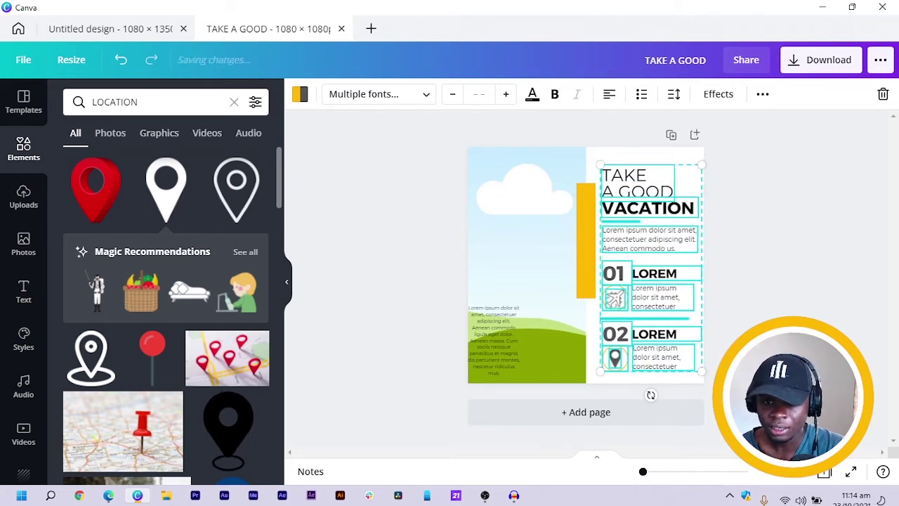
left_click(745, 295)
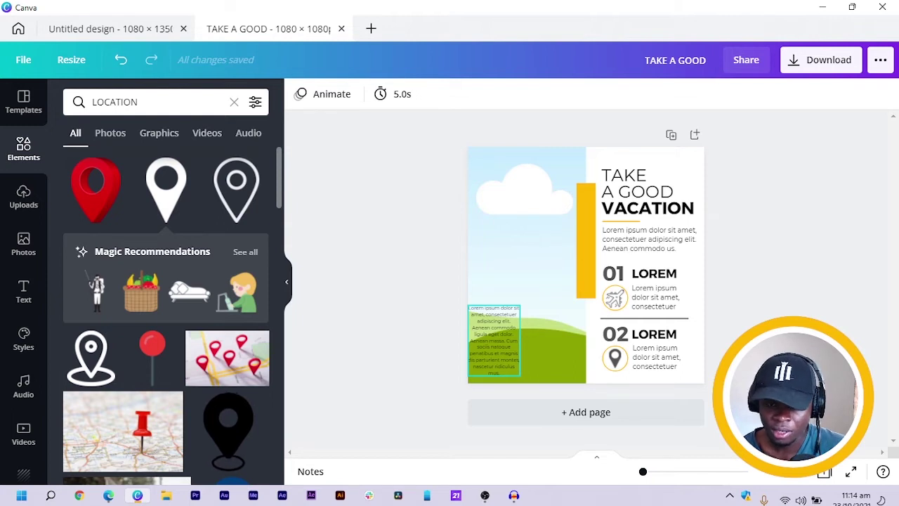
Move the small paragraph to the lower-right corner of the image grid, and place a copy of "VACATION" over the grid reading "TRAVEL"
left_click_drag(494, 341, 559, 347)
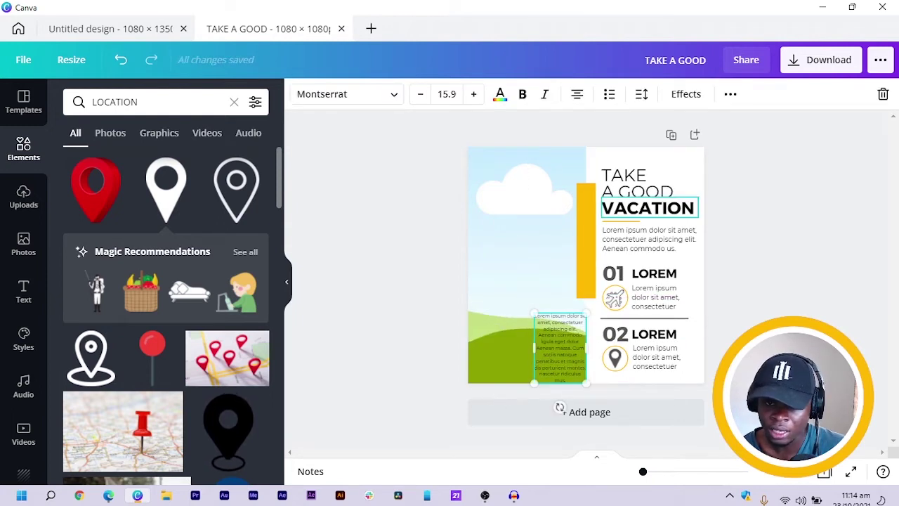
left_click(650, 208)
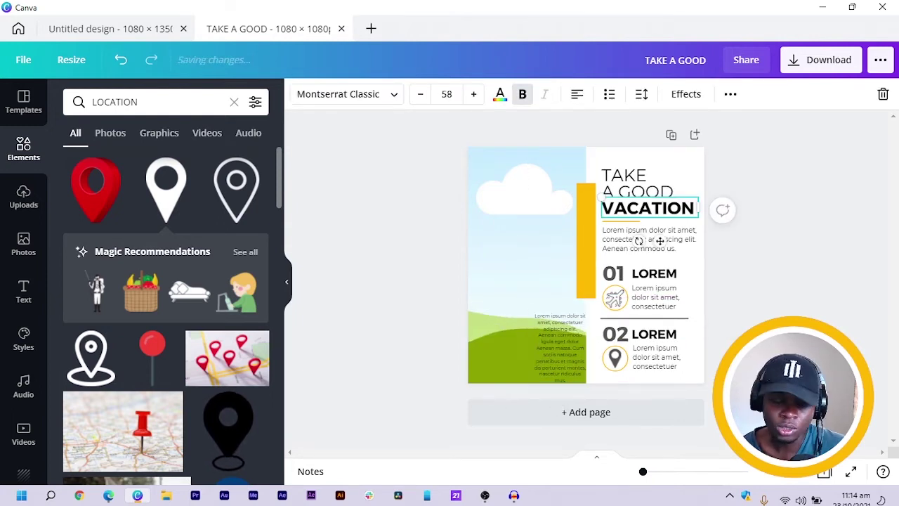
key("ctrl+d")
left_click_drag(664, 245, 526, 264)
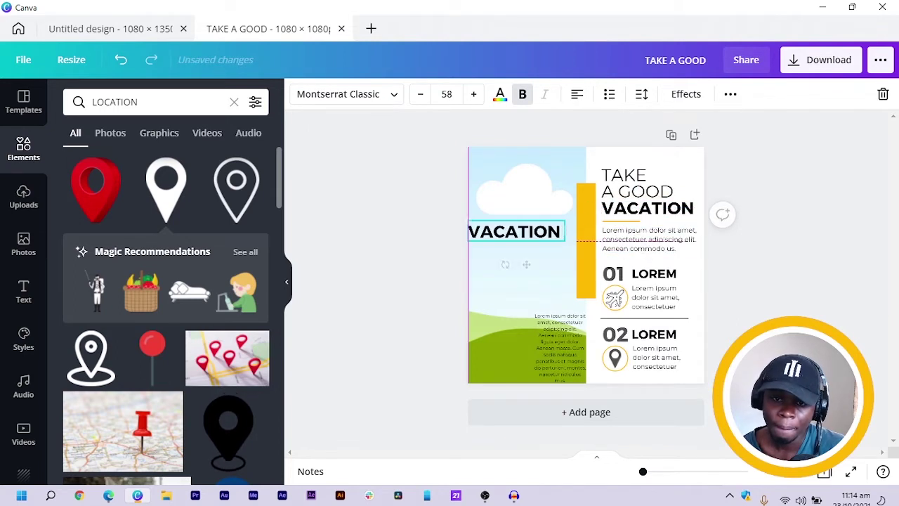
double_click(555, 232)
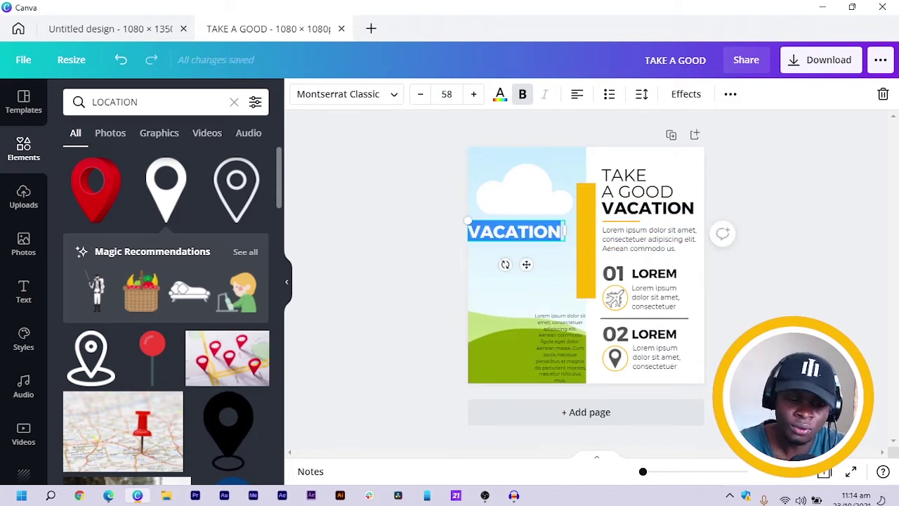
type("F")
type("TRAVEL")
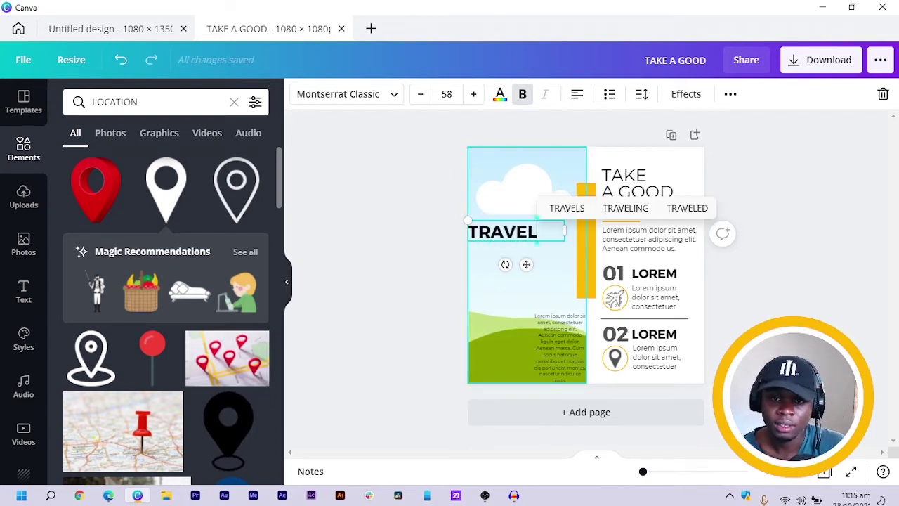
Rotate "TRAVEL" to read vertically upward, shorten its text box to fit the word, and enlarge the text to size 142
left_click_drag(505, 264, 644, 270)
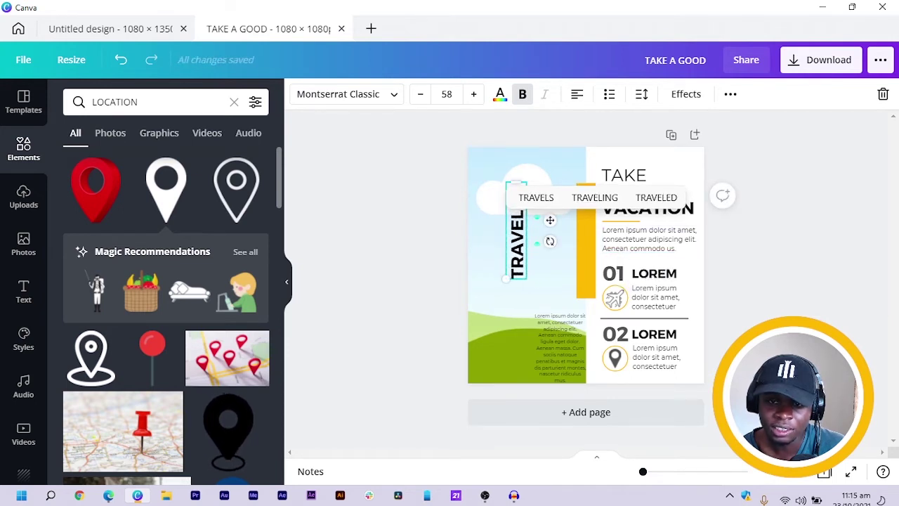
left_click(415, 246)
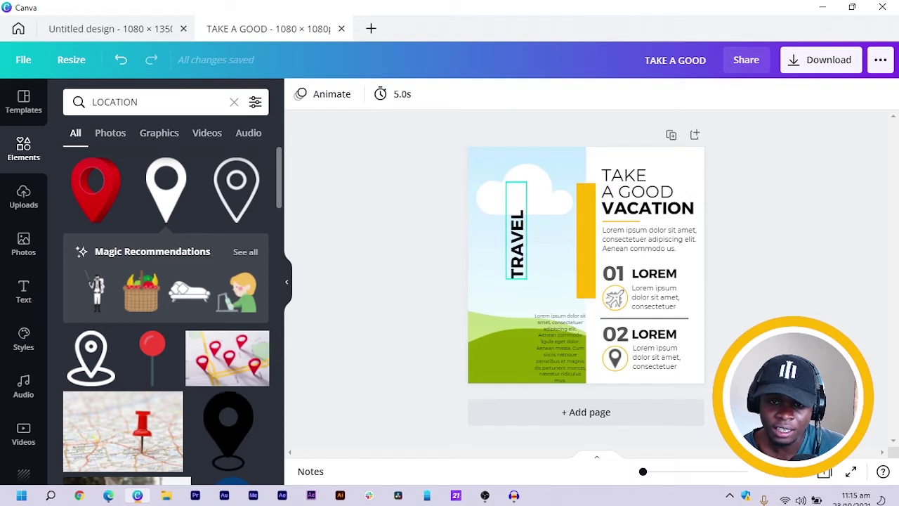
left_click(517, 243)
left_click_drag(517, 183, 516, 208)
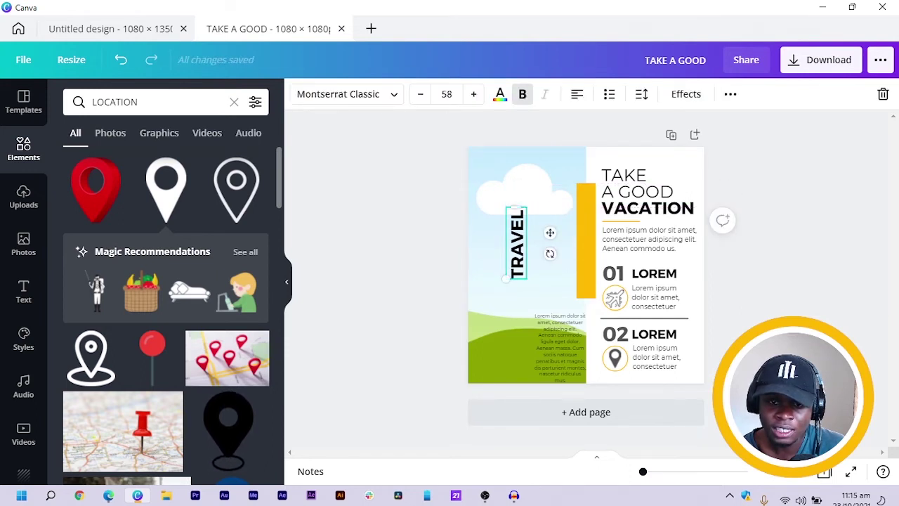
left_click_drag(505, 279, 477, 383)
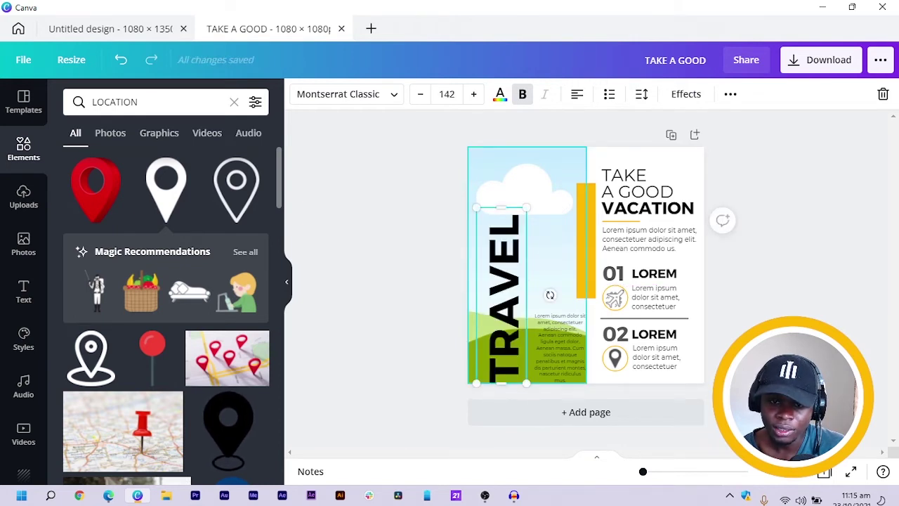
left_click(381, 276)
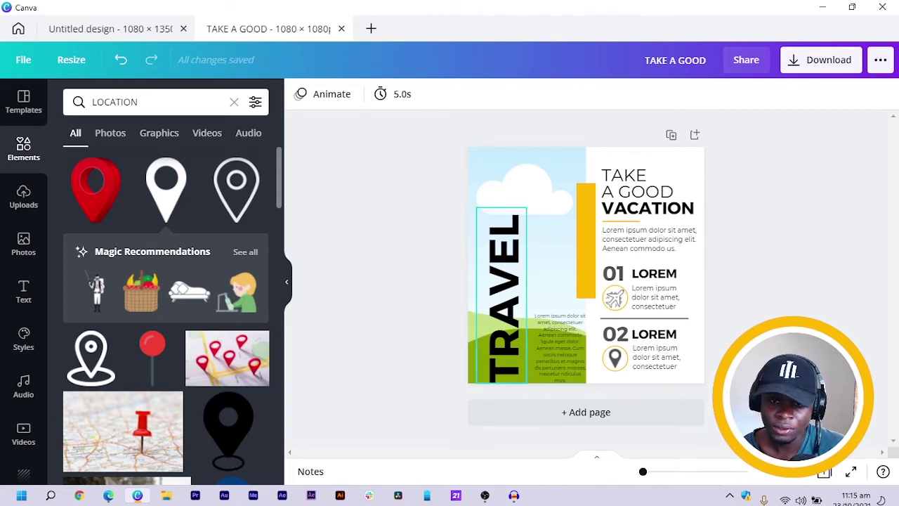
Move the vertical "TRAVEL" to the image grid's right edge, overlapping the yellow bar, and recolour it white
left_click_drag(502, 295, 570, 244)
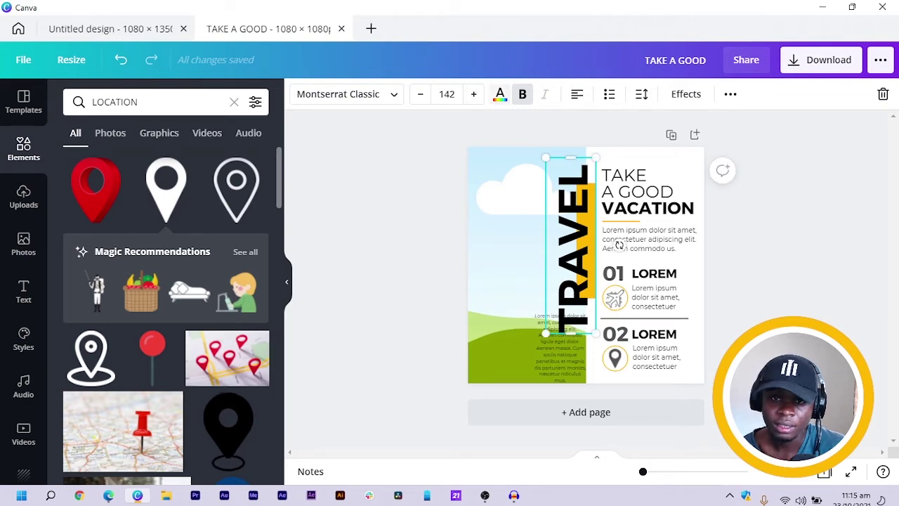
left_click(500, 93)
left_click(217, 162)
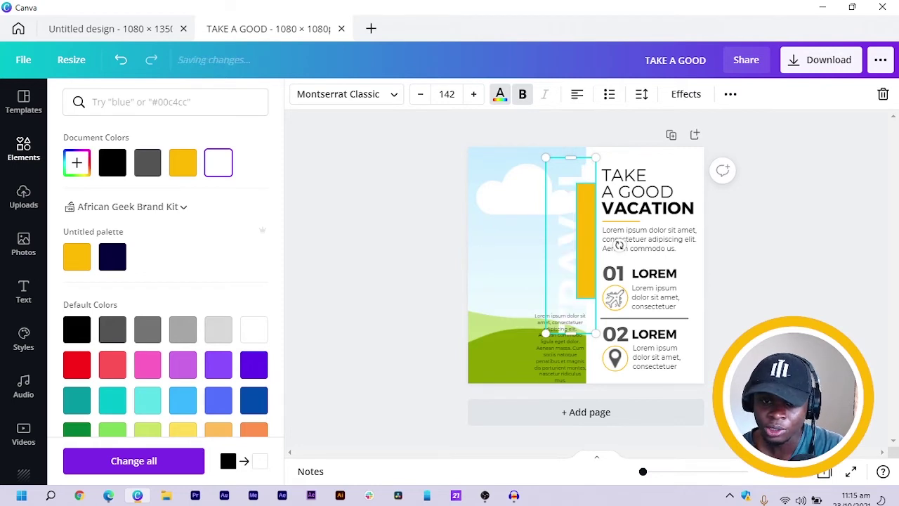
left_click(23, 148)
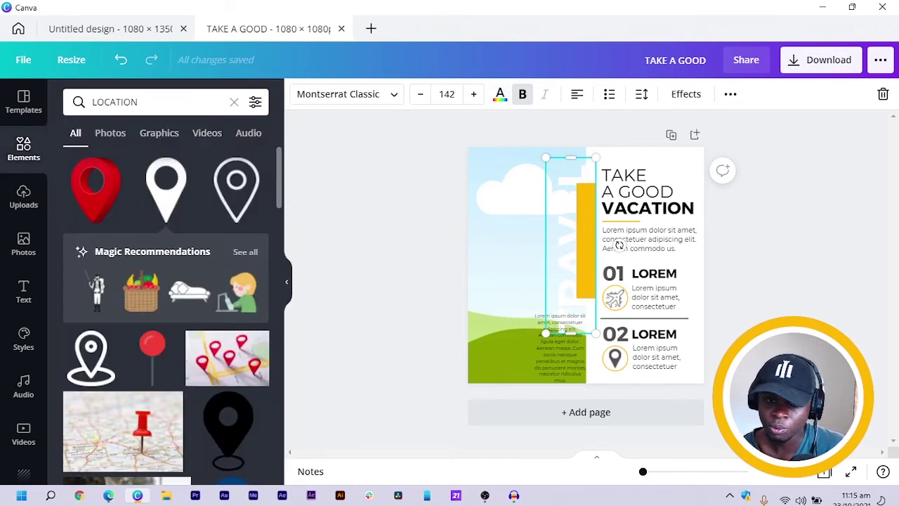
key("Escape")
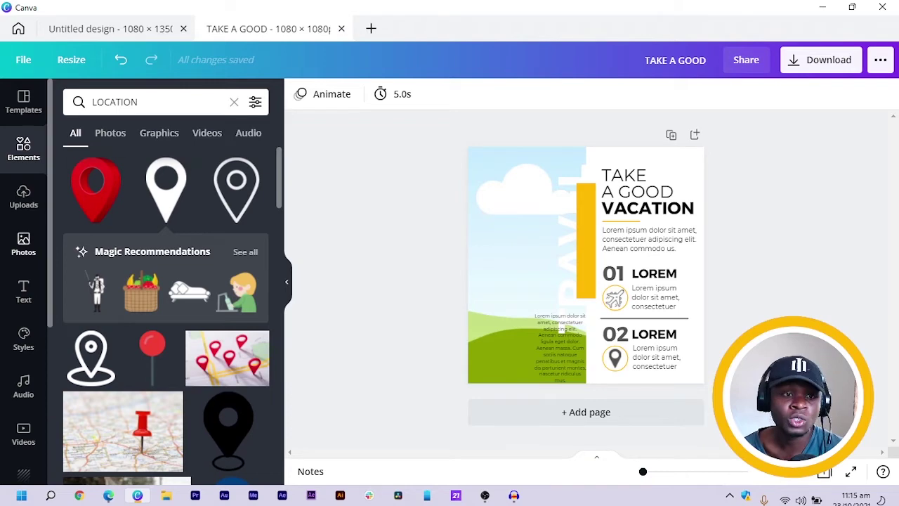
Search the photos for "TRAVEL" and fill the image grid with the photo of the woman in a hat, framed on her
left_click(23, 244)
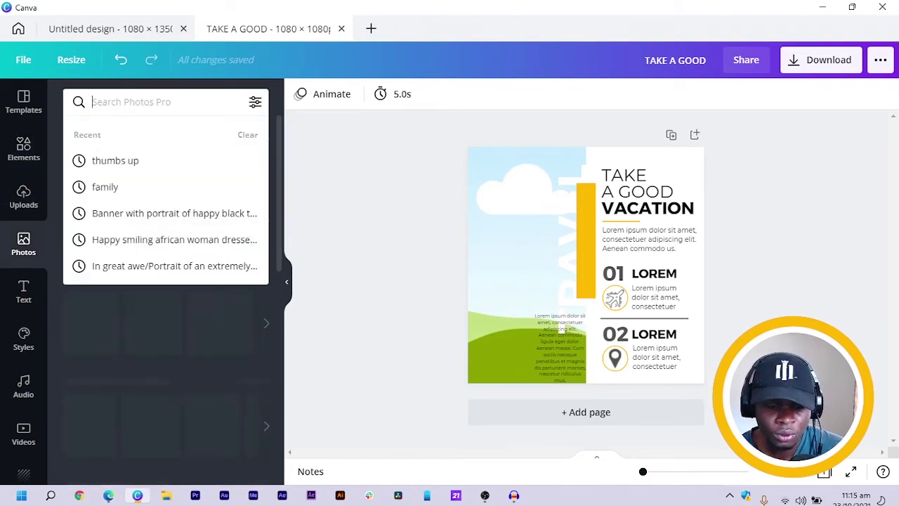
type("TRAVEL")
key("Return")
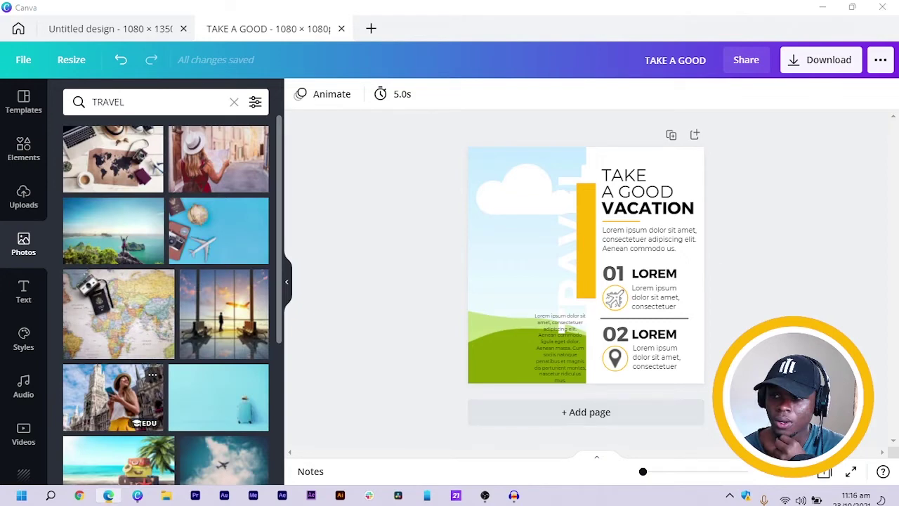
scroll(166, 300, "down", 1)
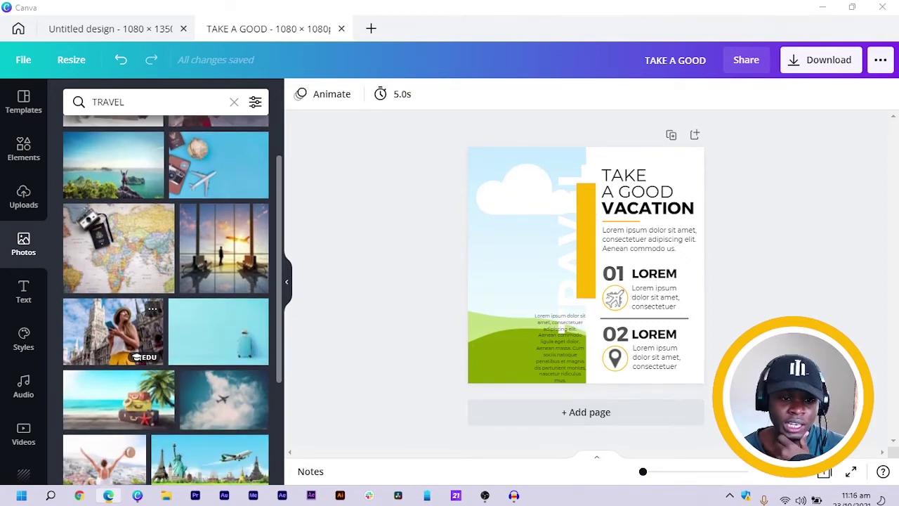
left_click_drag(112, 330, 474, 267)
double_click(527, 267)
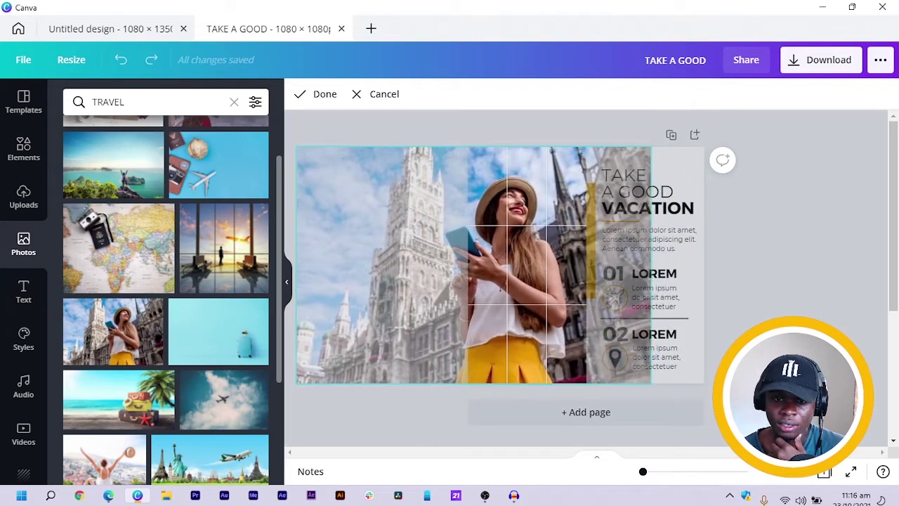
left_click(779, 253)
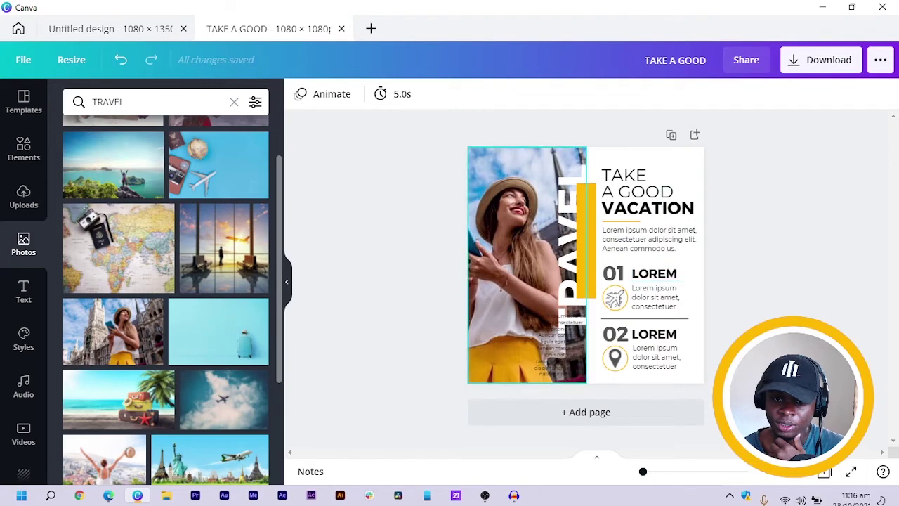
Apply the Summer filter to the photo of the woman in the image grid
left_click(527, 372)
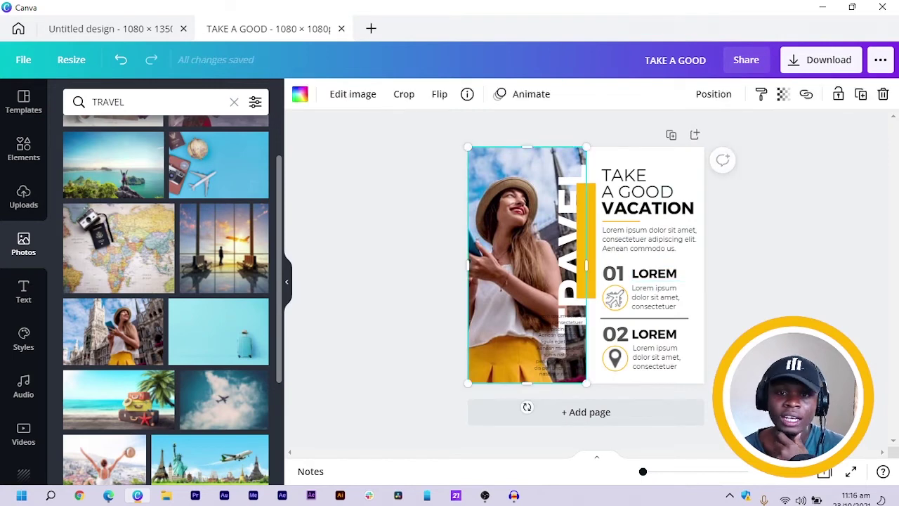
left_click(353, 93)
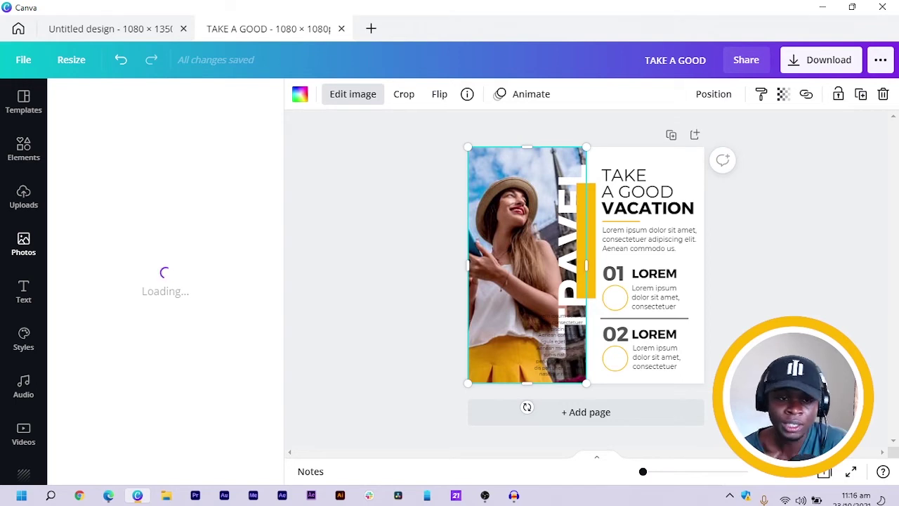
scroll(232, 212, "down", 3)
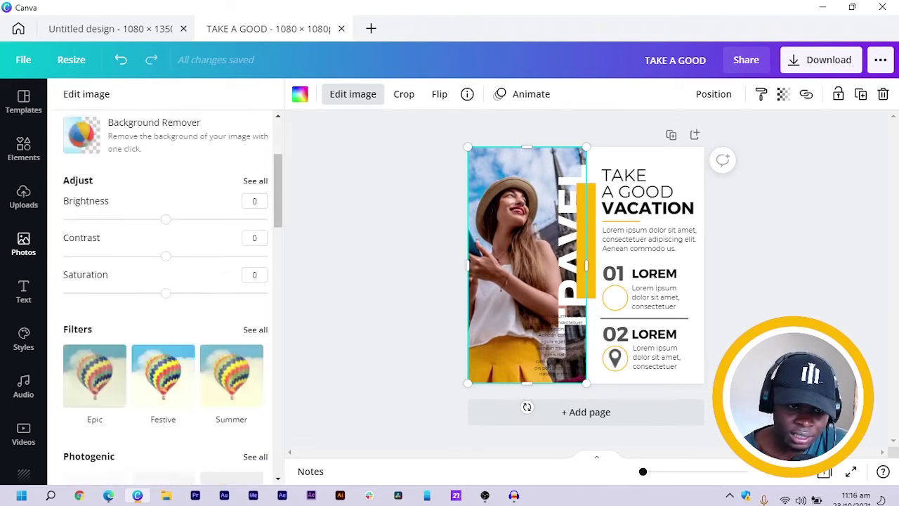
scroll(165, 281, "down", 3)
scroll(165, 281, "up", 2)
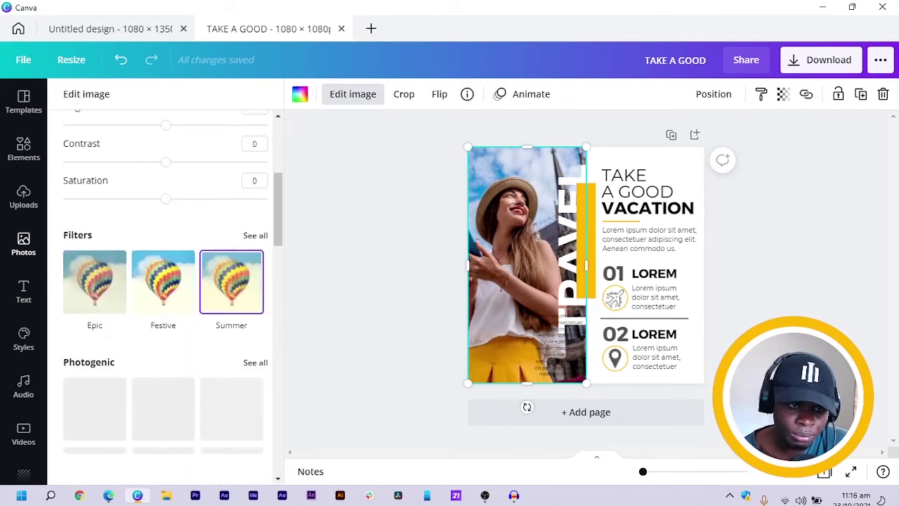
left_click(231, 281)
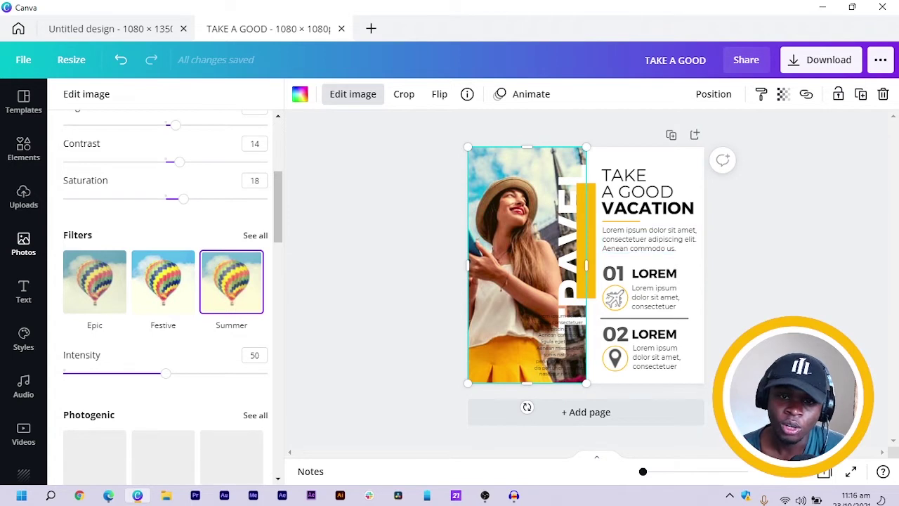
key("Escape")
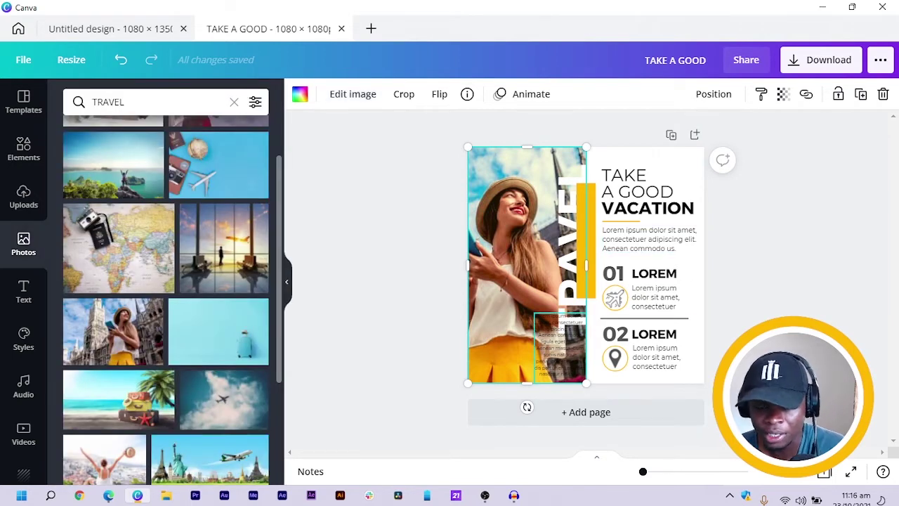
Delete the small paragraph over the photo's lower-right corner and select the photo
key("Escape")
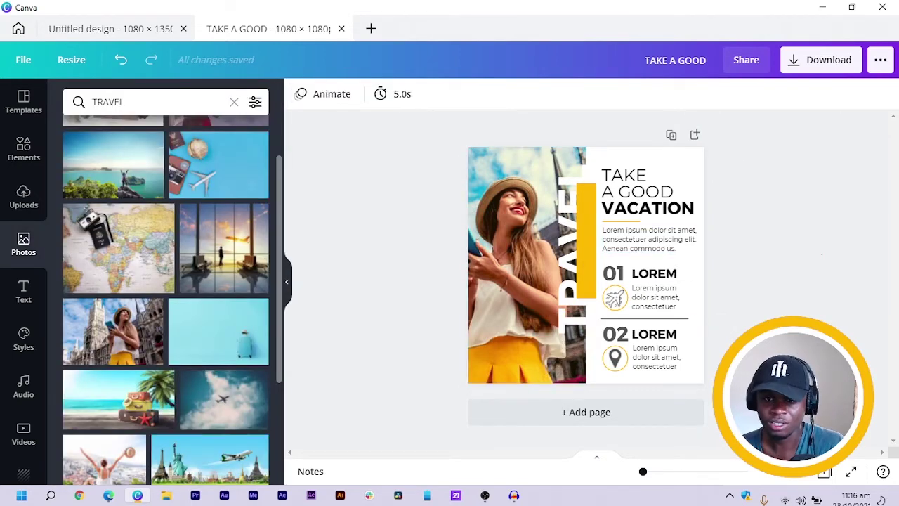
left_click(523, 288)
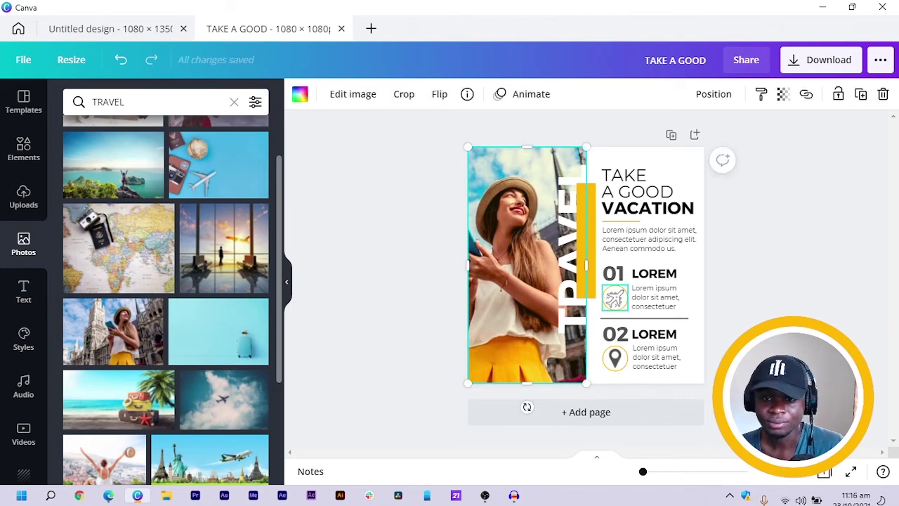
Place a copy of the small "Lorem ipsum" paragraph over the photo's lower part and cut it down to its first line
key("Escape")
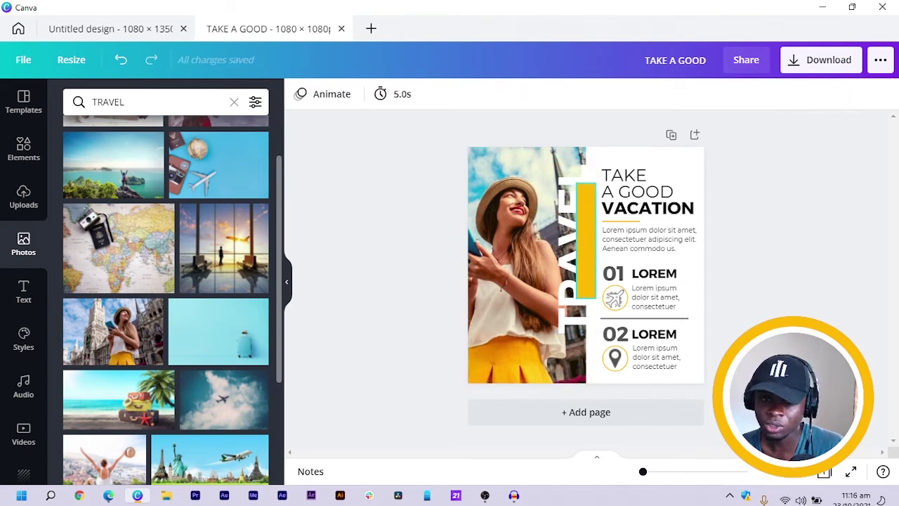
left_click(573, 280)
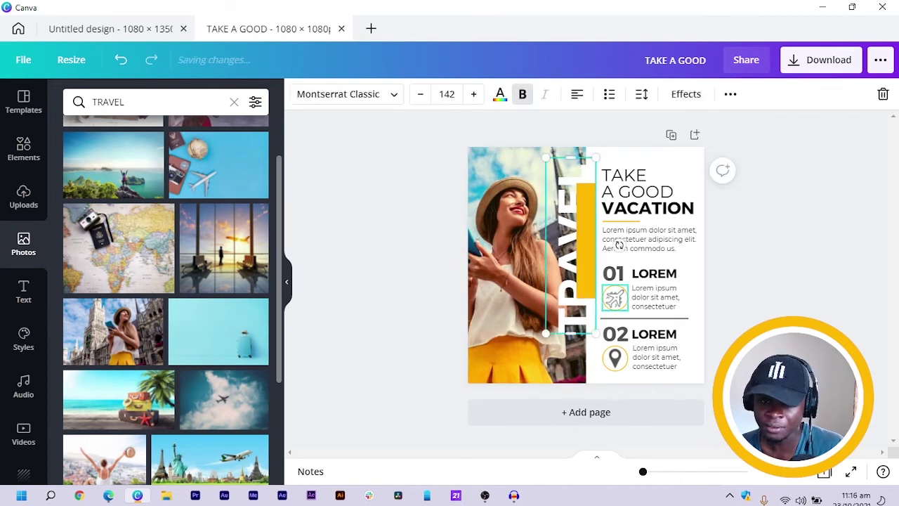
left_click(618, 243)
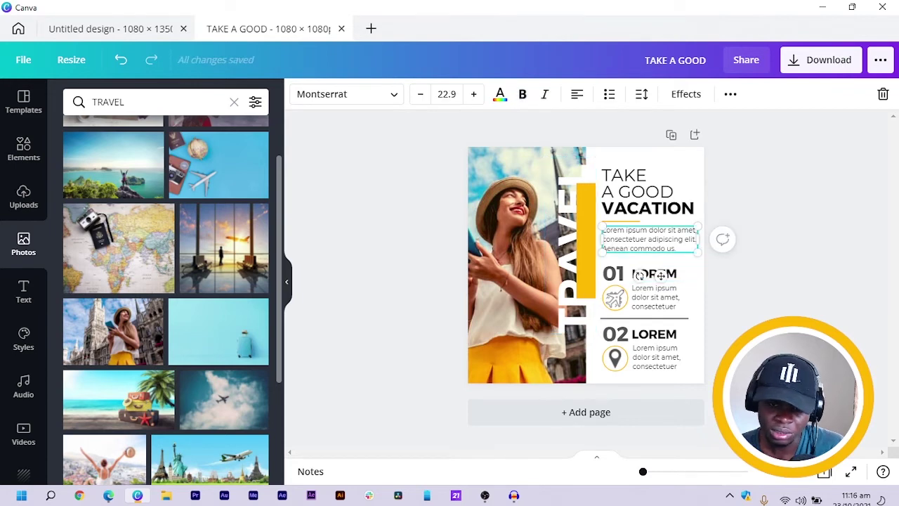
left_click_drag(660, 275, 479, 320)
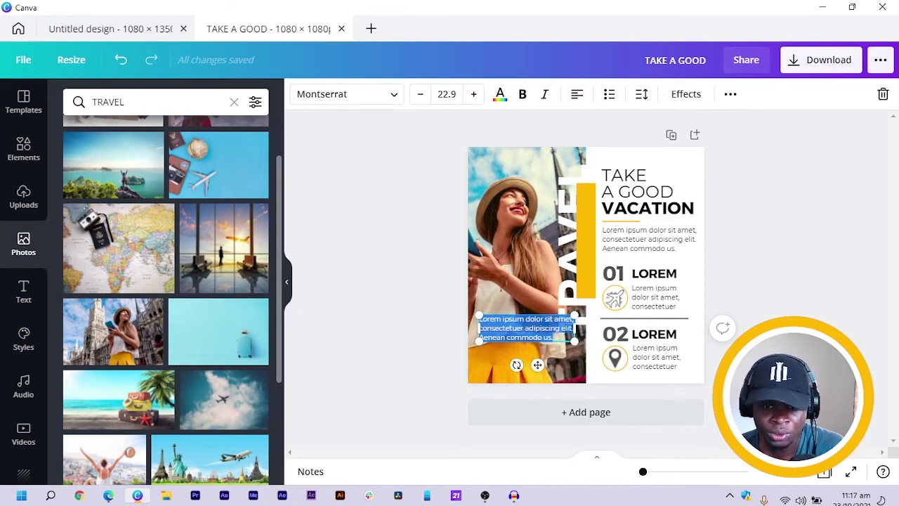
left_click_drag(479, 320, 480, 328)
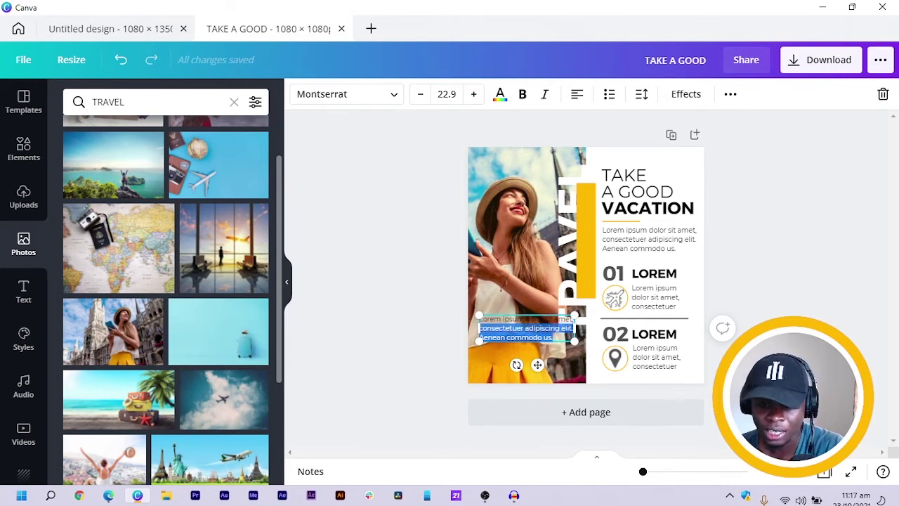
key("BackSpace")
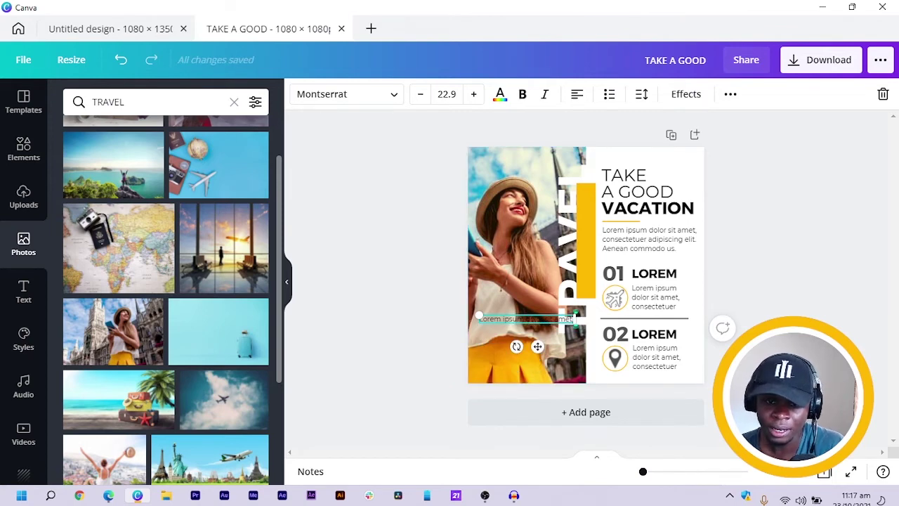
Rotate the copied text line so it reads vertically upward and move it onto the yellow bar
left_click_drag(516, 346, 500, 326)
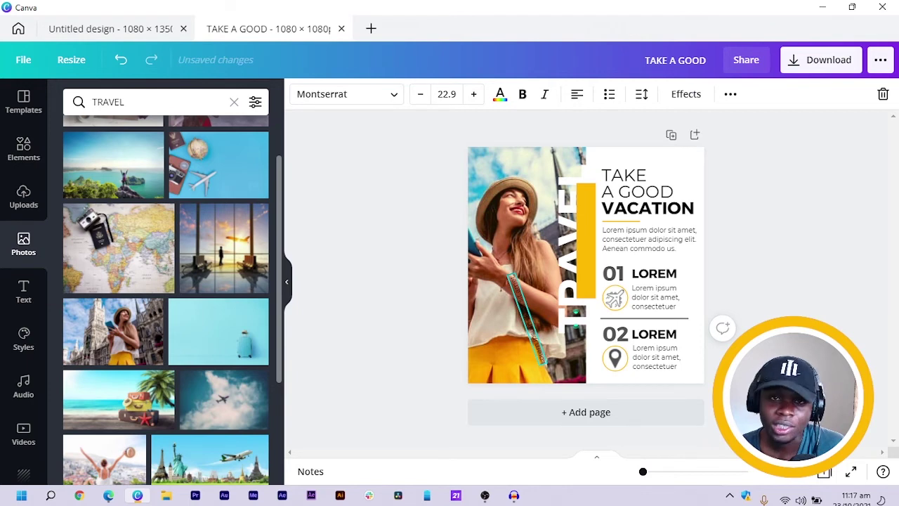
left_click_drag(576, 319, 578, 330)
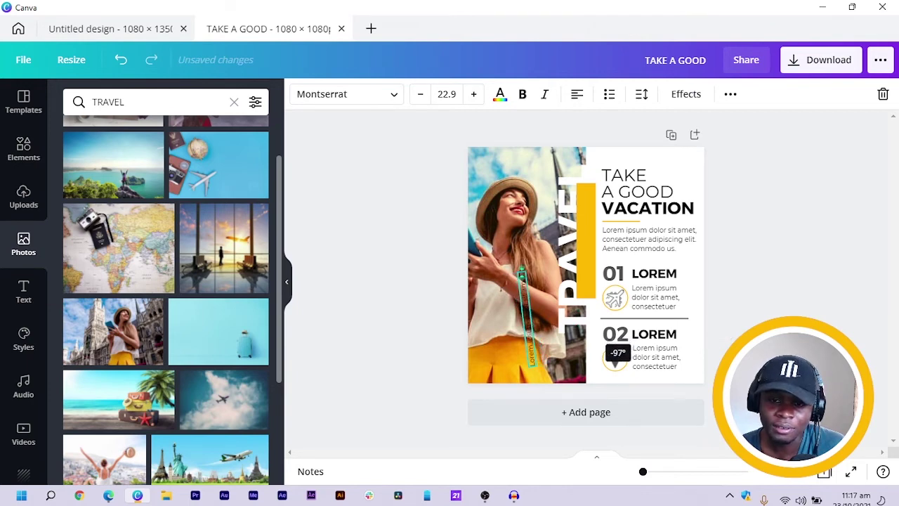
left_click_drag(616, 361, 615, 365)
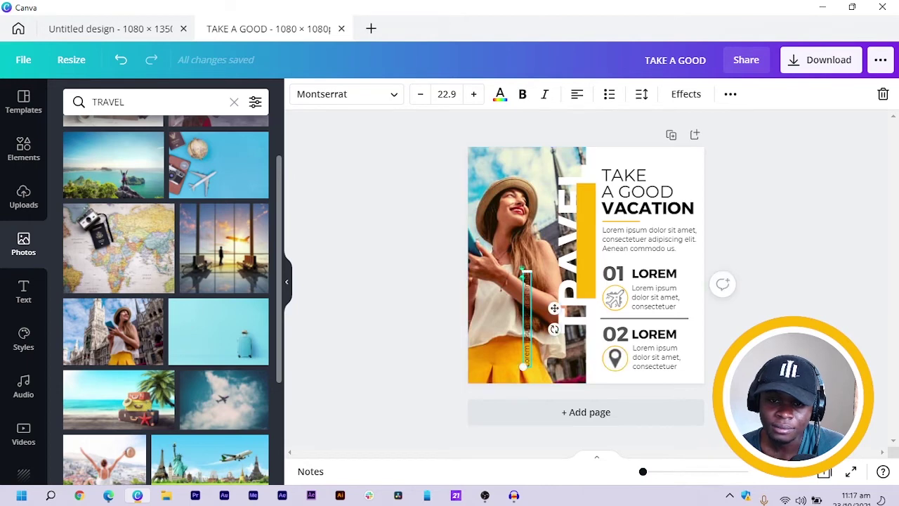
left_click_drag(555, 308, 615, 236)
Enlarge the vertical text line on the yellow bar to font size 30.9
left_click(473, 93)
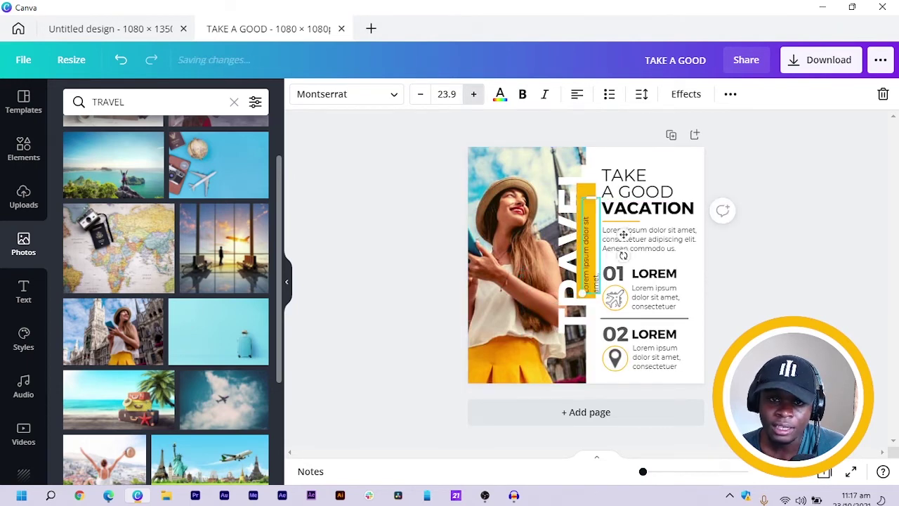
left_click(473, 94)
left_click(473, 94)
left_click(473, 93)
left_click(474, 94)
left_click(473, 93)
left_click(474, 93)
left_click(474, 94)
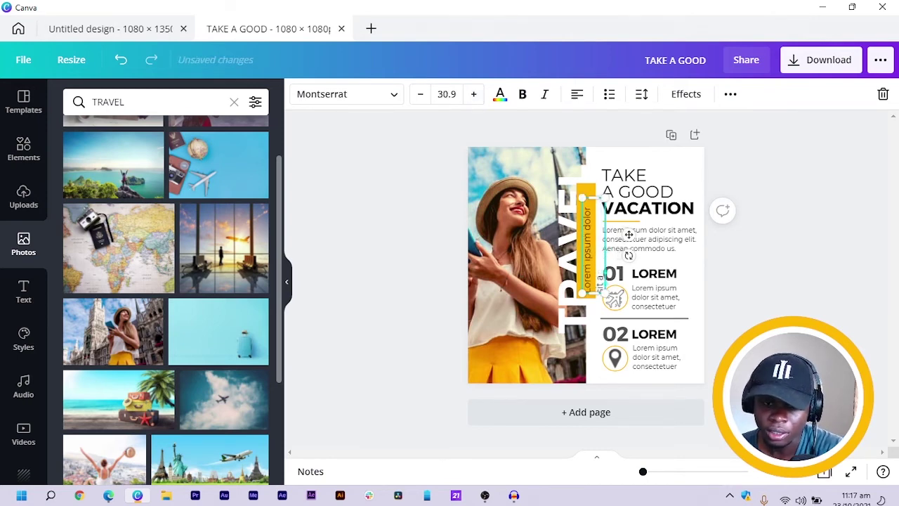
Shorten the vertical line on the yellow bar to "Lorem ipsum dolor" and set its font size to 35.9
left_click(616, 234)
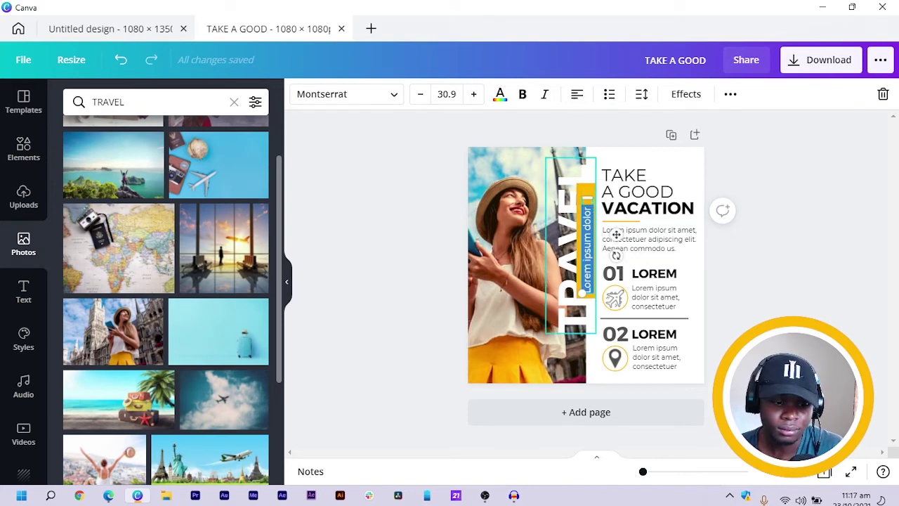
left_click(473, 93)
left_click(473, 94)
left_click(474, 94)
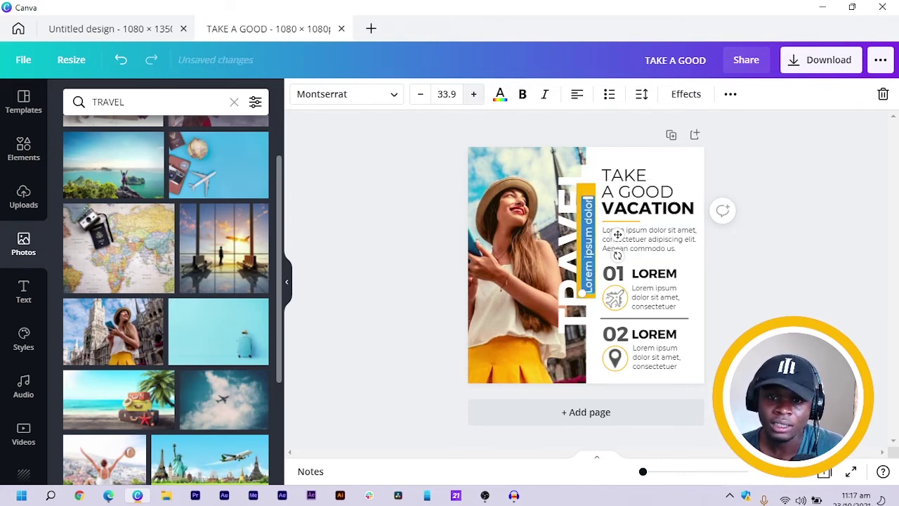
left_click(473, 93)
left_click(473, 94)
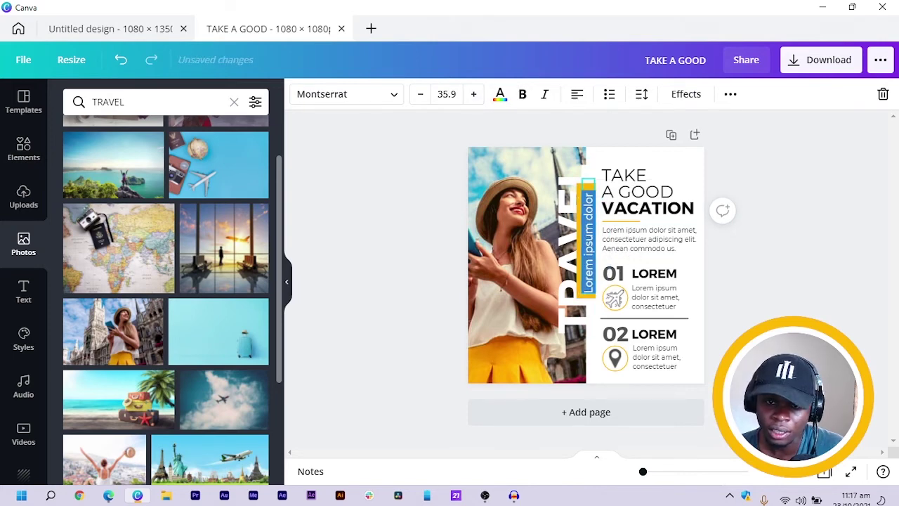
Centre-align the vertical "Lorem ipsum dolor", centre it within the yellow bar and recolour it white
left_click(577, 93)
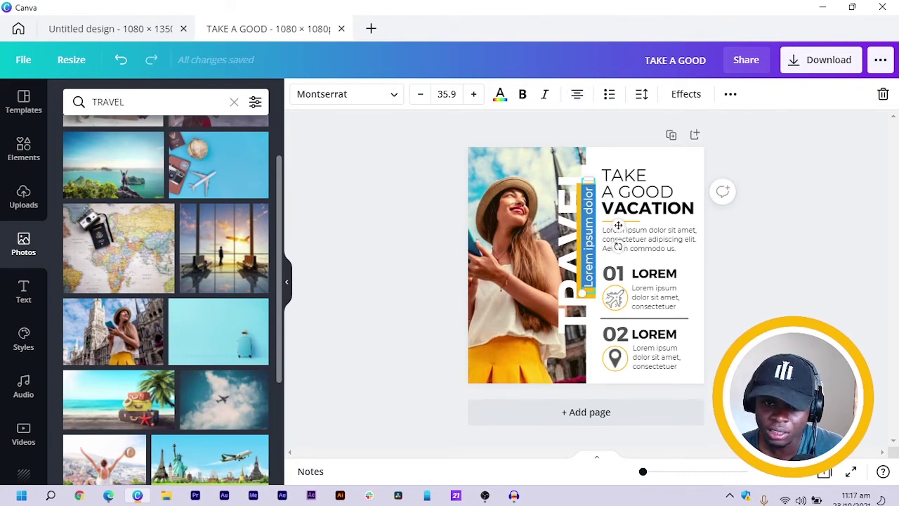
left_click_drag(618, 226, 616, 230)
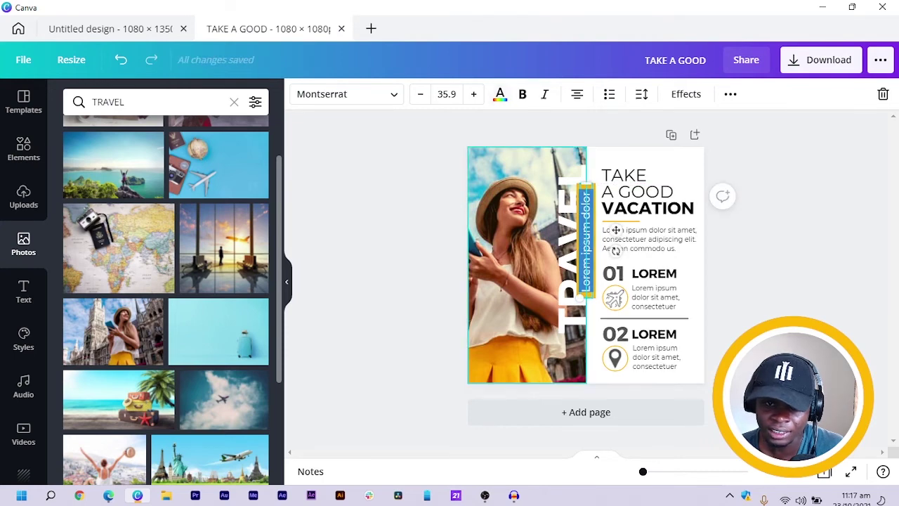
left_click(500, 94)
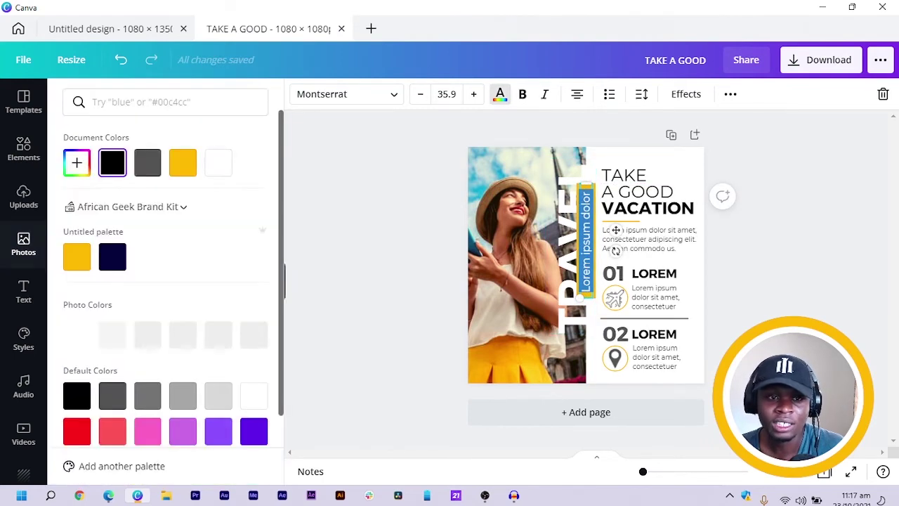
left_click(218, 163)
key("Escape")
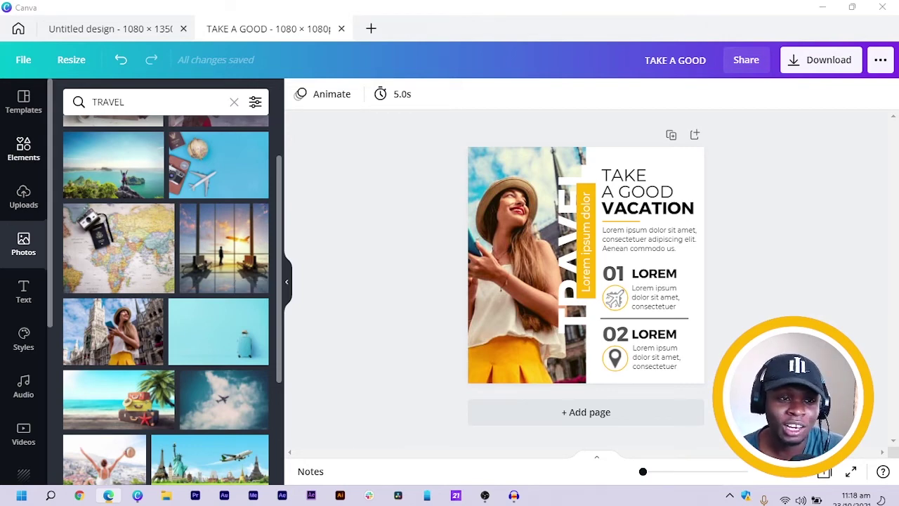
Search the elements for "FACEBOOK" and add the round Facebook icon with the cut-out "f" to the page
left_click(23, 150)
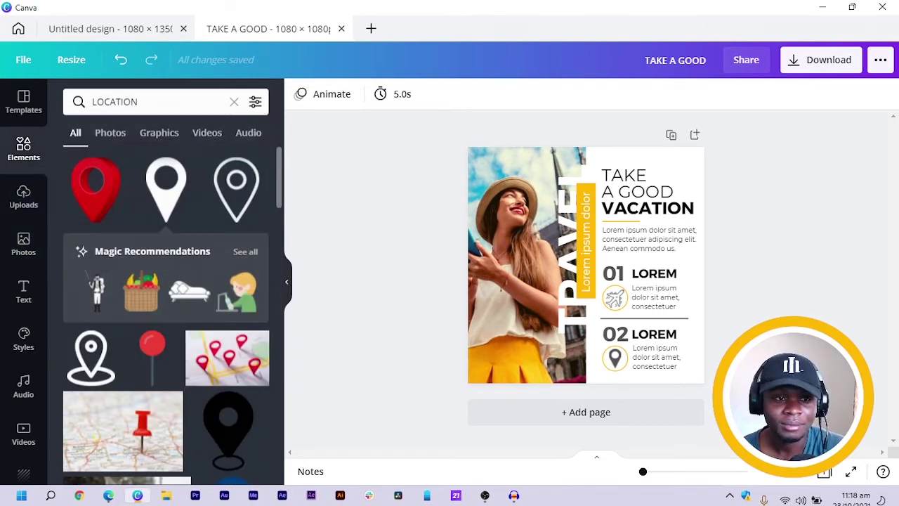
left_click(138, 102)
double_click(138, 102)
type("F")
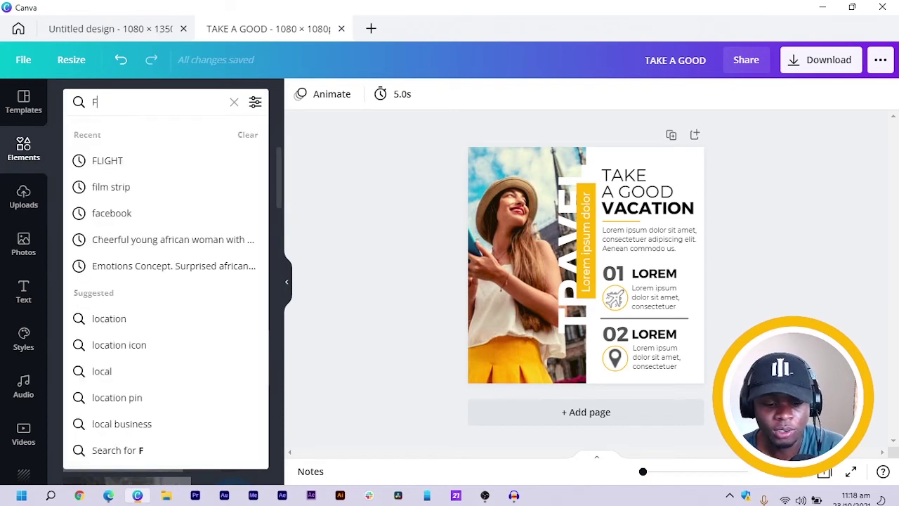
type("ACEBOOK")
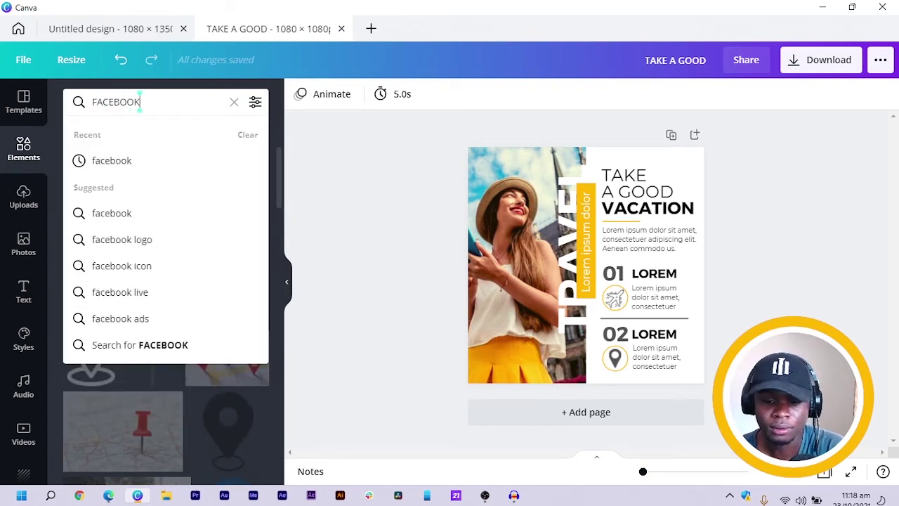
key("Return")
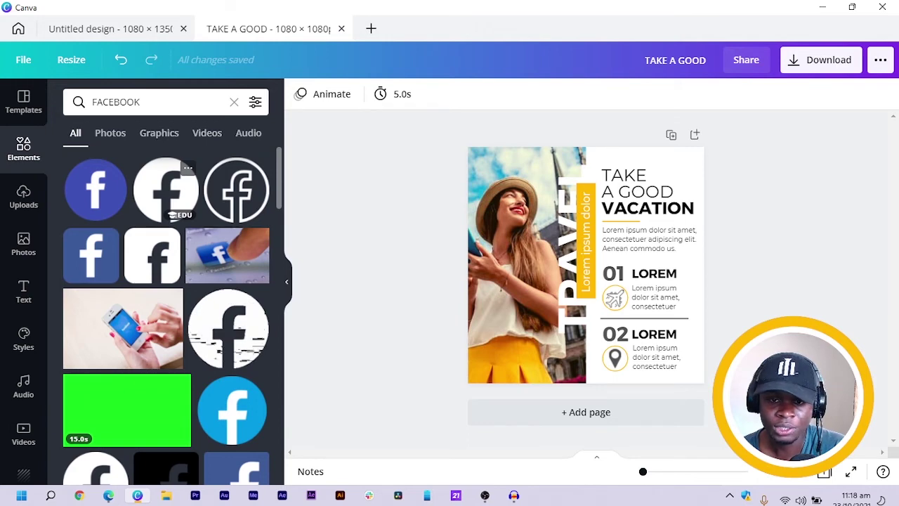
left_click(168, 189)
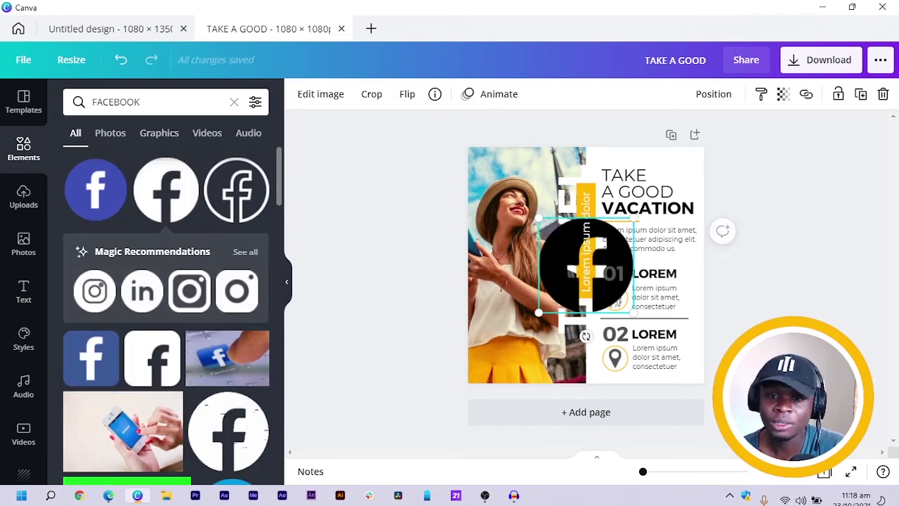
Add the round Twitter icon from the full list of Magic Recommendations and centre it over the Facebook icon
left_click(245, 252)
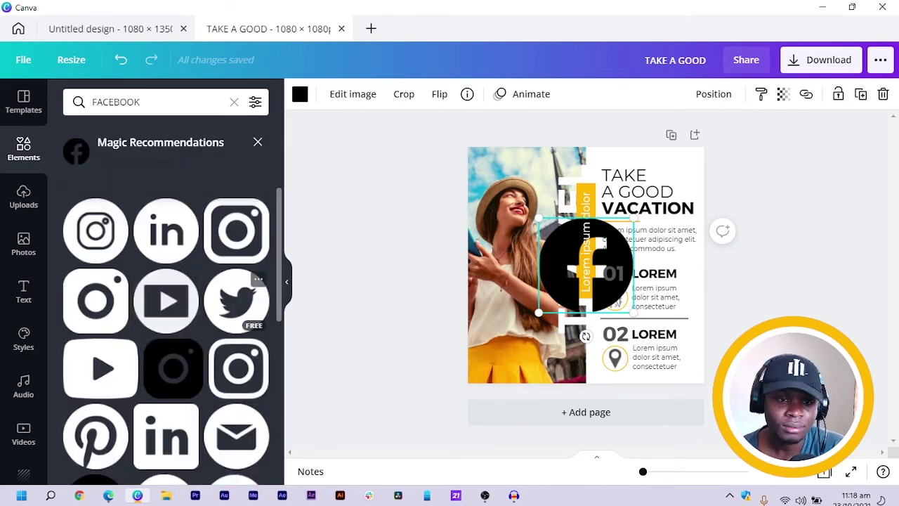
left_click(238, 298)
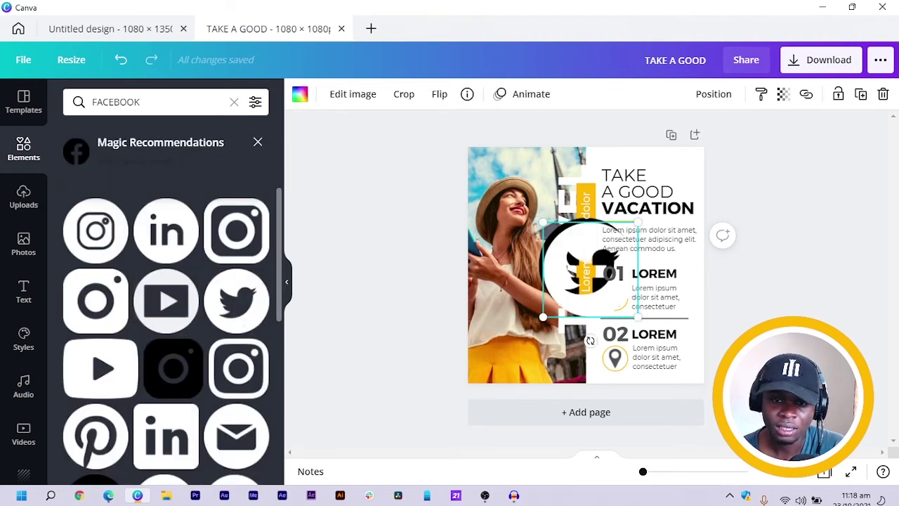
left_click_drag(590, 270, 586, 266)
left_click_drag(617, 300, 615, 303)
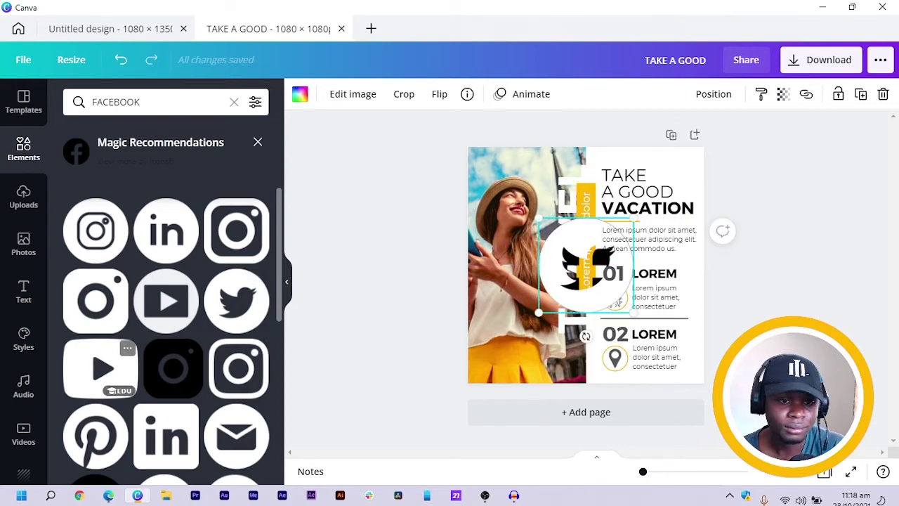
Add the round Instagram icon from the recommendations and centre it over the other two social icons
scroll(105, 330, "down", 3)
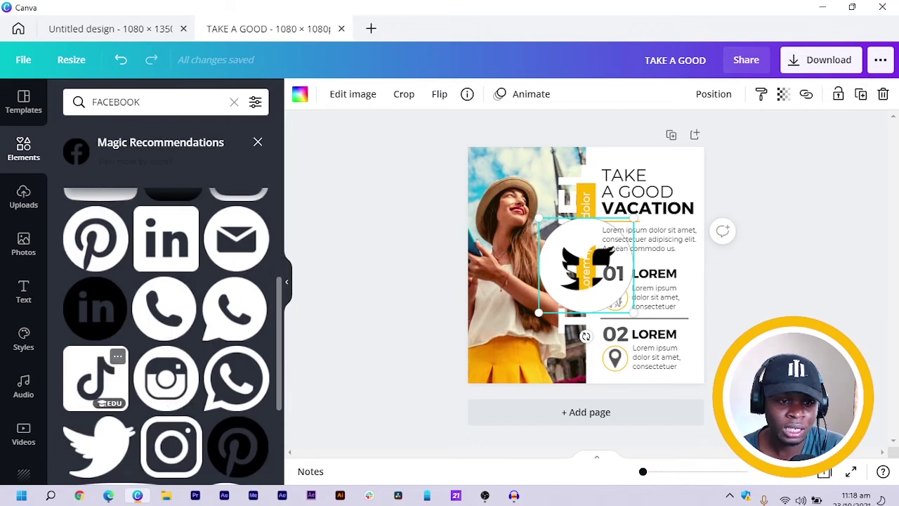
left_click(167, 377)
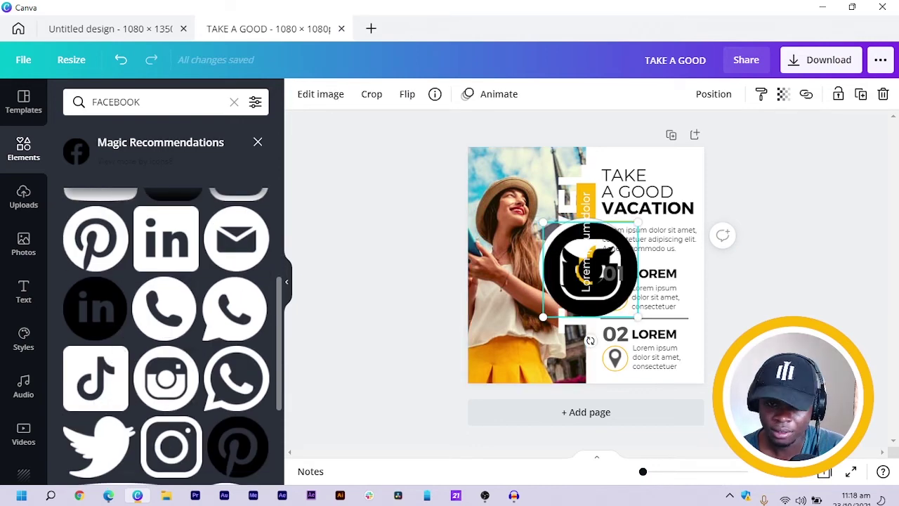
left_click_drag(591, 266, 586, 264)
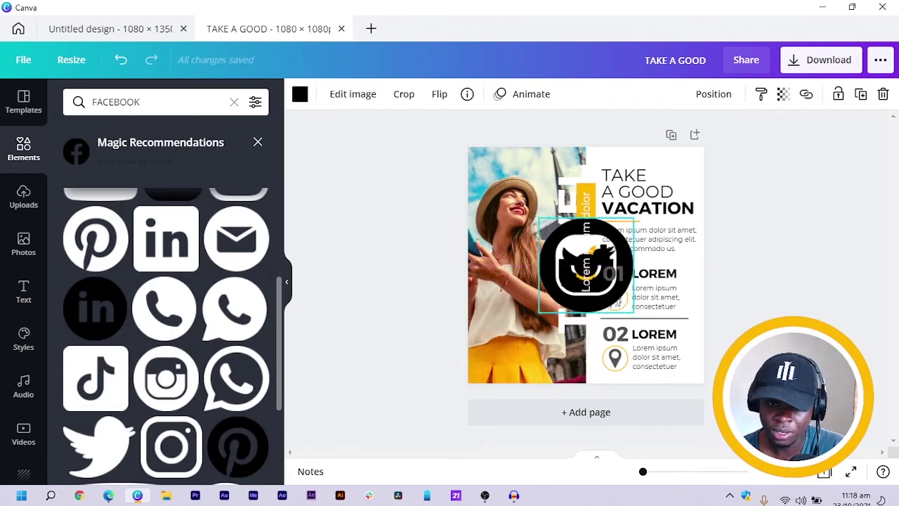
Shrink the three stacked social icons together and spread them in a row at the photo's lower-left corner: Facebook, Instagram, Twitter
left_click_drag(387, 266, 564, 292)
left_click_drag(383, 251, 538, 313)
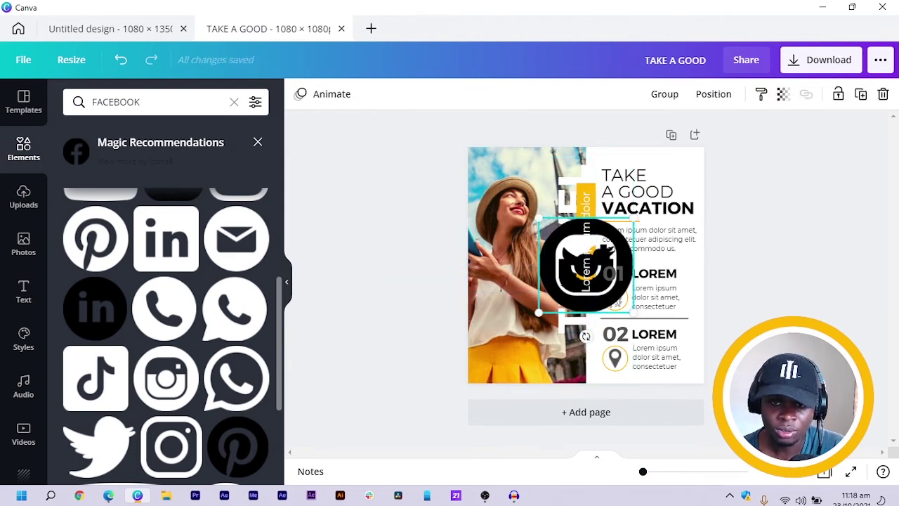
left_click_drag(632, 219, 487, 361)
key("ctrl+plus")
key("ctrl+plus")
scroll(587, 281, "down", 2)
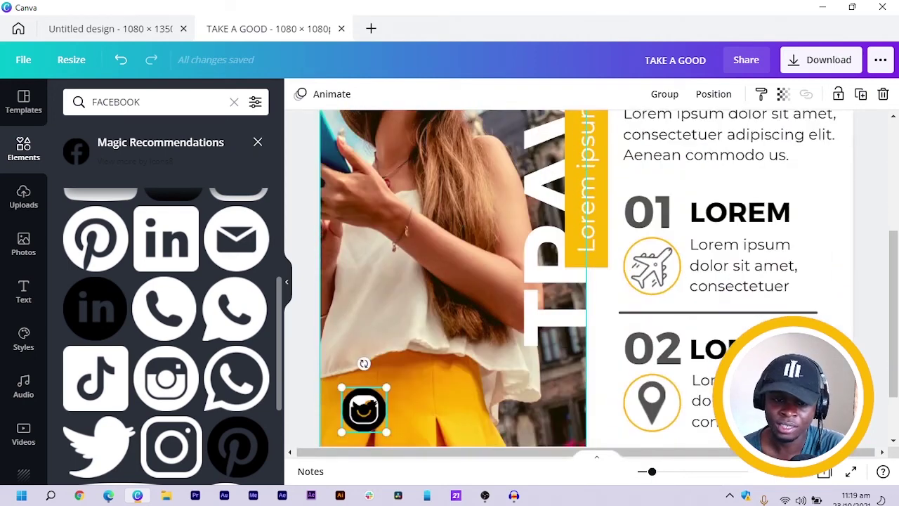
left_click_drag(386, 311, 446, 340)
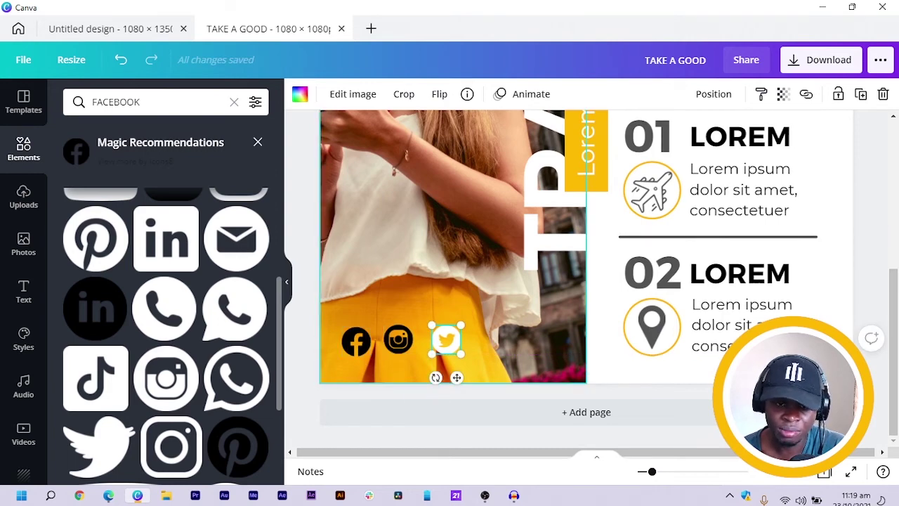
Select the Facebook, Instagram and Twitter icons together and space them evenly horizontally
left_click(397, 340, "shift")
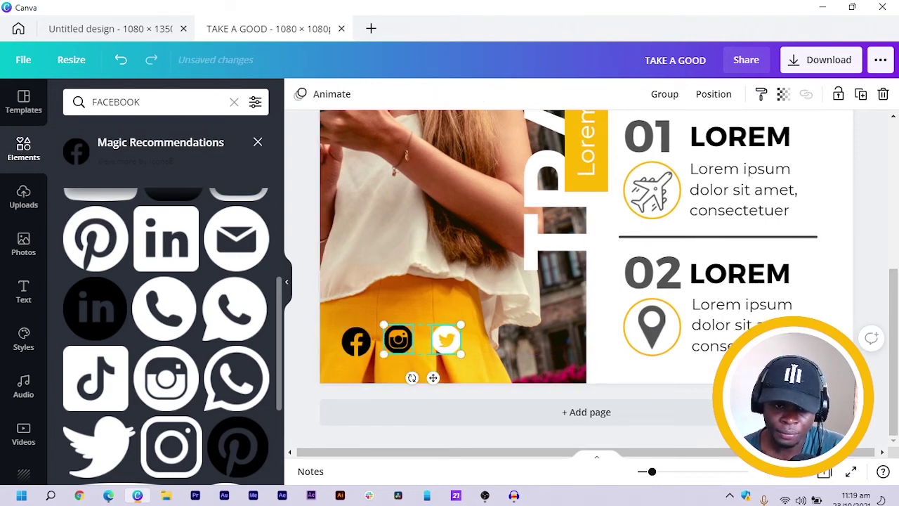
left_click(356, 341, "shift")
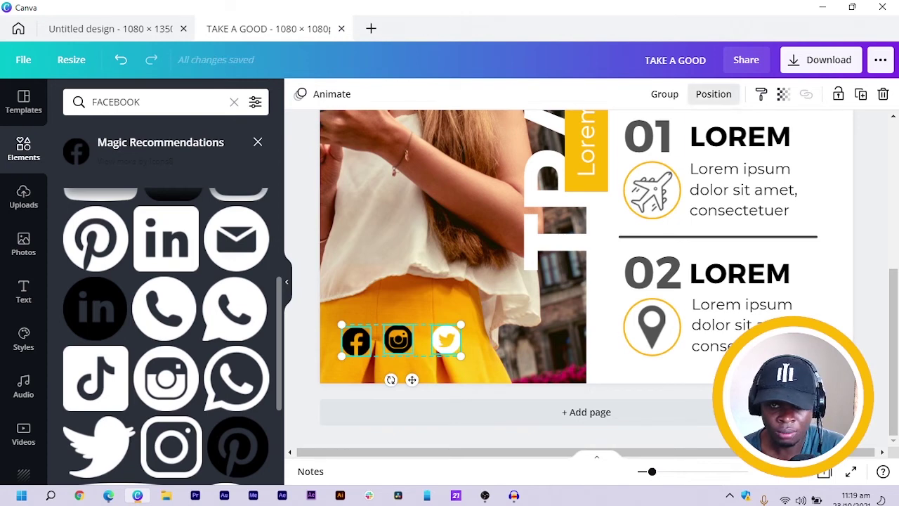
left_click(714, 93)
left_click(662, 321)
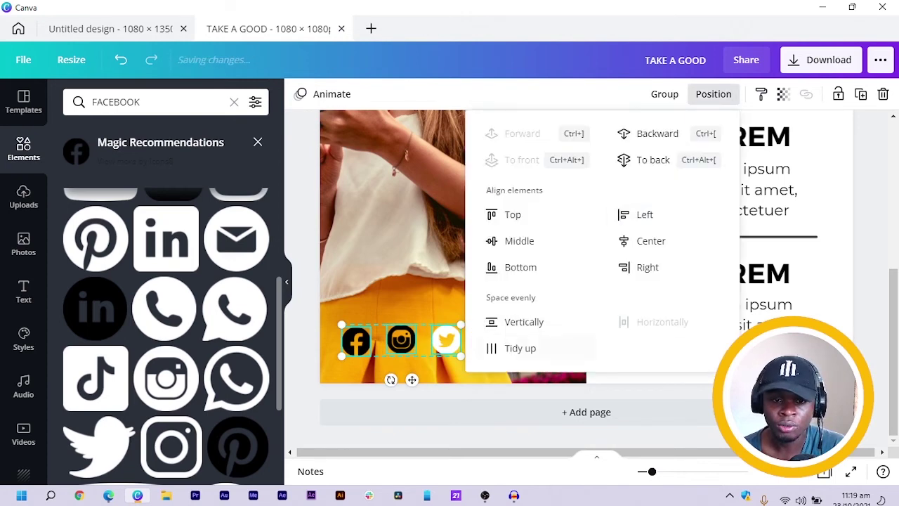
Tidy up the selected Facebook, Instagram and Twitter icons so they line up in one even row
left_click(520, 348)
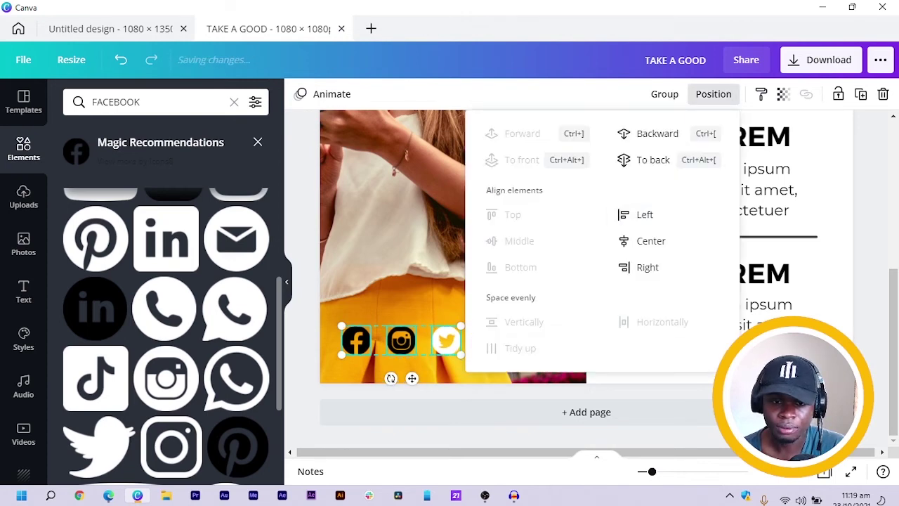
left_click(713, 94)
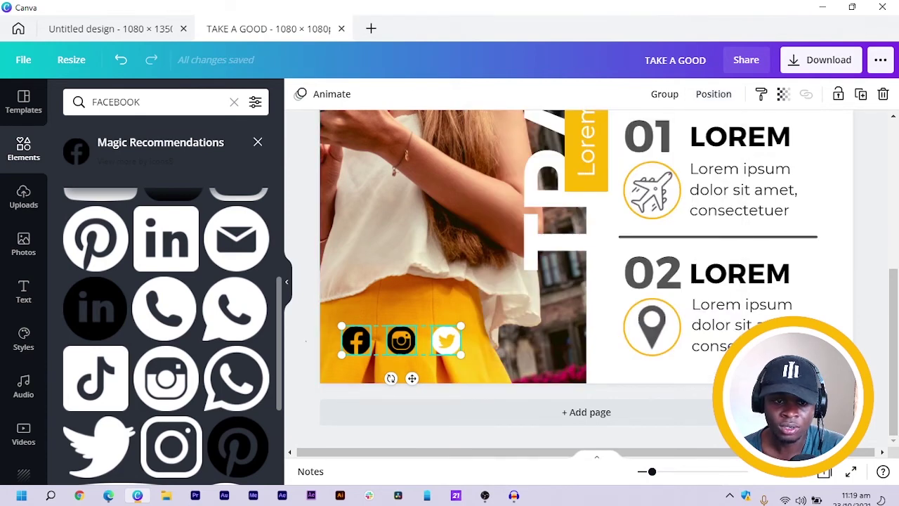
left_click(306, 340)
Recolour the black Facebook and Instagram icons on the photo white to match the Twitter icon
left_click(356, 341)
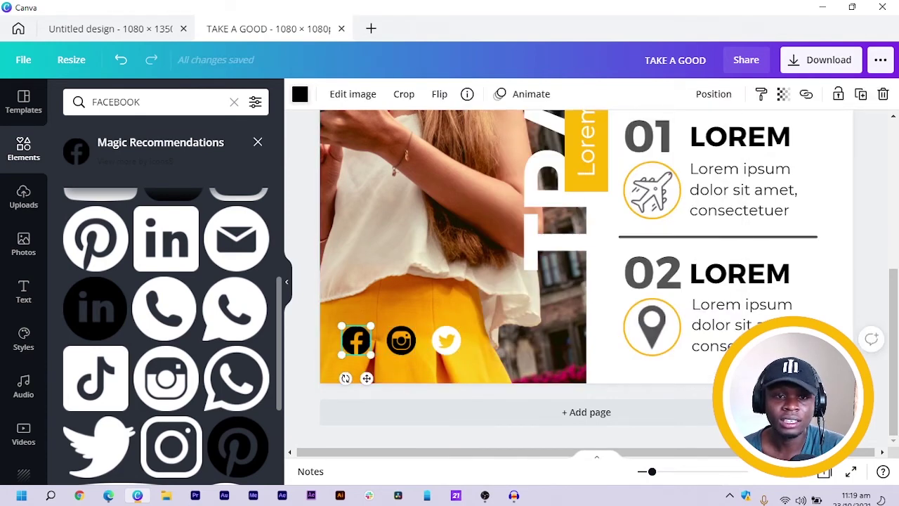
left_click(300, 94)
left_click(218, 162)
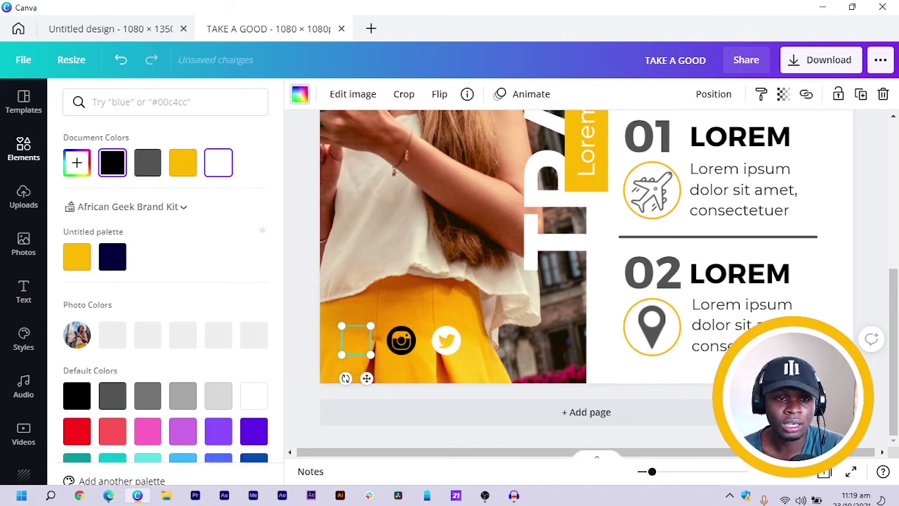
left_click(401, 341)
left_click(217, 162)
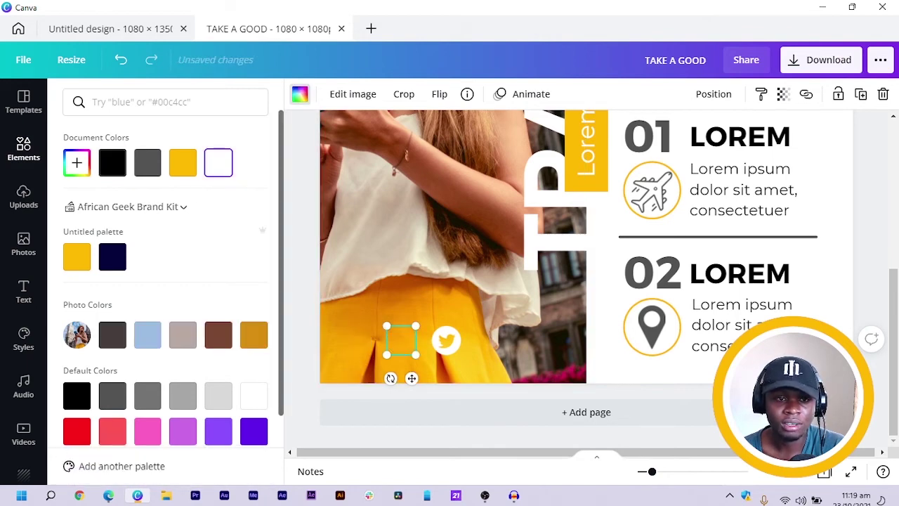
left_click(23, 148)
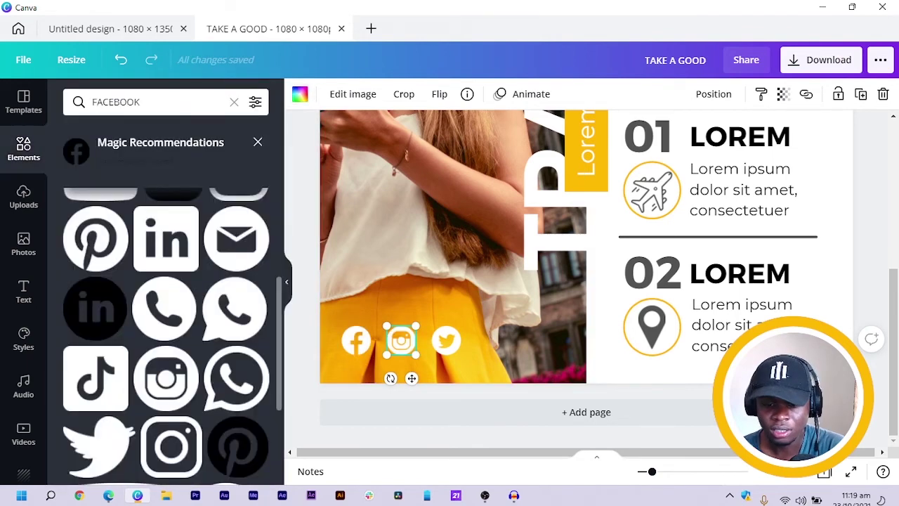
key("ctrl+minus")
key("ctrl+minus")
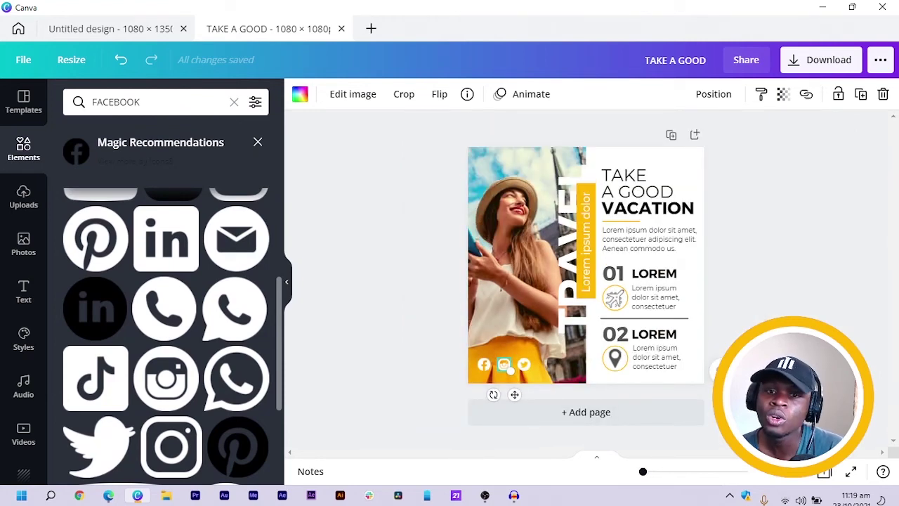
Search the elements for TRIANGLE and browse the results for a suitable accent shape
left_click(156, 102)
key("ctrl+a")
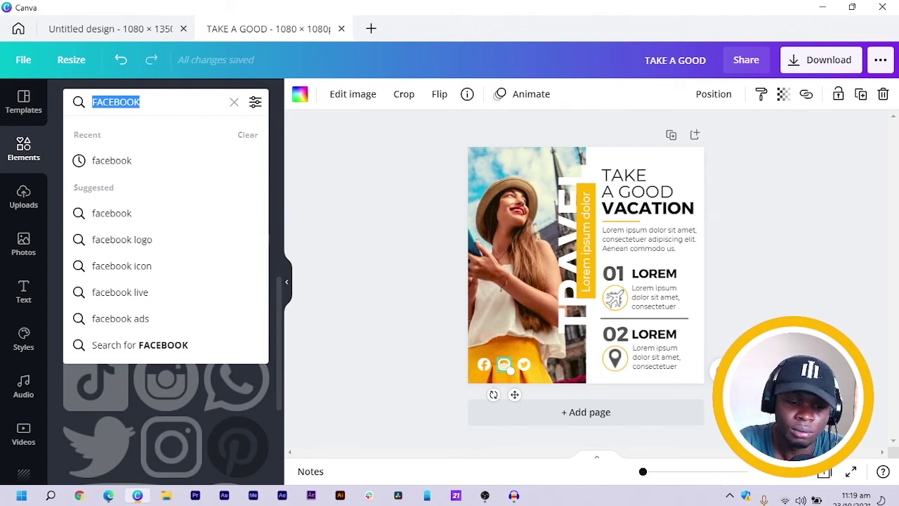
type("TRIANGLE")
key("Return")
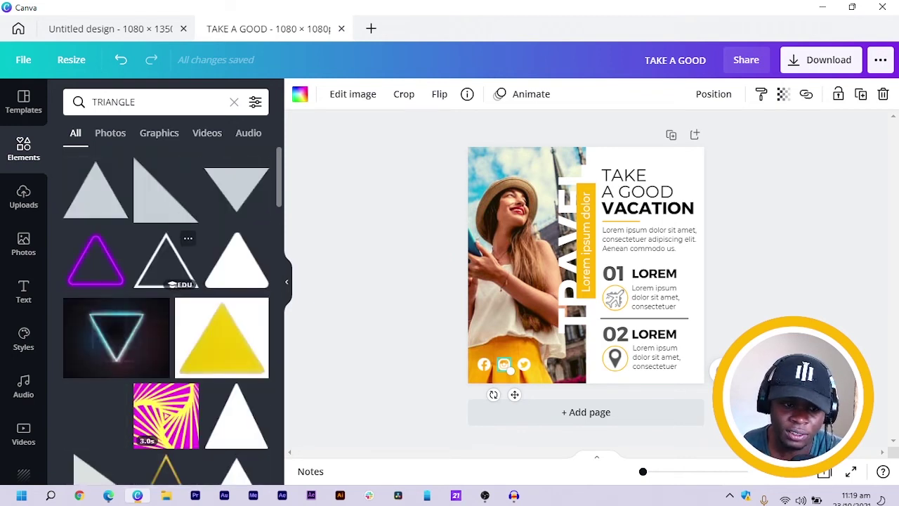
scroll(165, 253, "down", 3)
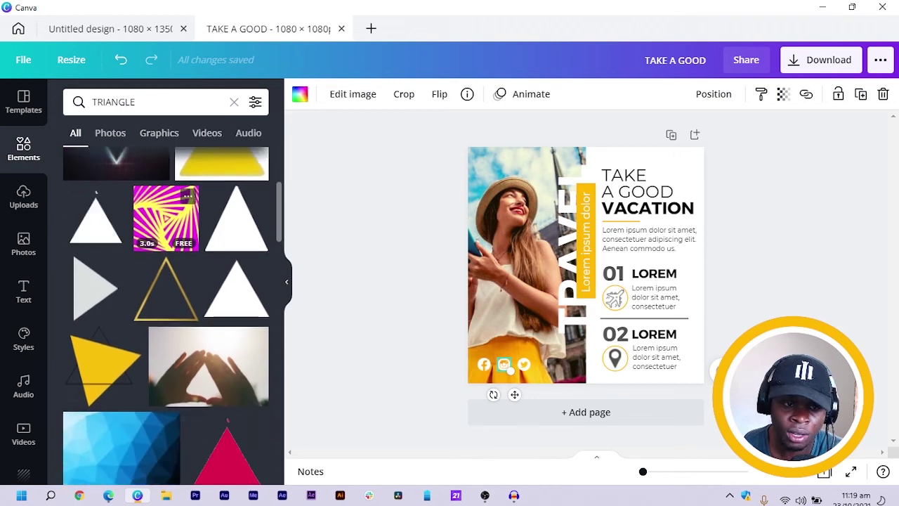
Search the elements for ARROW, limit the results to graphics and add the white outlined chevron arrow to the design
left_click(113, 102)
key("ctrl+a")
type("A")
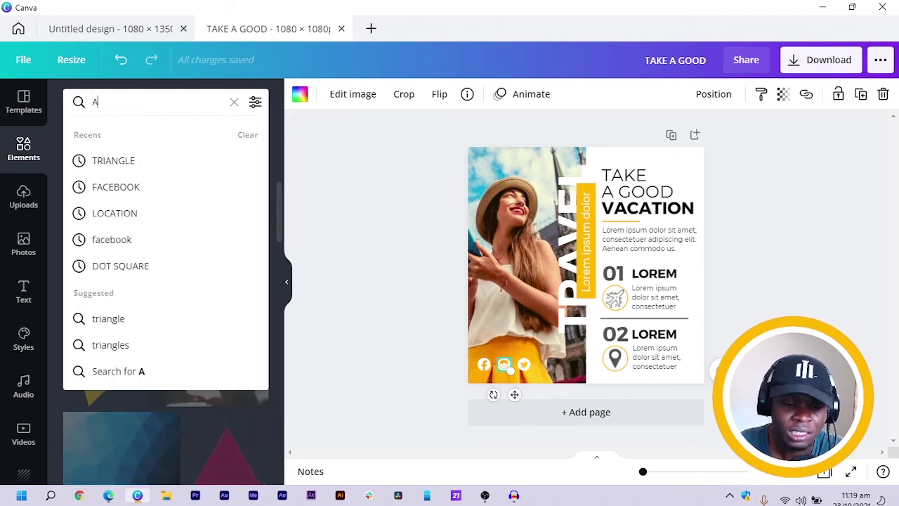
type("RROW")
key("Return")
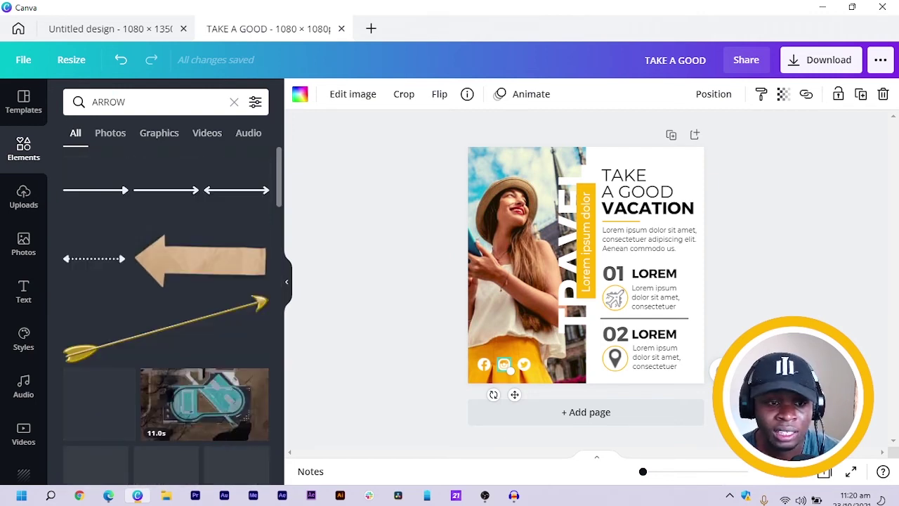
left_click(158, 134)
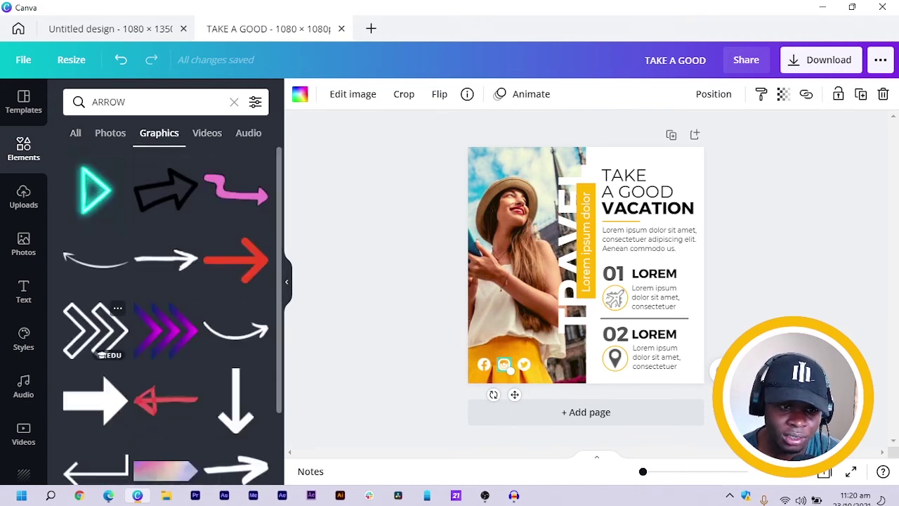
left_click(96, 330)
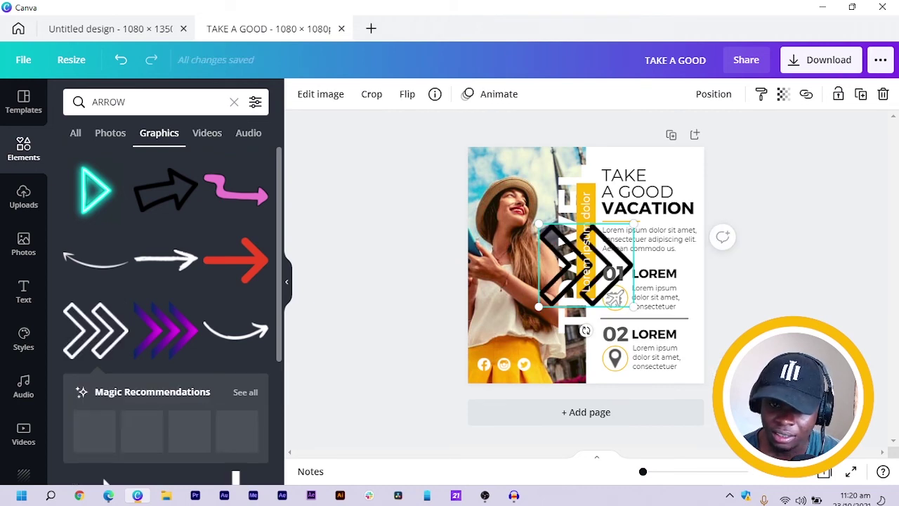
Rotate the chevron arrow to point straight up, shrink it and place it on the photo just above the social icons
left_click_drag(586, 330, 629, 232)
left_click_drag(669, 254, 663, 296)
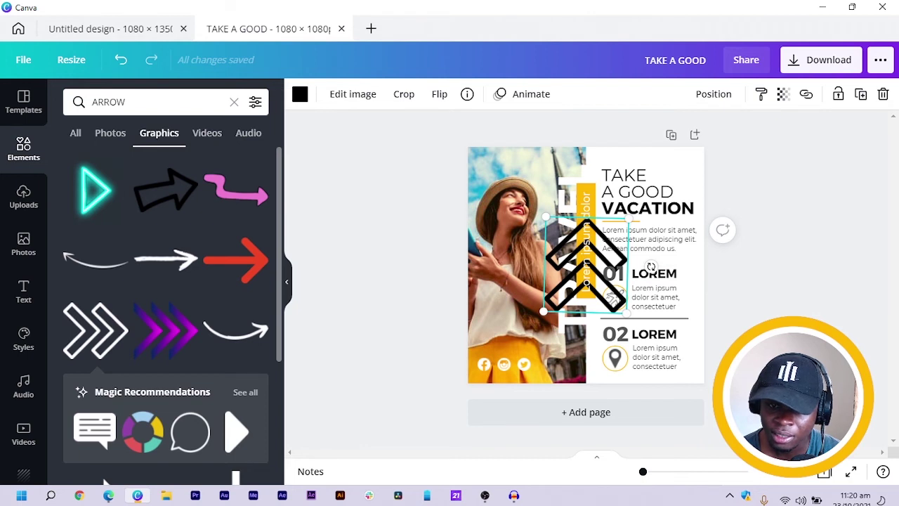
left_click_drag(651, 267, 582, 301)
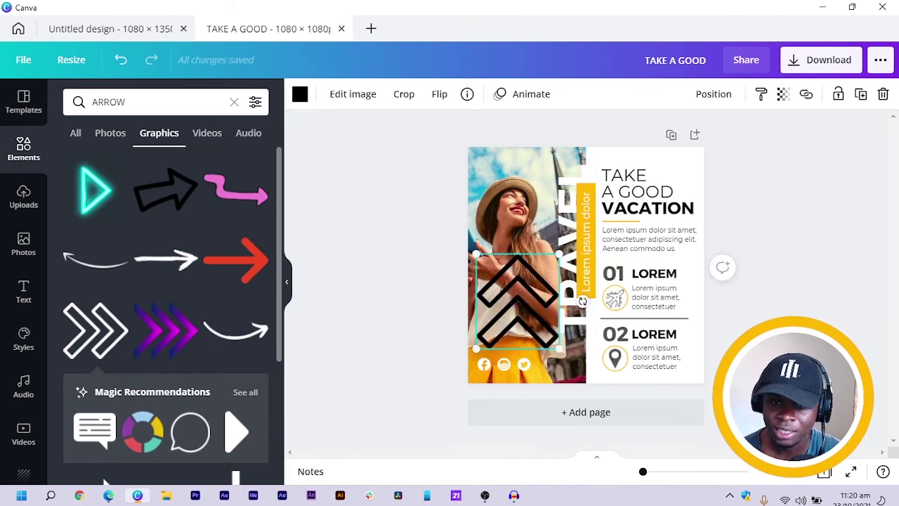
left_click_drag(559, 254, 496, 320)
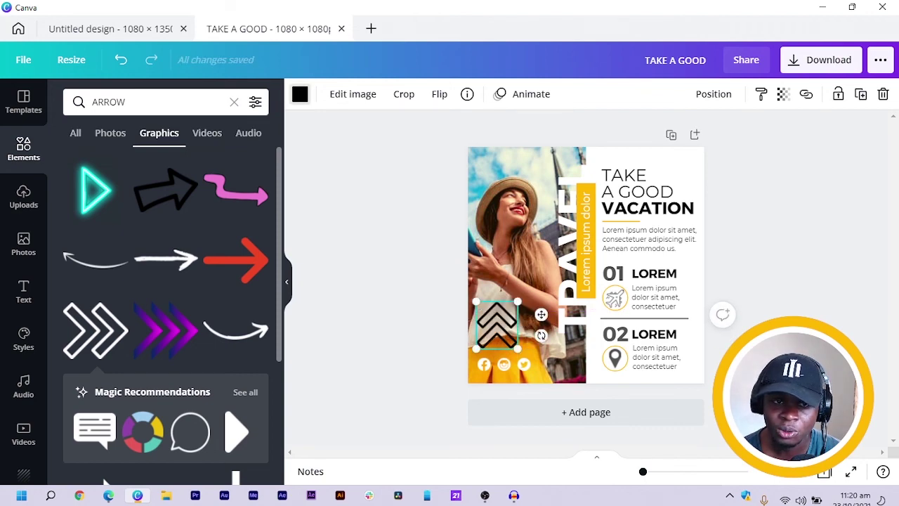
Colour the chevron arrow with the document's yellow and move it slightly up towards the photo's left edge
left_click(299, 94)
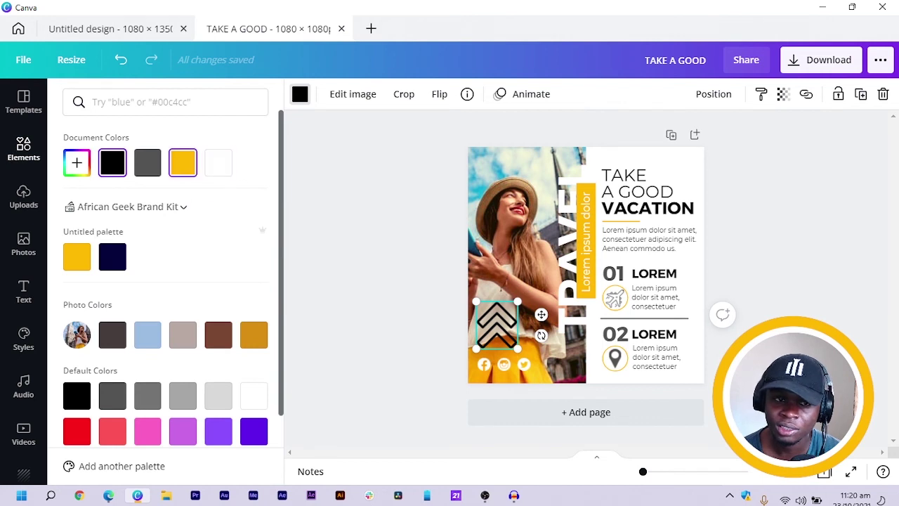
left_click(182, 162)
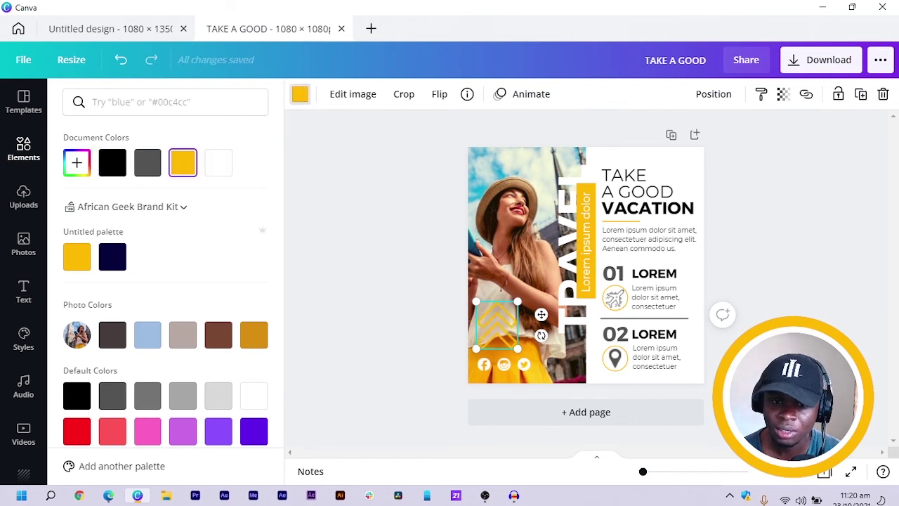
left_click_drag(497, 324, 492, 310)
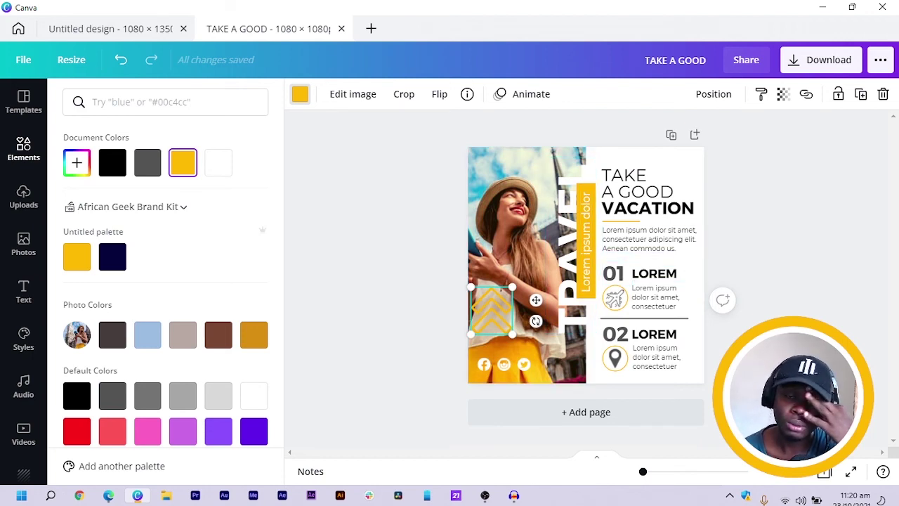
left_click(787, 209)
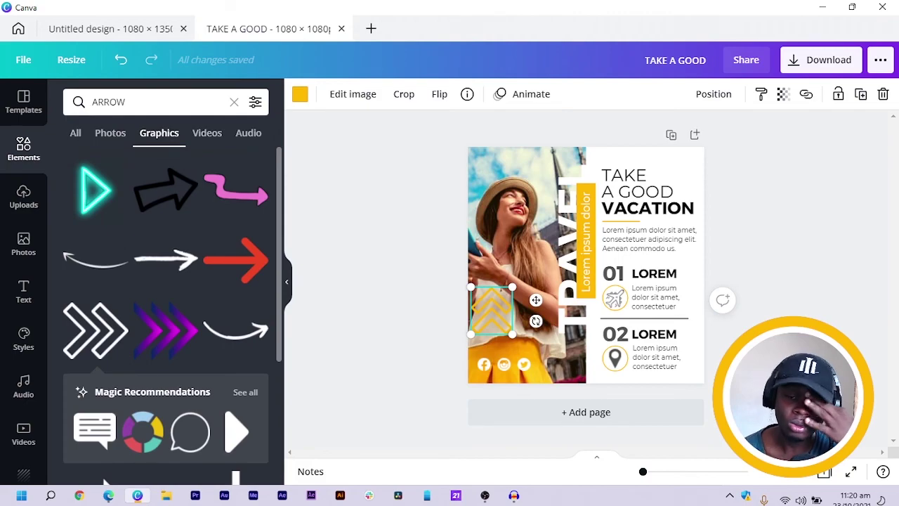